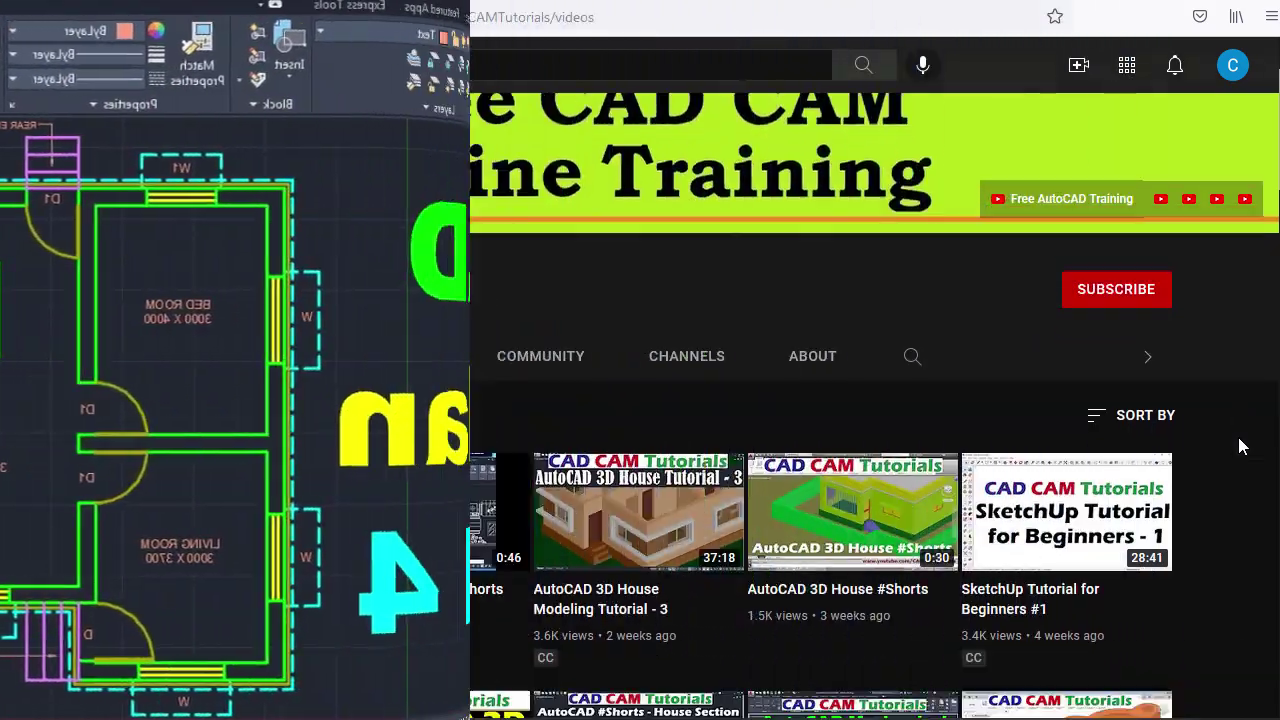
Look through the uploaded videos on the CAD CAM Tutorials channel.
scroll(1240, 447, "down", 2)
scroll(1240, 447, "down", 9)
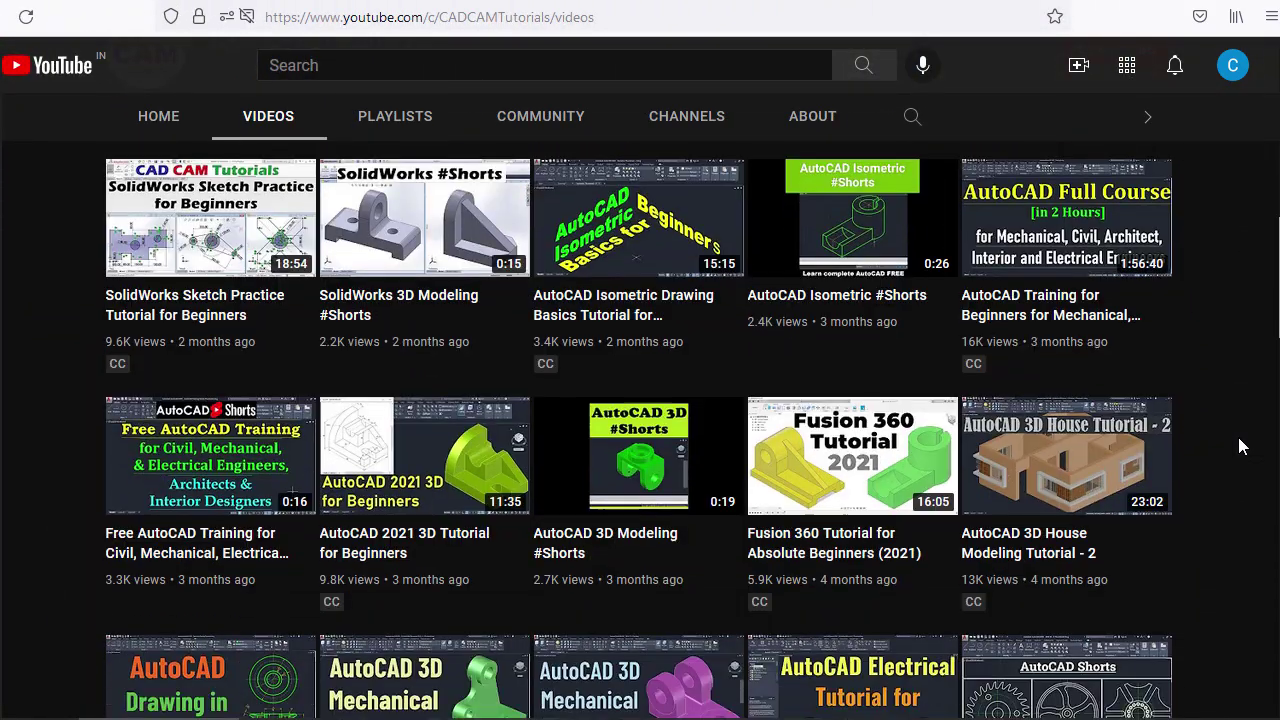
scroll(1240, 447, "down", 5)
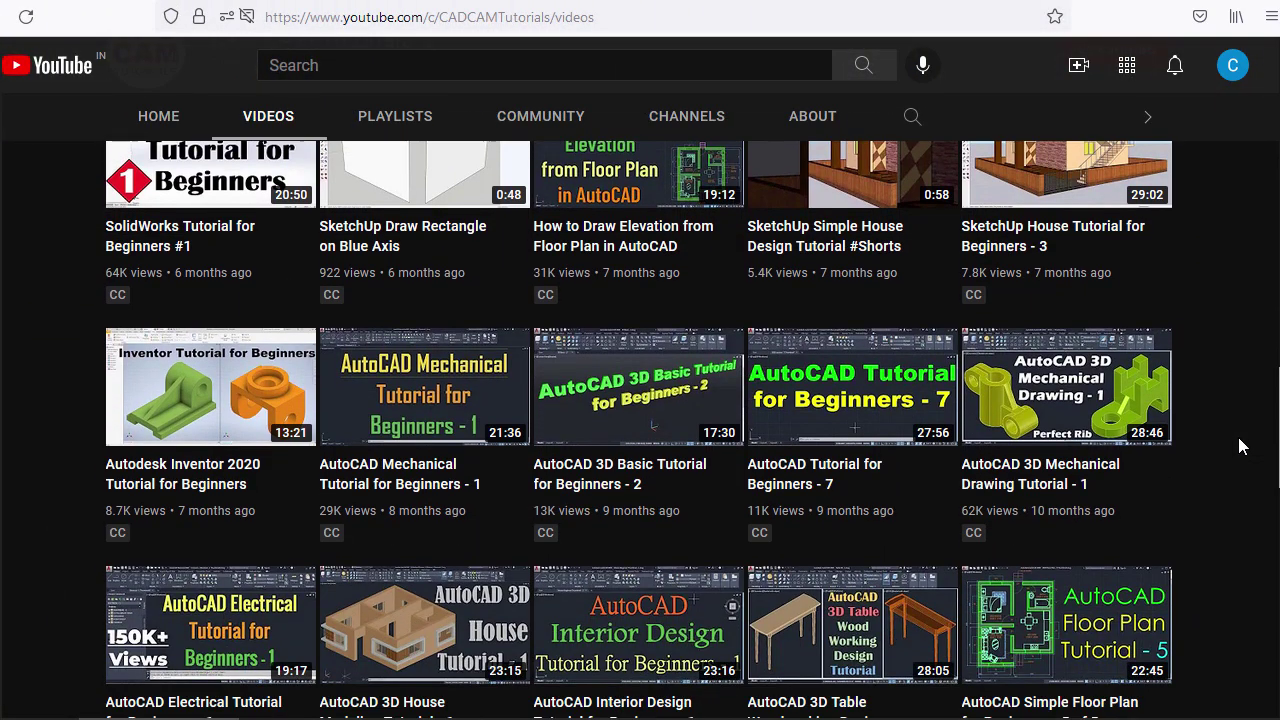
scroll(1240, 447, "up", 11)
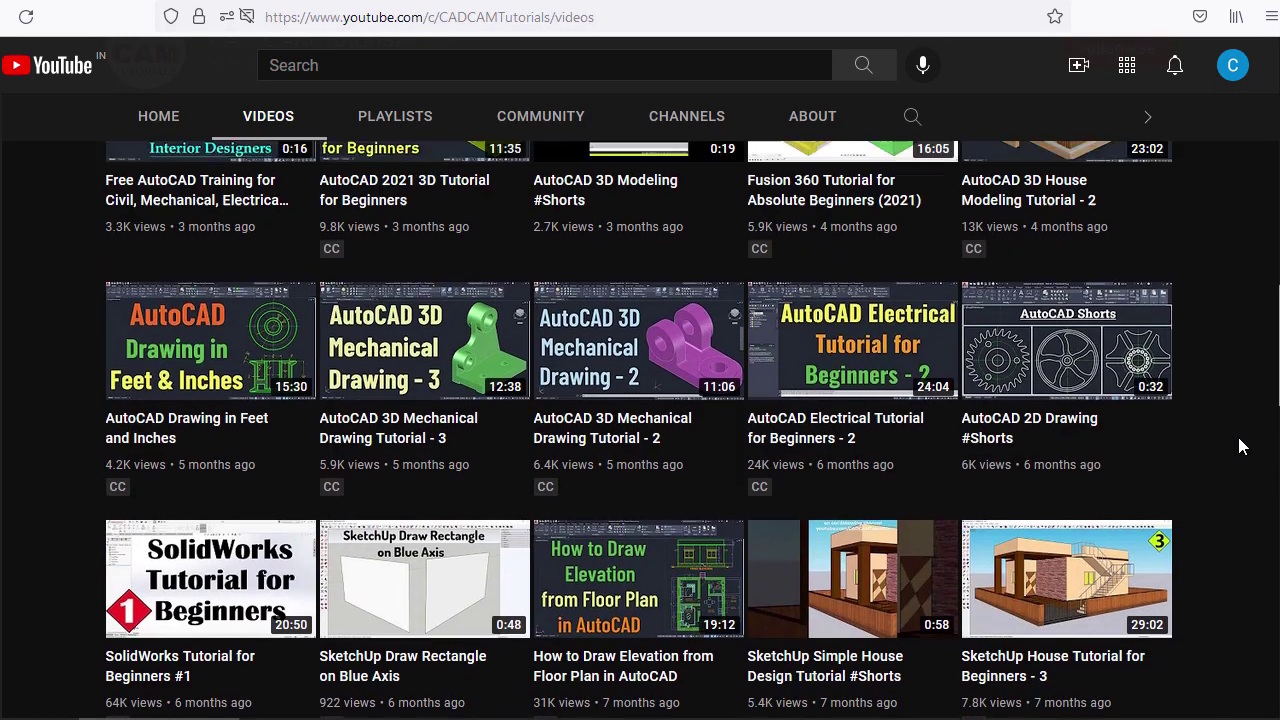
scroll(1240, 447, "up", 5)
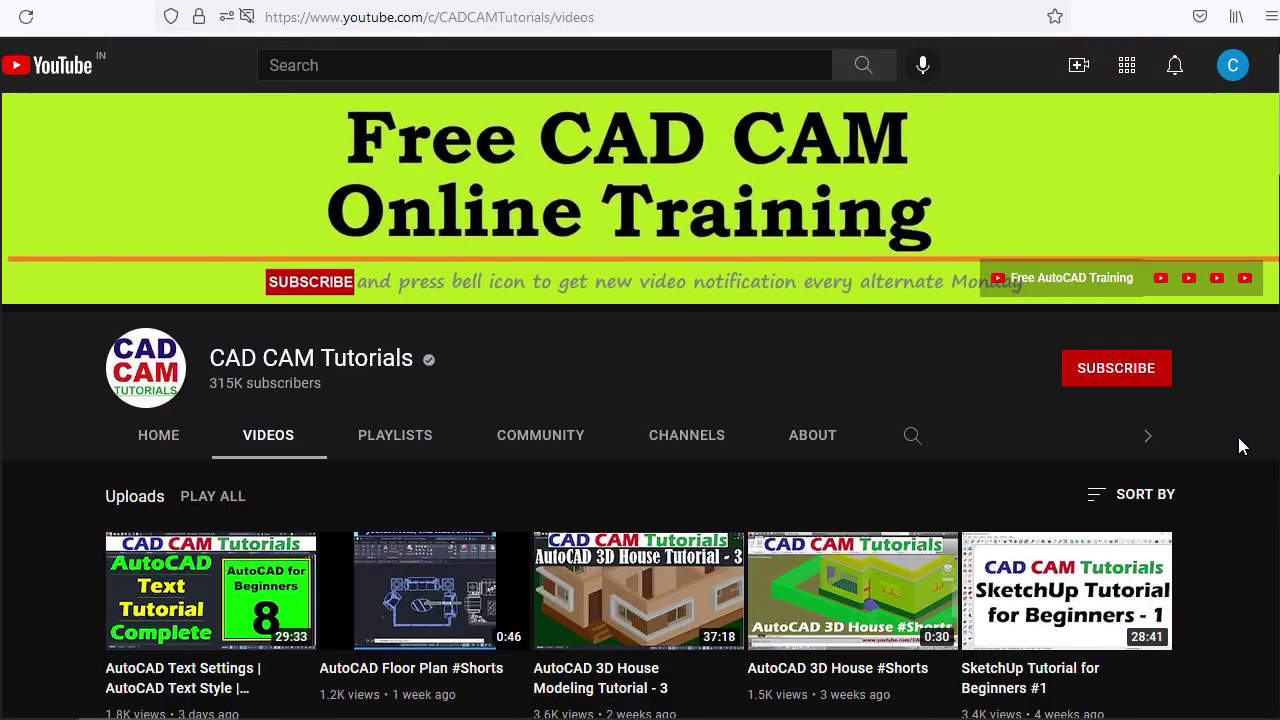
Subscribe to the CAD CAM Tutorials channel and set its notification preference.
left_click(1115, 370)
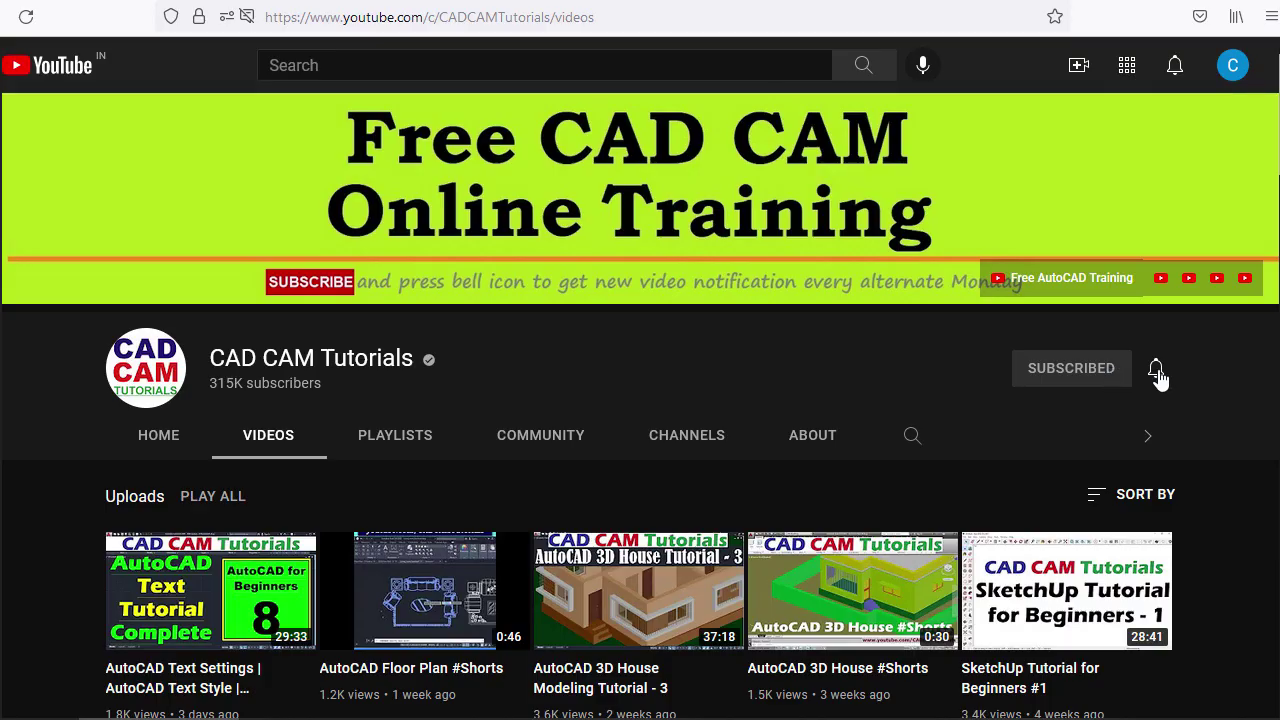
left_click(1156, 368)
left_click(1066, 415)
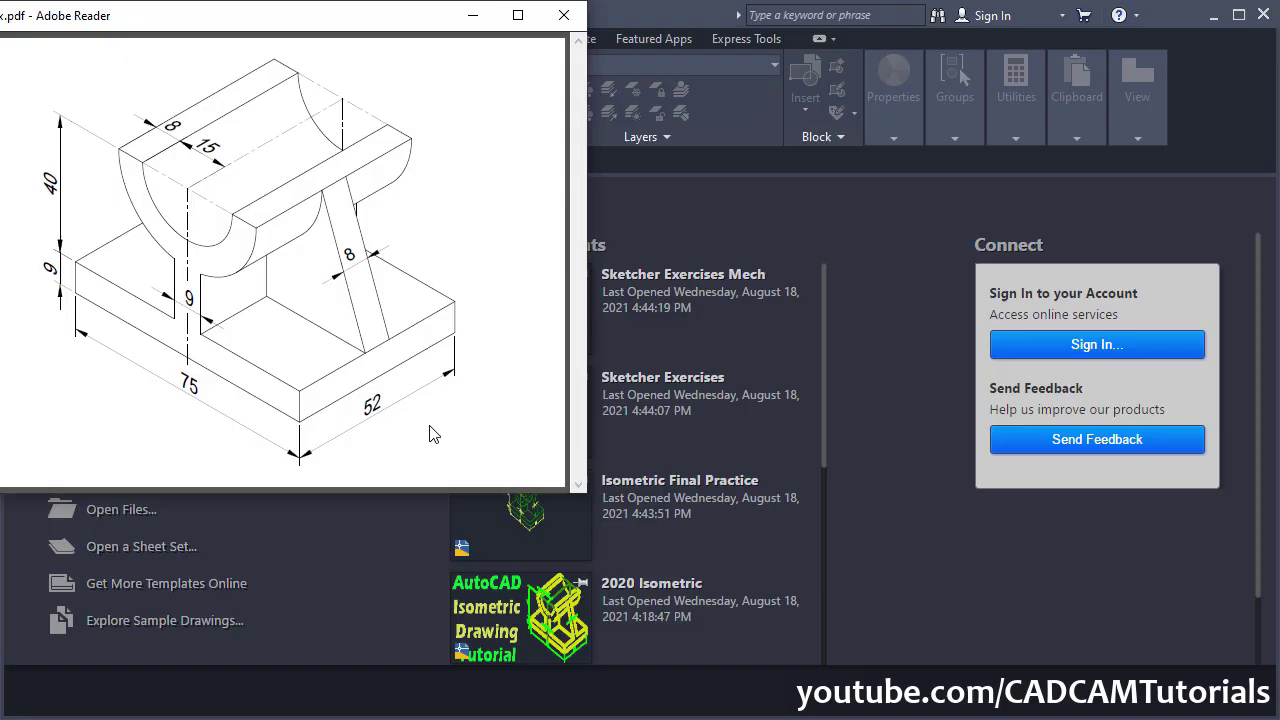
Switch to AutoCAD and start a new metric drawing from the acadiso.dwt template.
left_click(416, 556)
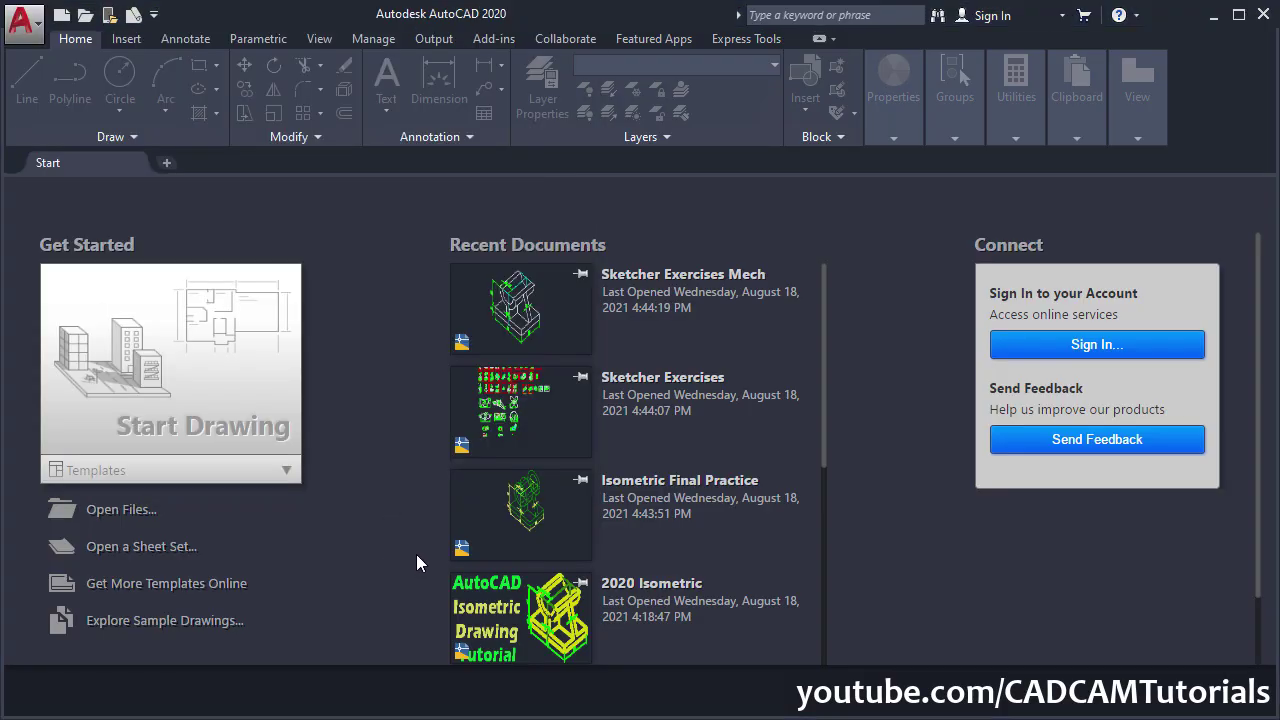
left_click(287, 470)
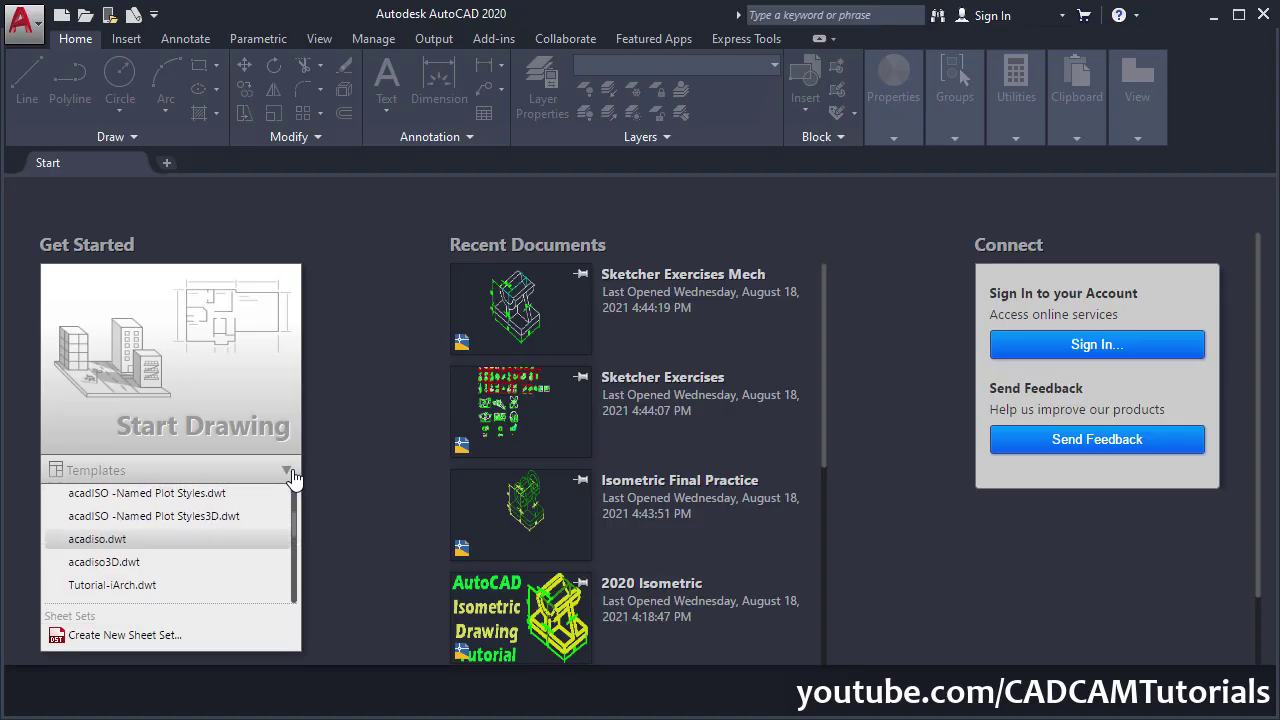
scroll(150, 545, "up", 2)
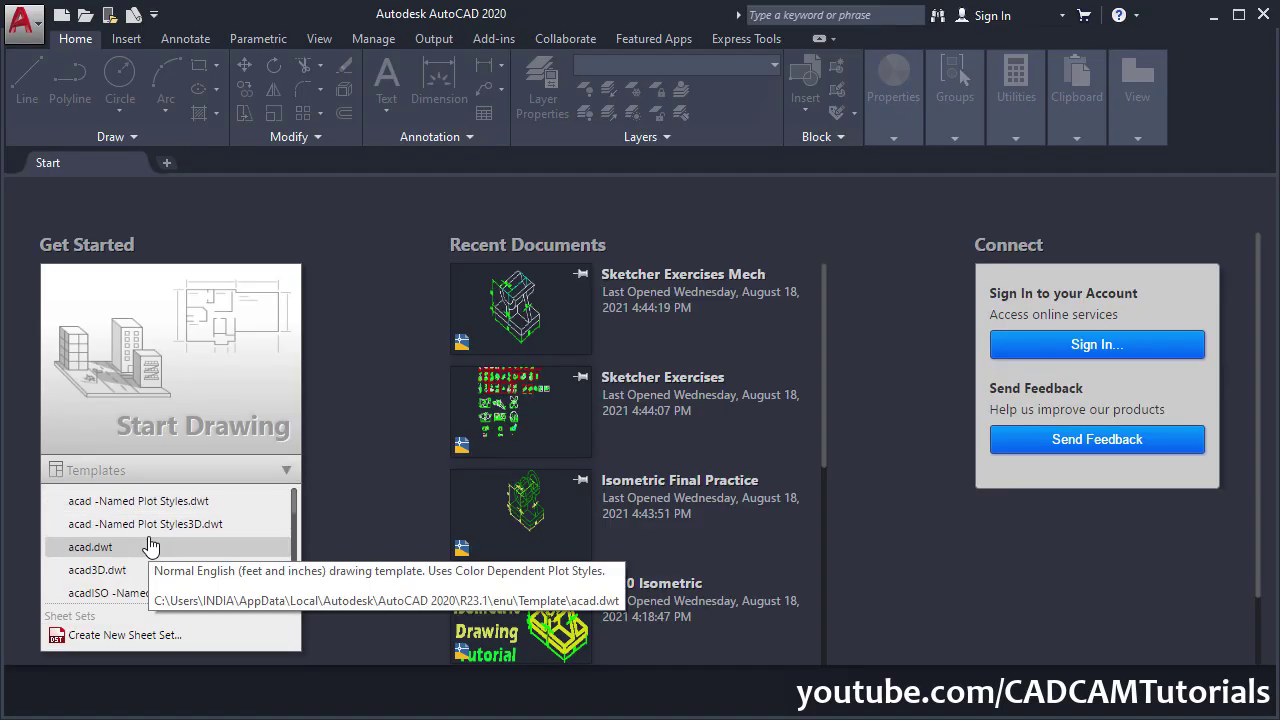
scroll(150, 545, "down", 2)
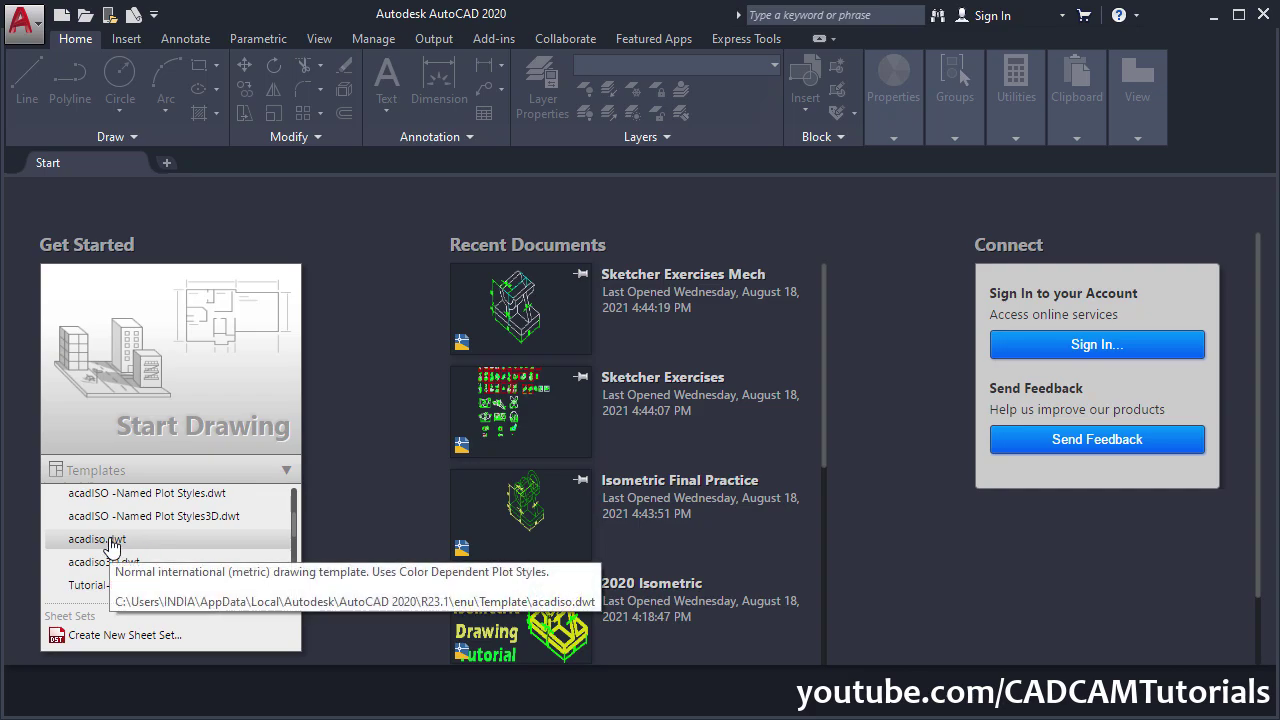
left_click(106, 548)
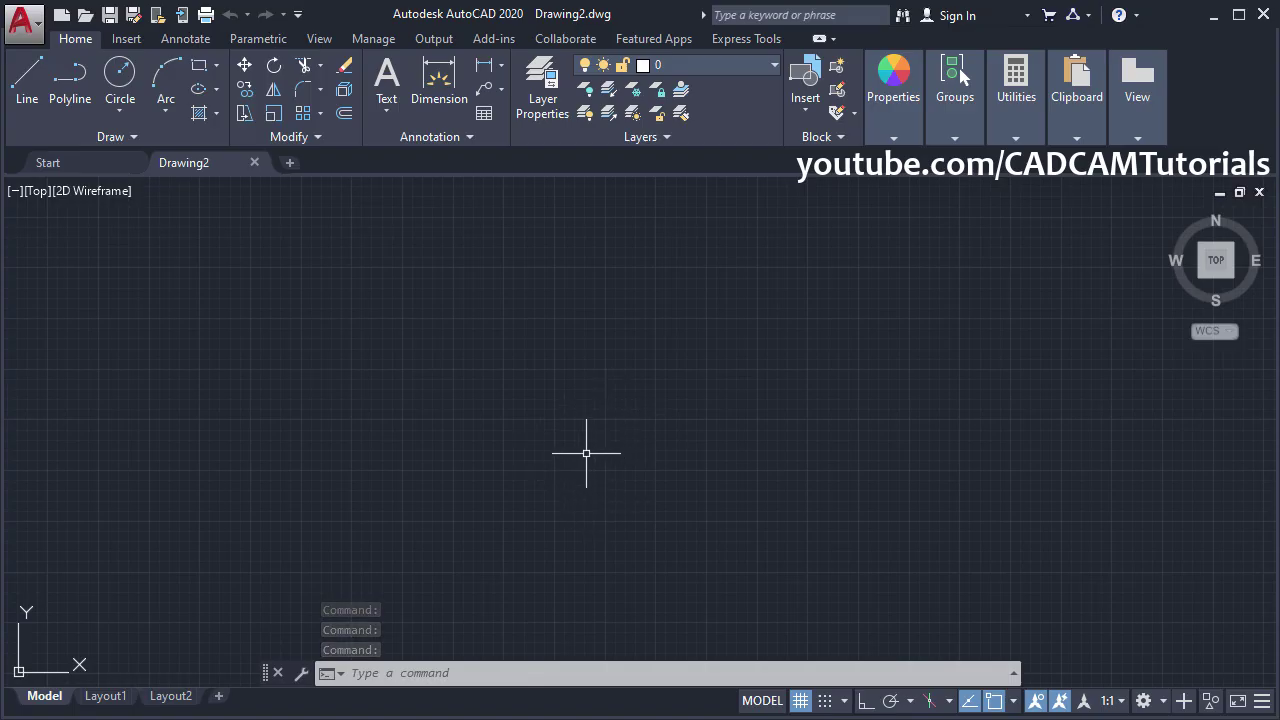
Review the drawing units settings and the active object snap modes for the new drawing.
type("un")
key("Return")
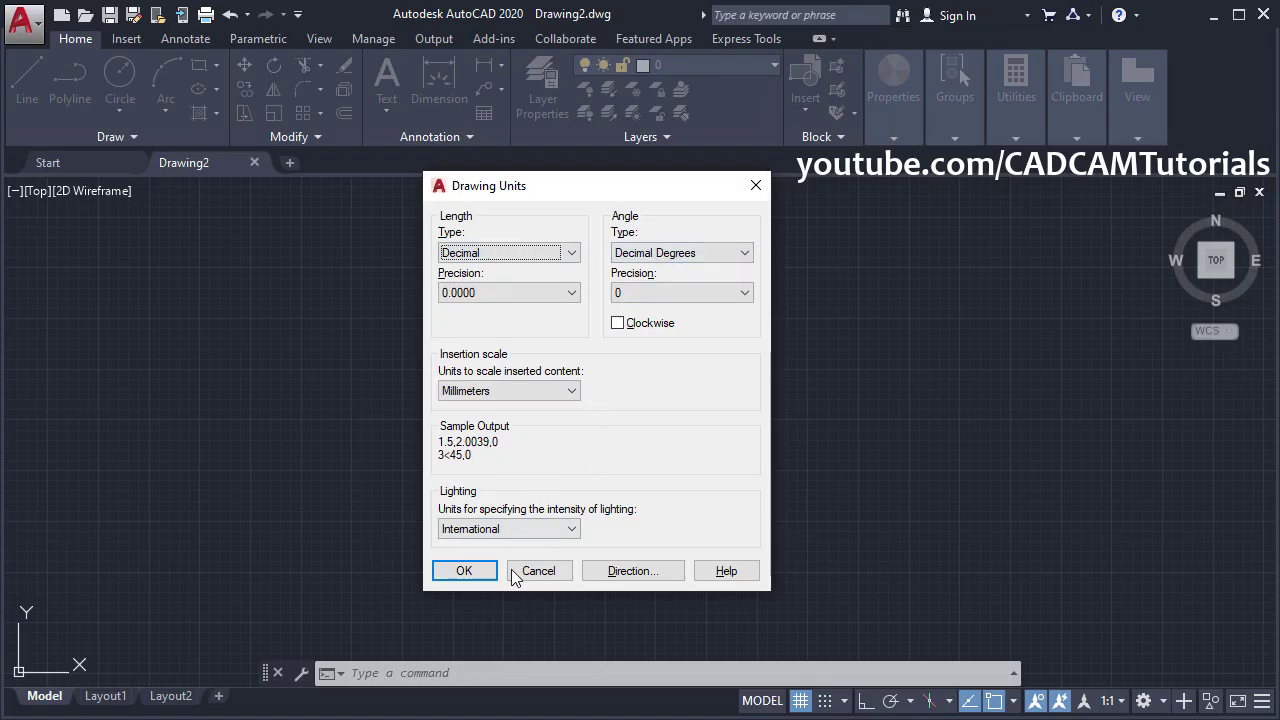
left_click(477, 579)
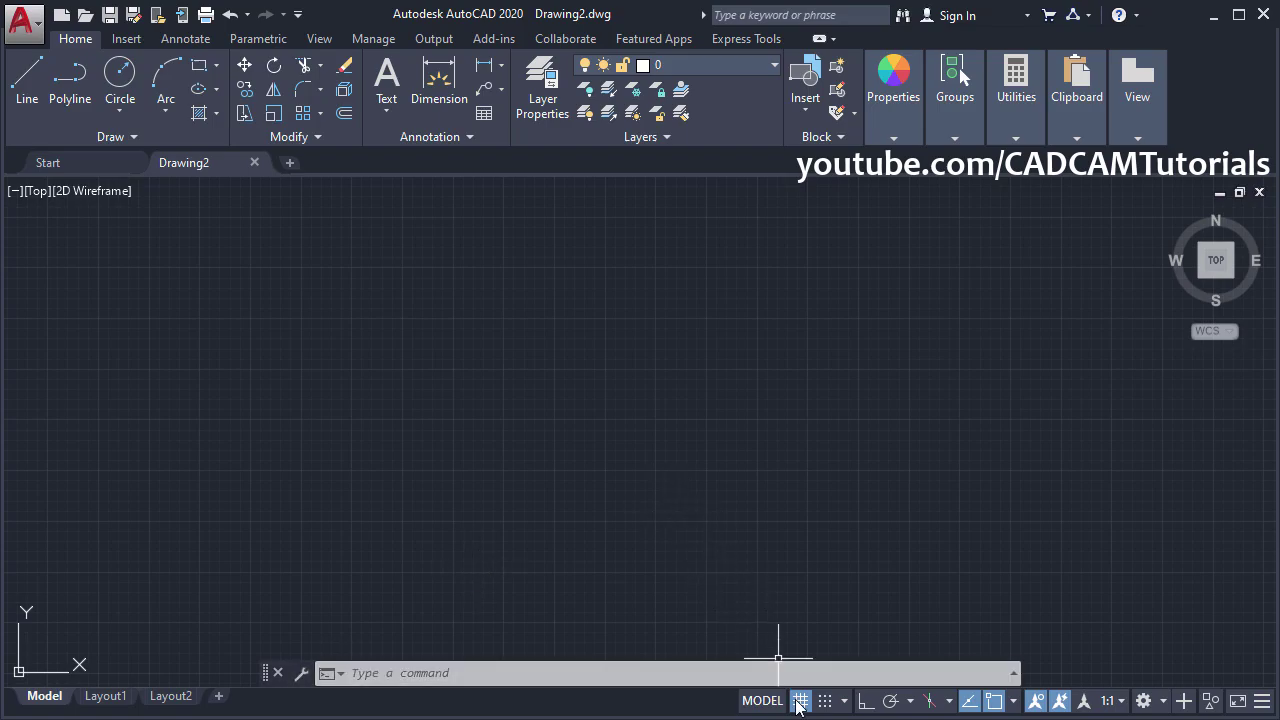
left_click(1015, 705)
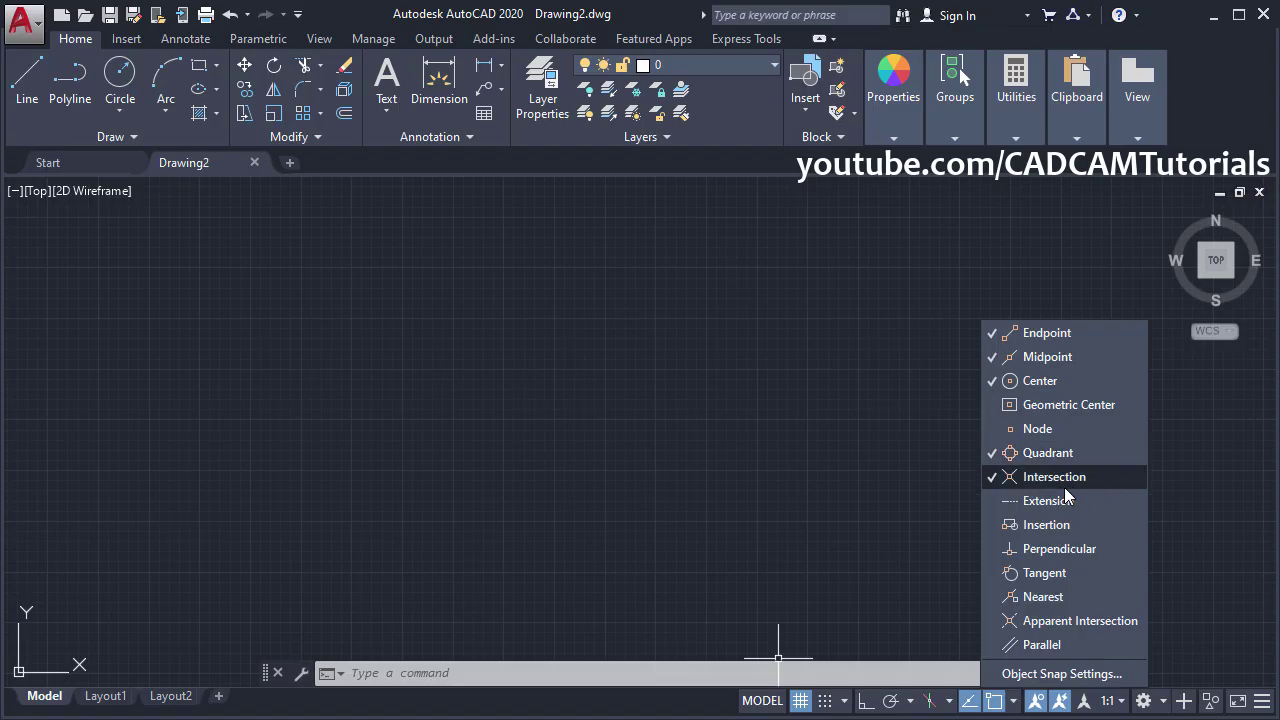
left_click(802, 532)
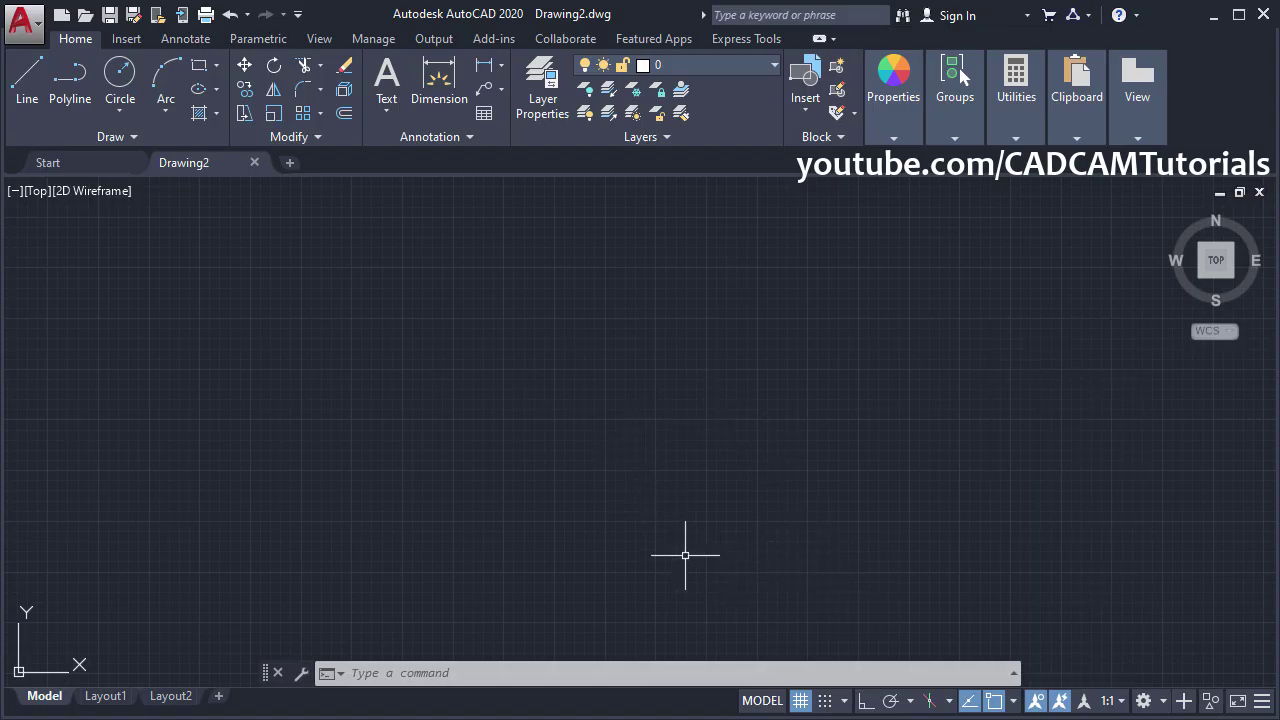
Turn on isometric drafting and keep the left isoplane as the drawing plane.
left_click(930, 701)
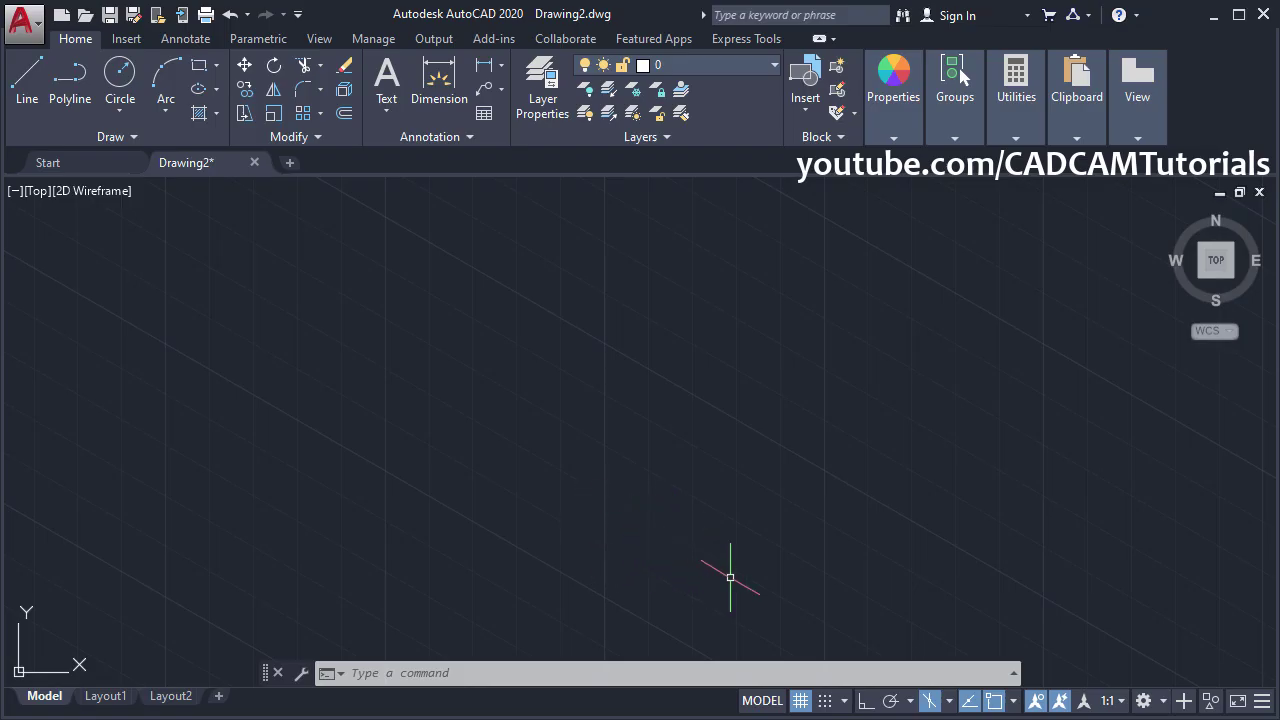
left_click(951, 701)
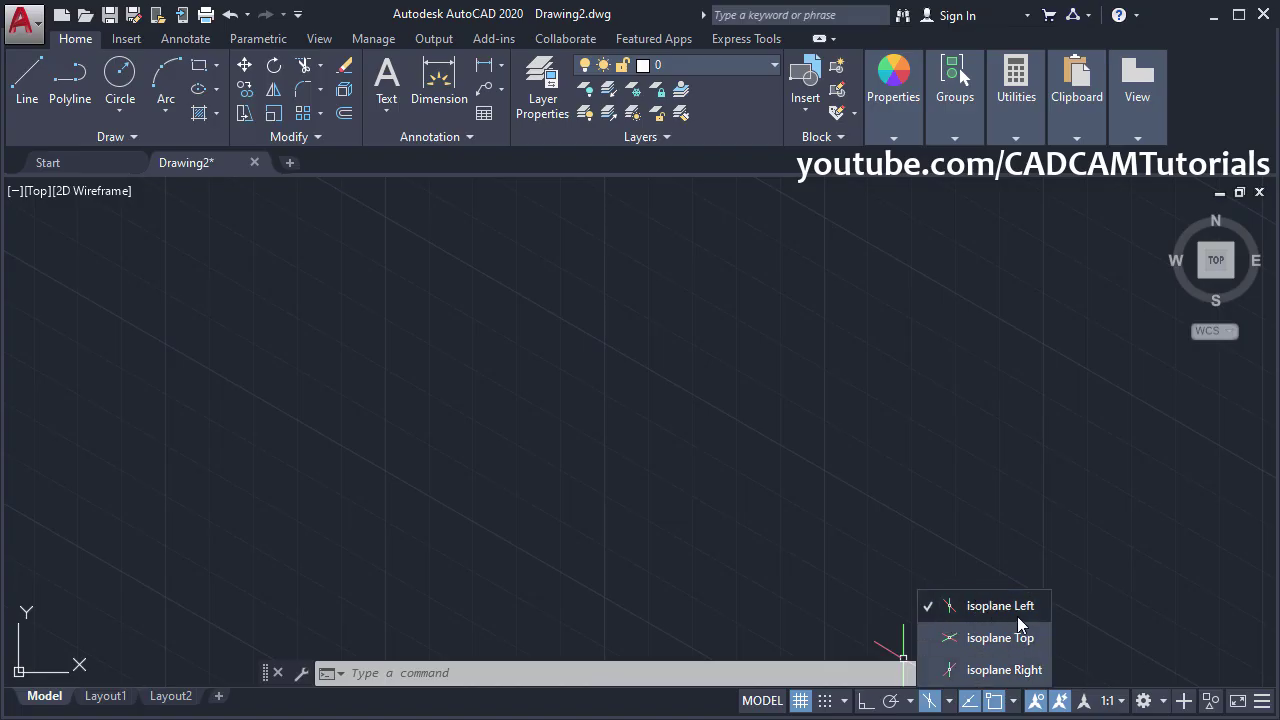
left_click(623, 535)
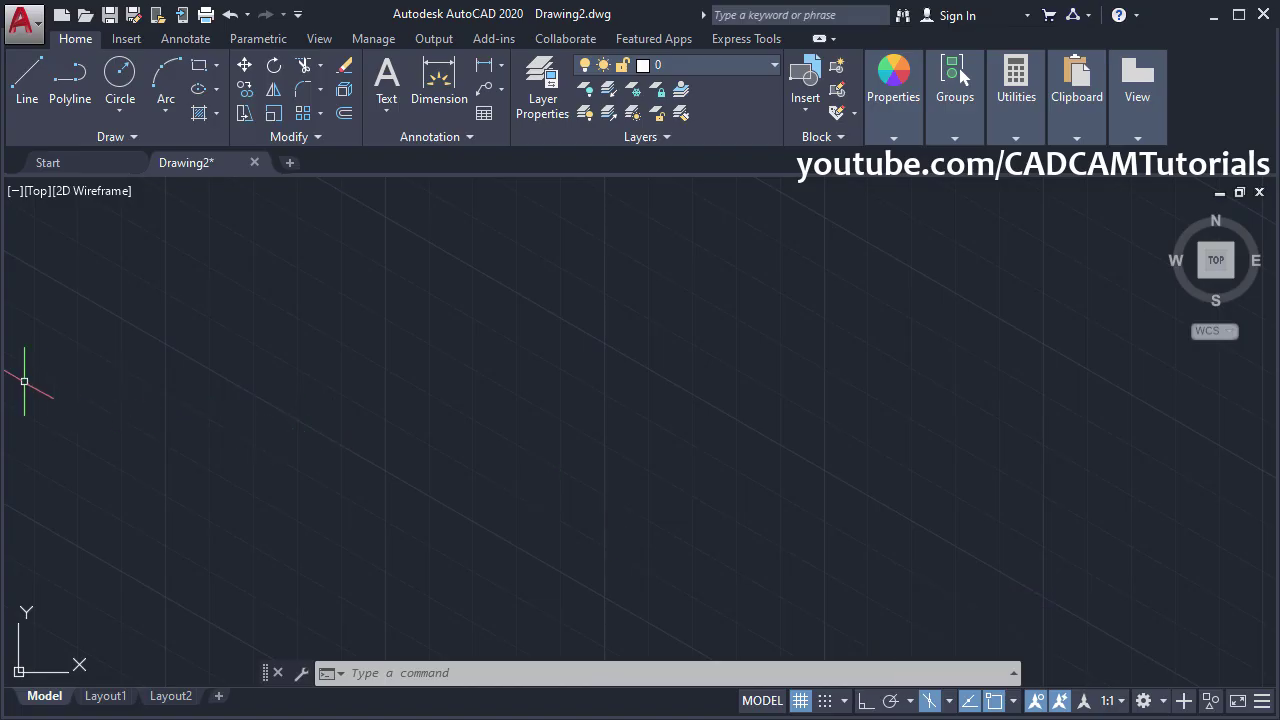
Consult the reference PDF, then draw the base's lower front edge as a 75 mm line at 330° with Ortho on.
key("alt+Tab")
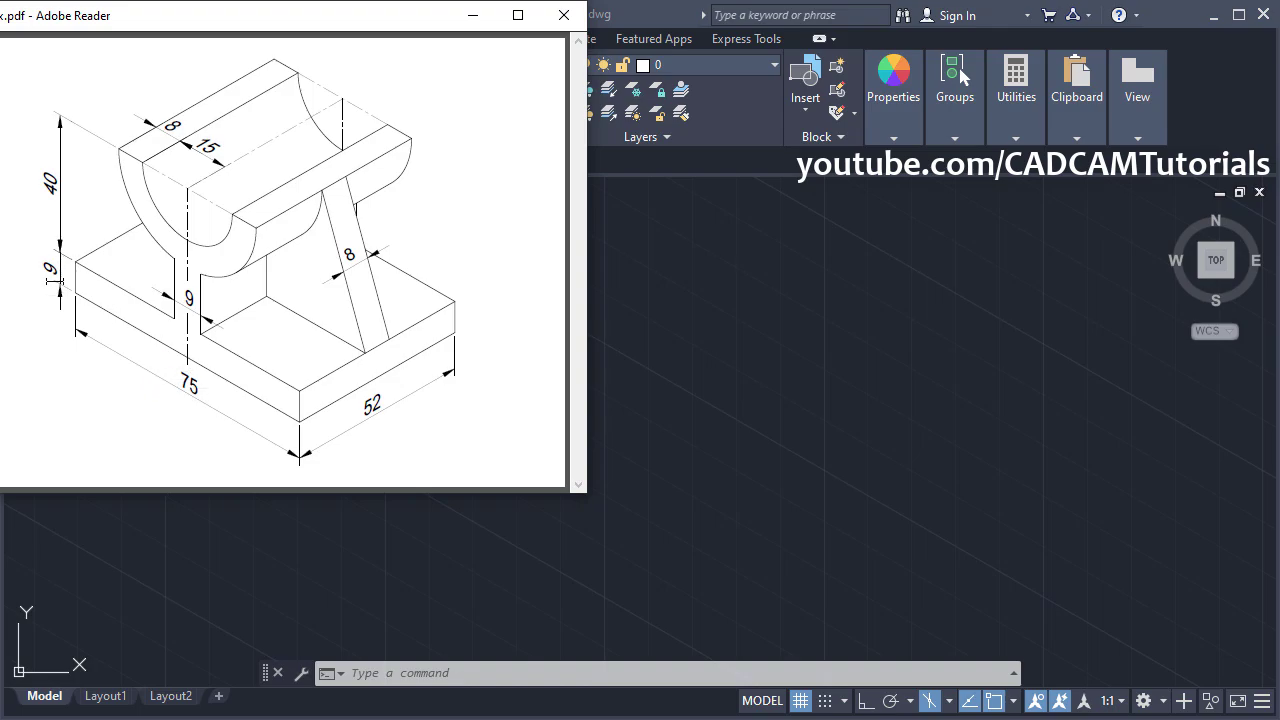
left_click(695, 538)
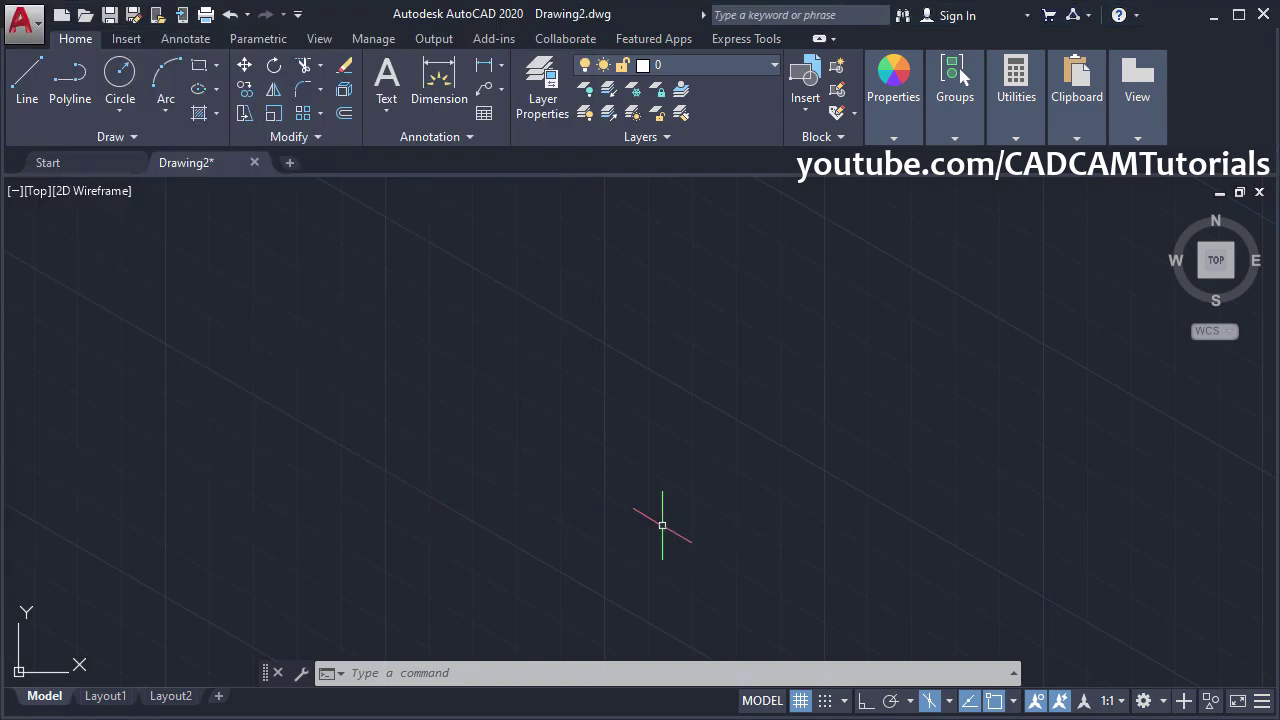
left_click(30, 85)
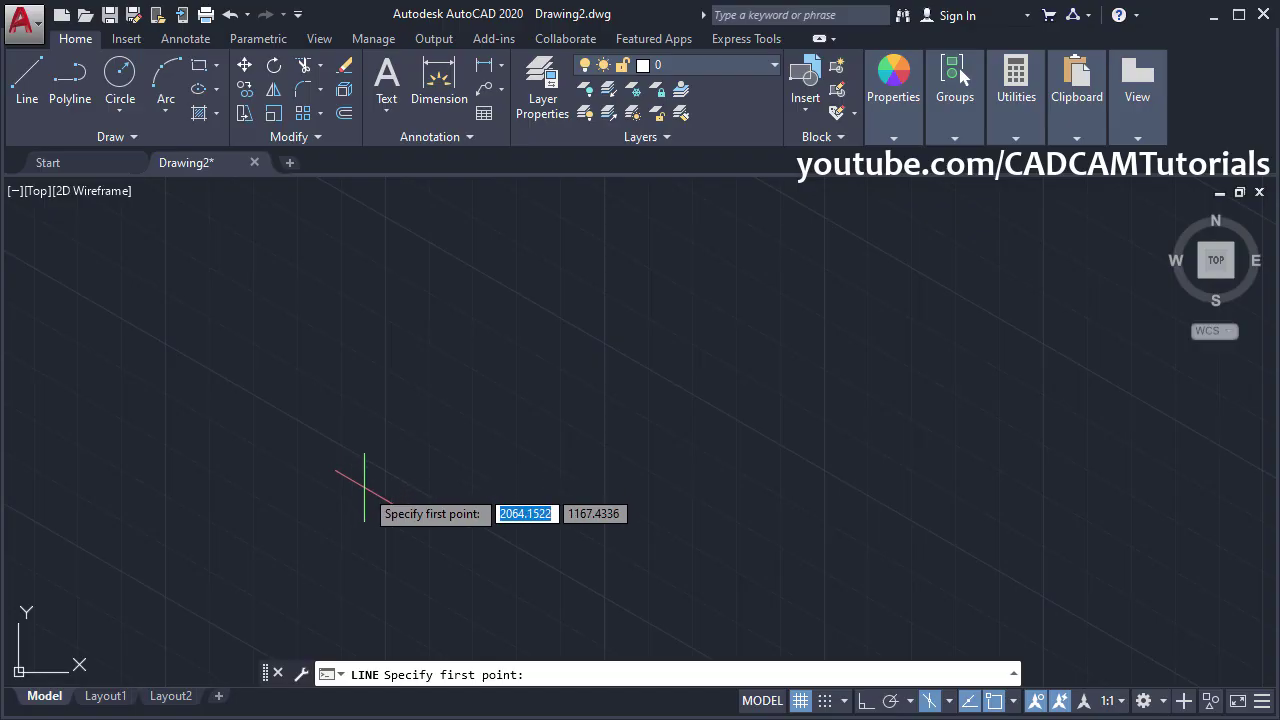
left_click(349, 459)
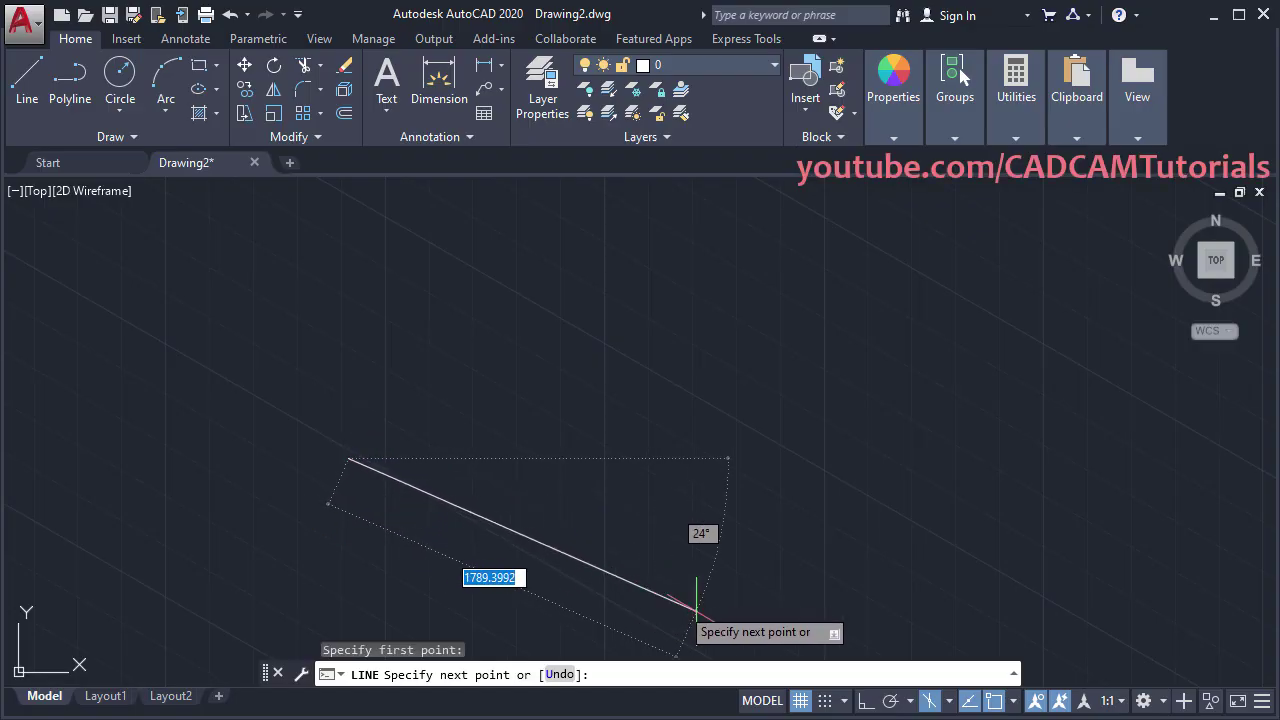
left_click(865, 701)
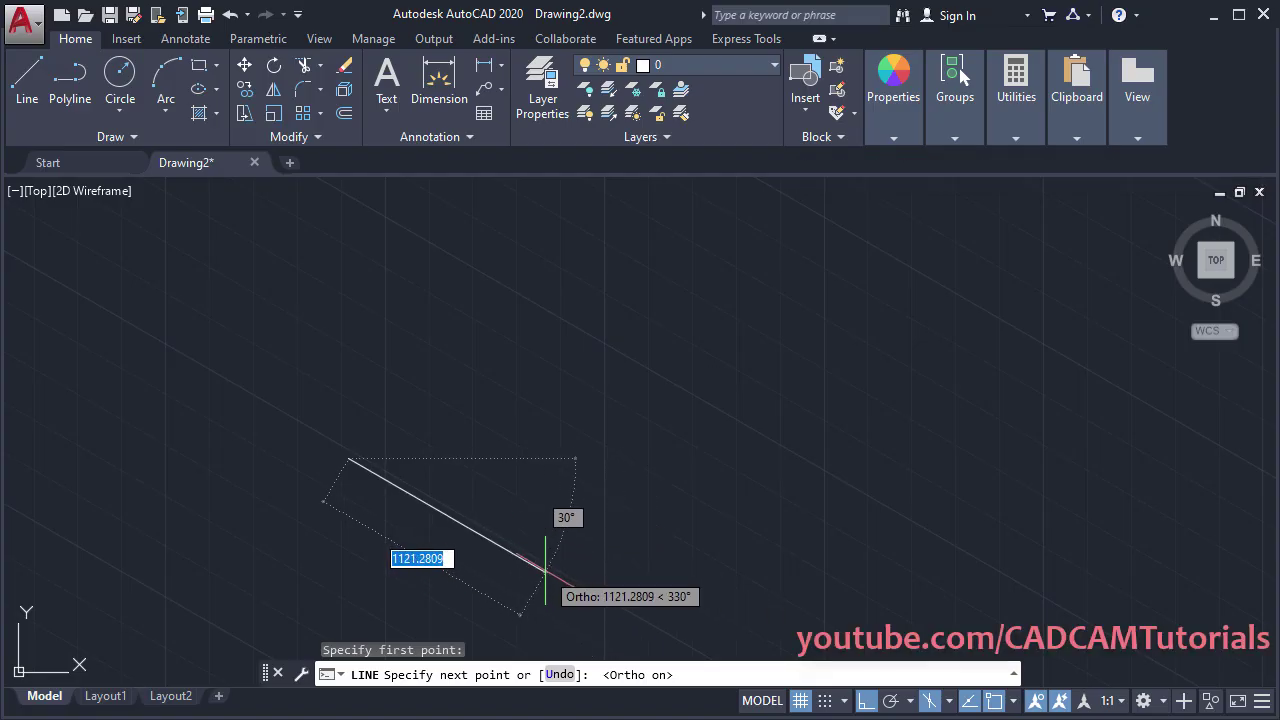
type("75")
key("Return")
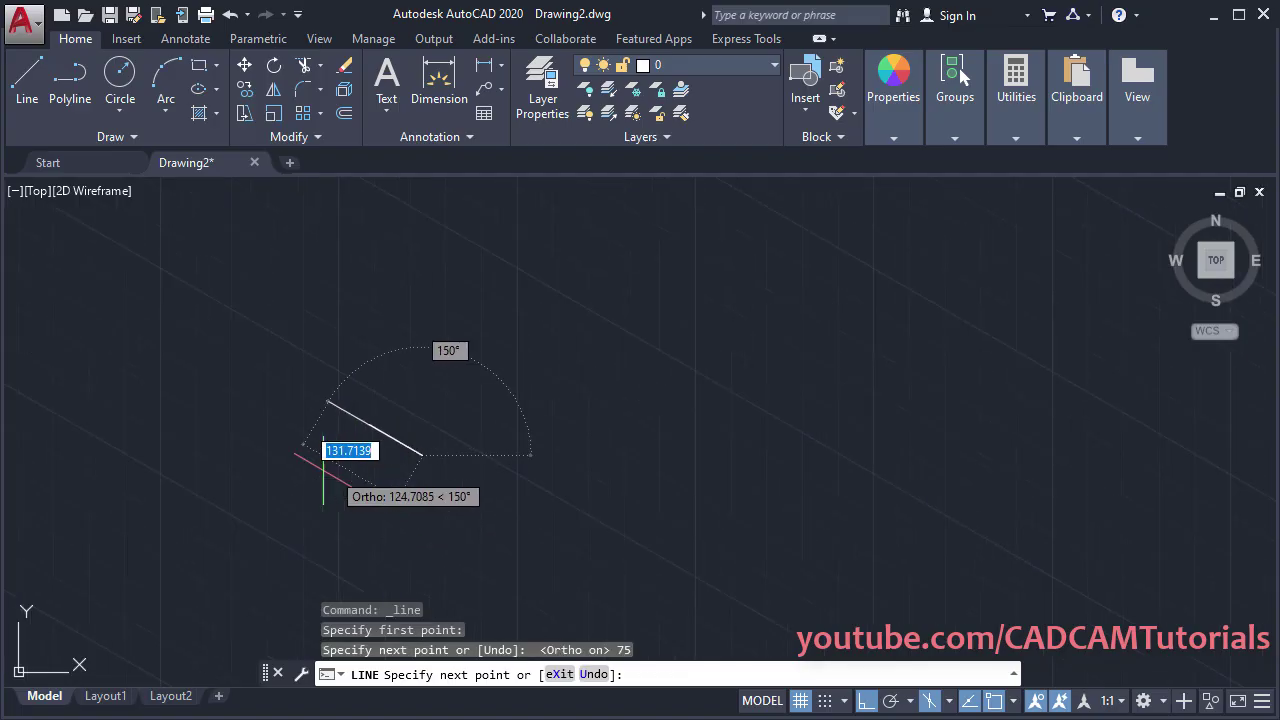
Continue the line vertically upward by 9 mm from the lower right end of the base edge.
scroll(320, 430, "up", 3)
middle_click_drag(285, 415, 443, 537)
scroll(740, 575, "down", 2)
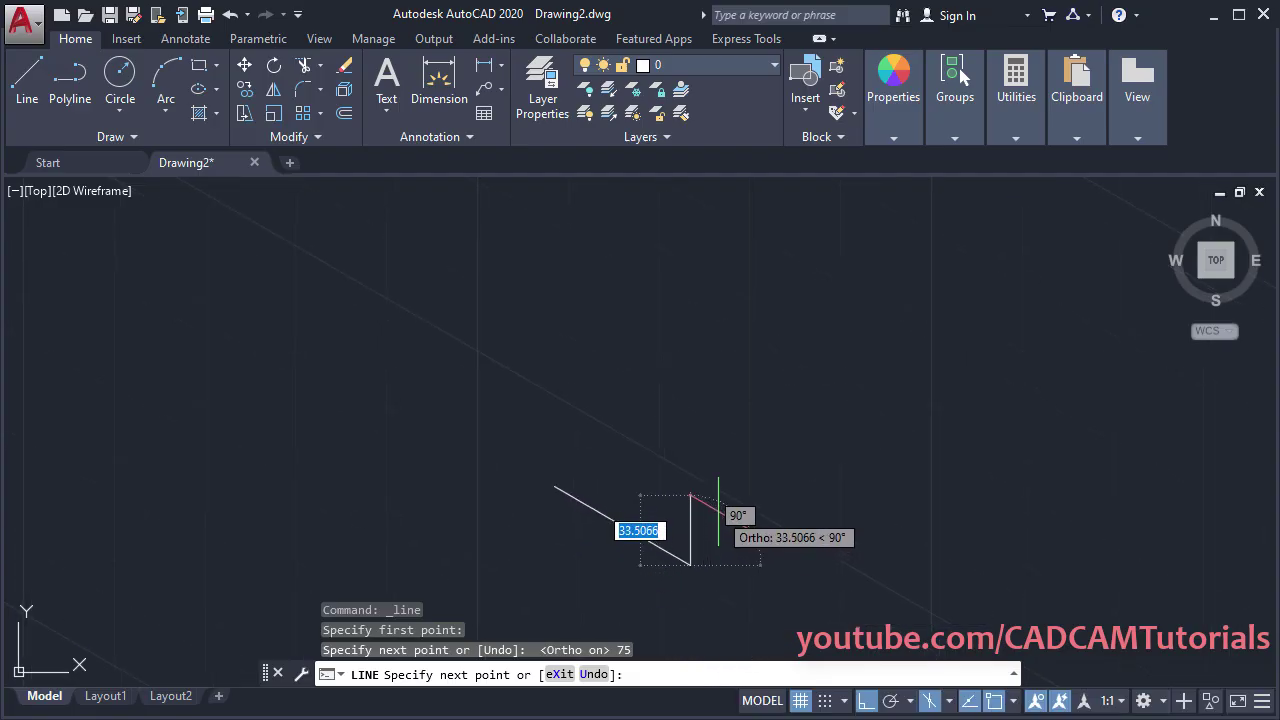
type("9")
key("Return")
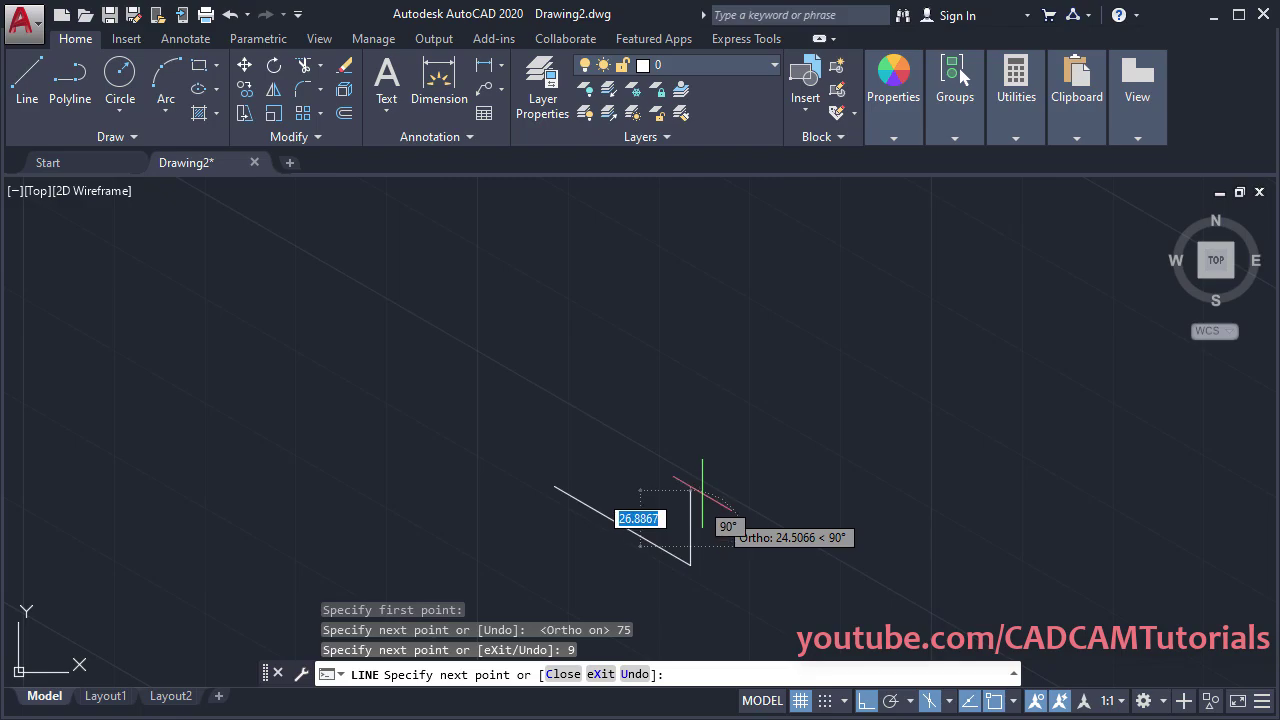
Draw the upper edge back in line with the starting point and close the base's front face with a vertical line.
scroll(607, 525, "up", 4)
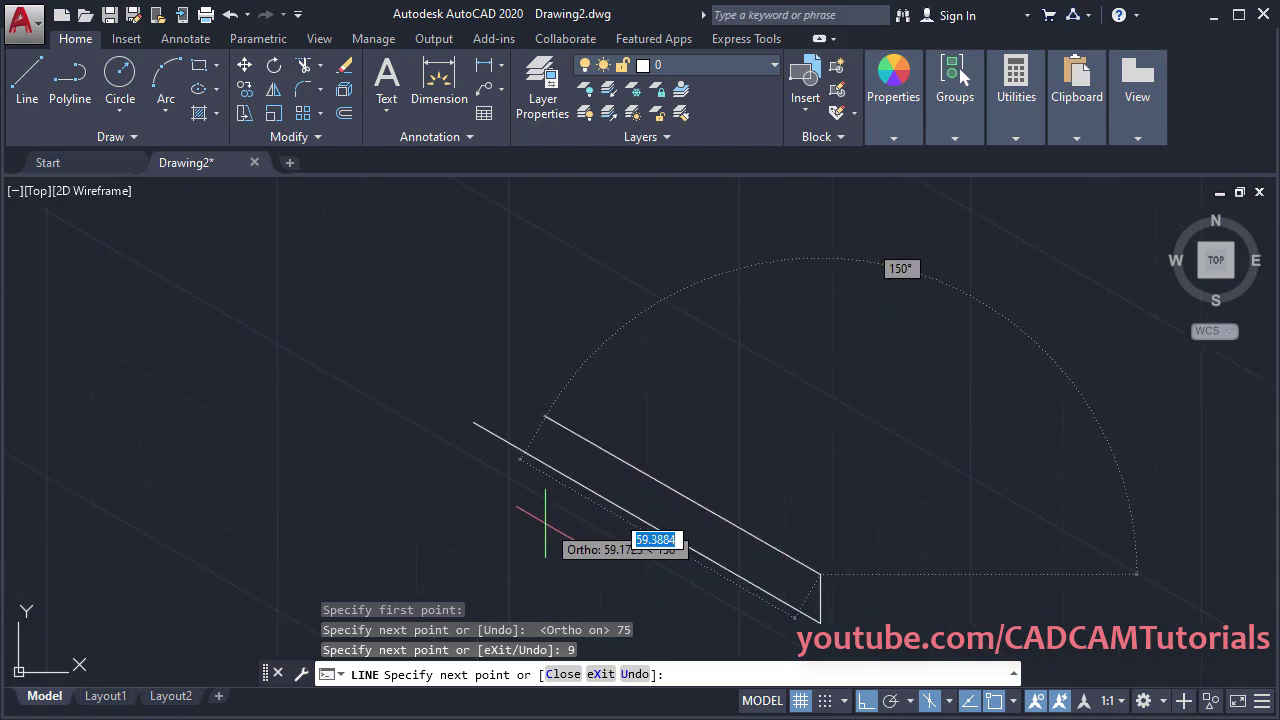
scroll(560, 500, "up", 1)
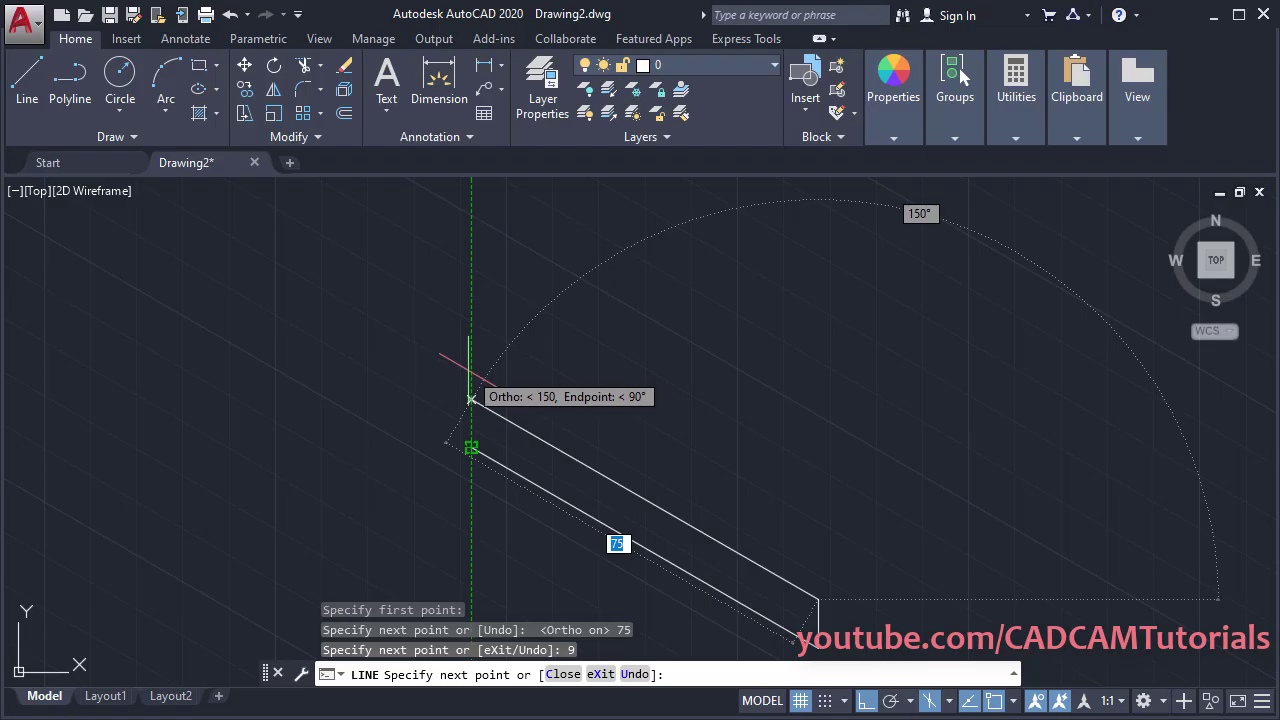
left_click(471, 447)
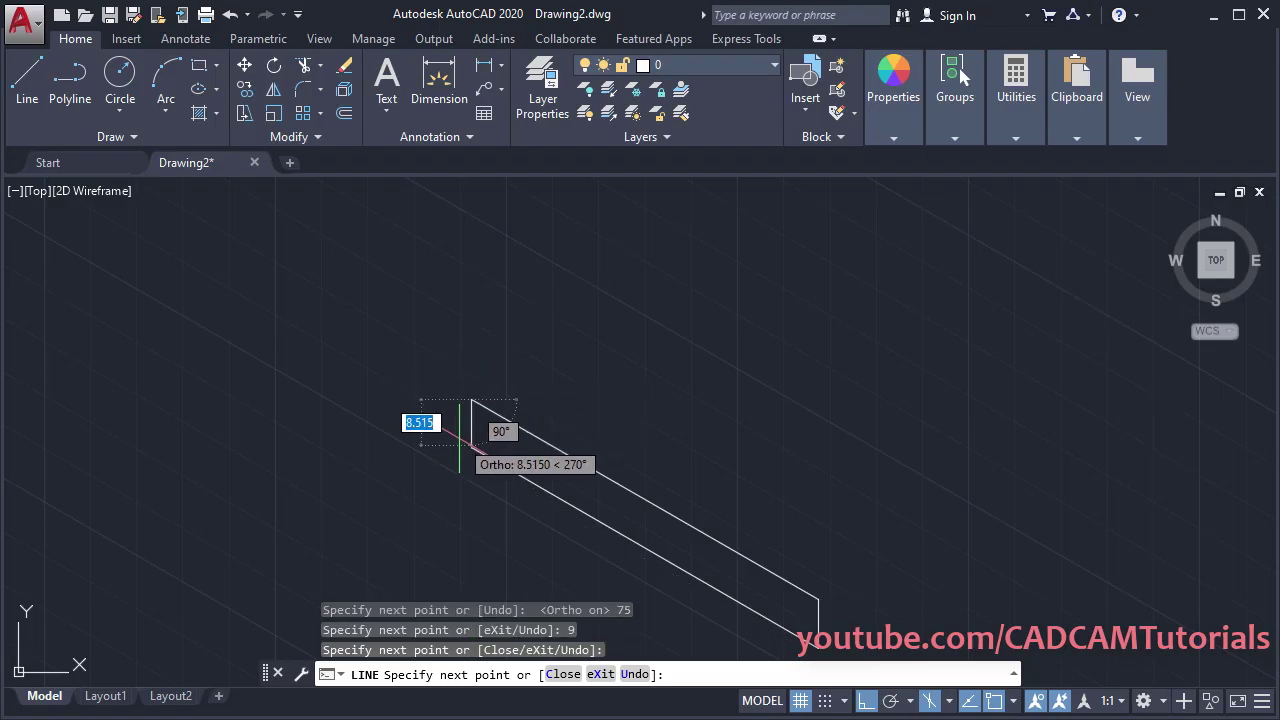
type("9")
left_click(471, 447)
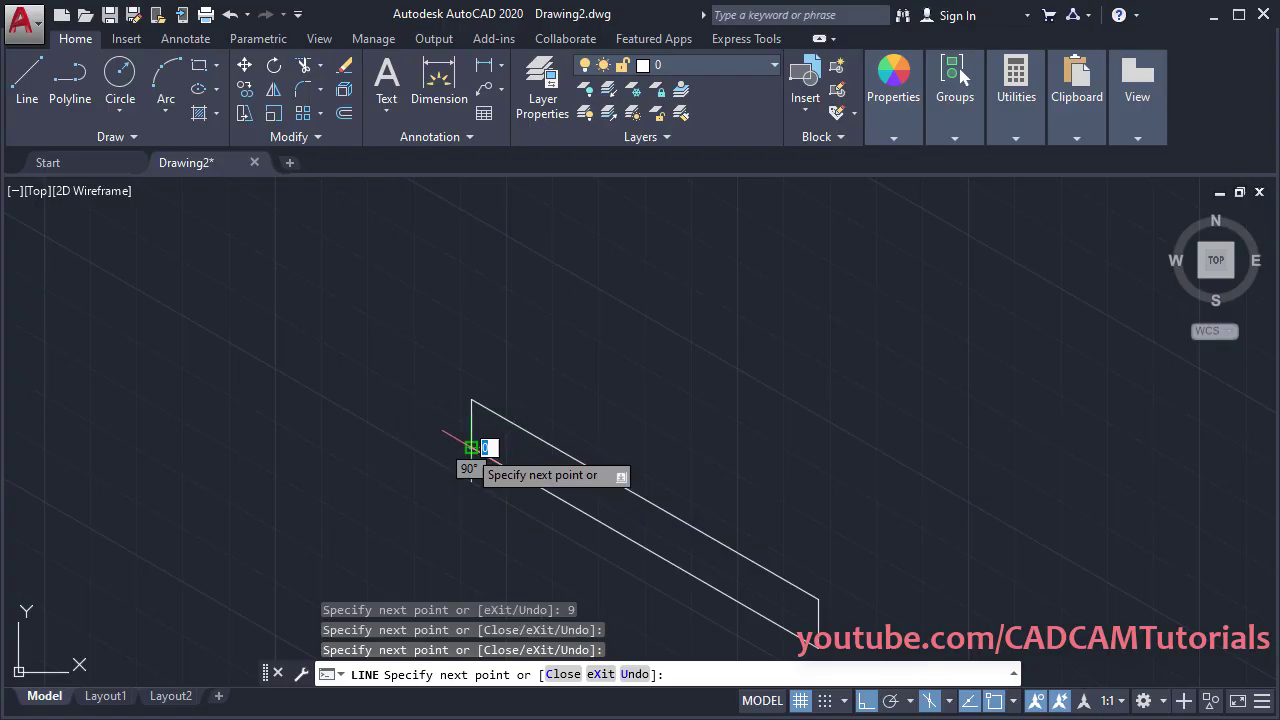
key("Return")
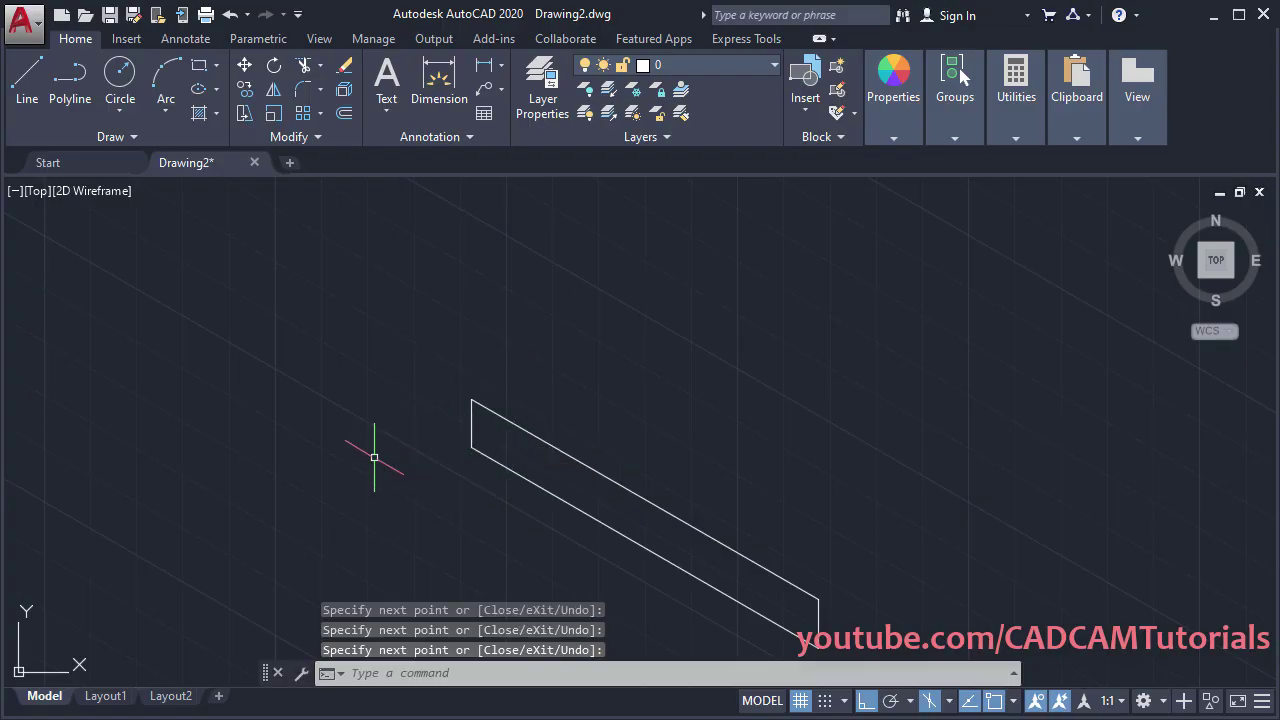
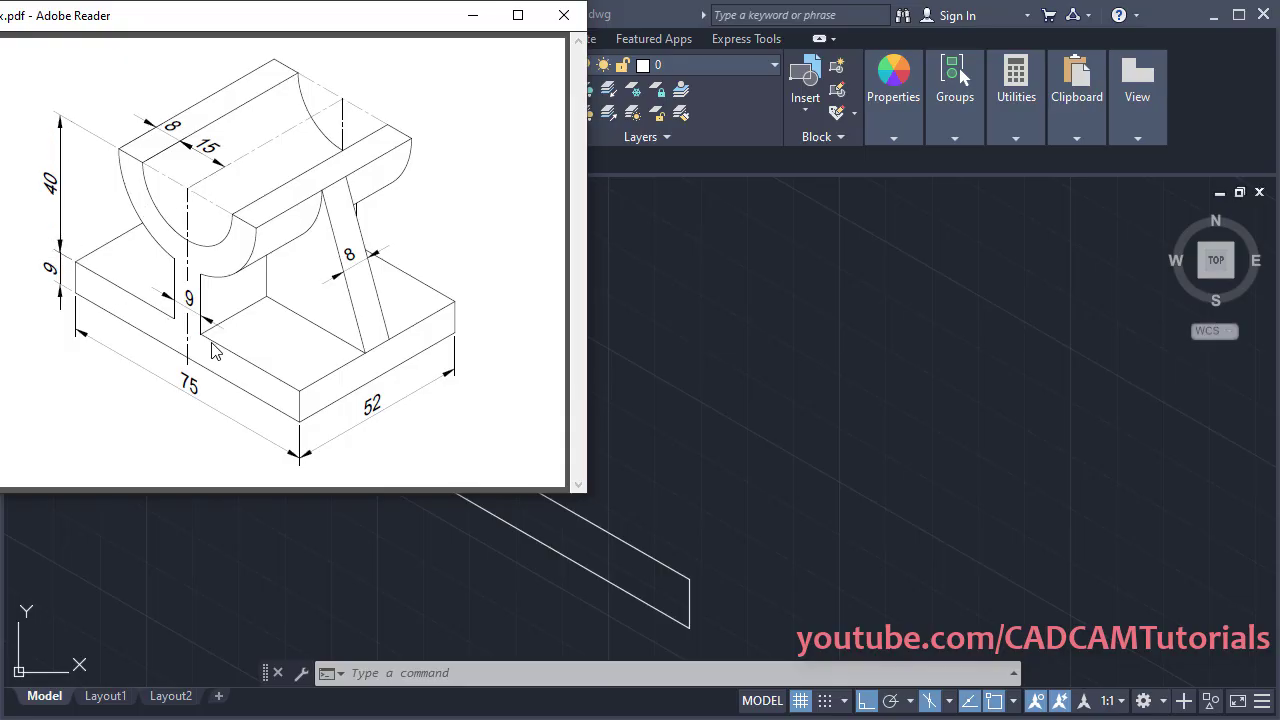
Draw a vertical 40 mm line upward from the midpoint of the base face's upper edge.
left_click(660, 391)
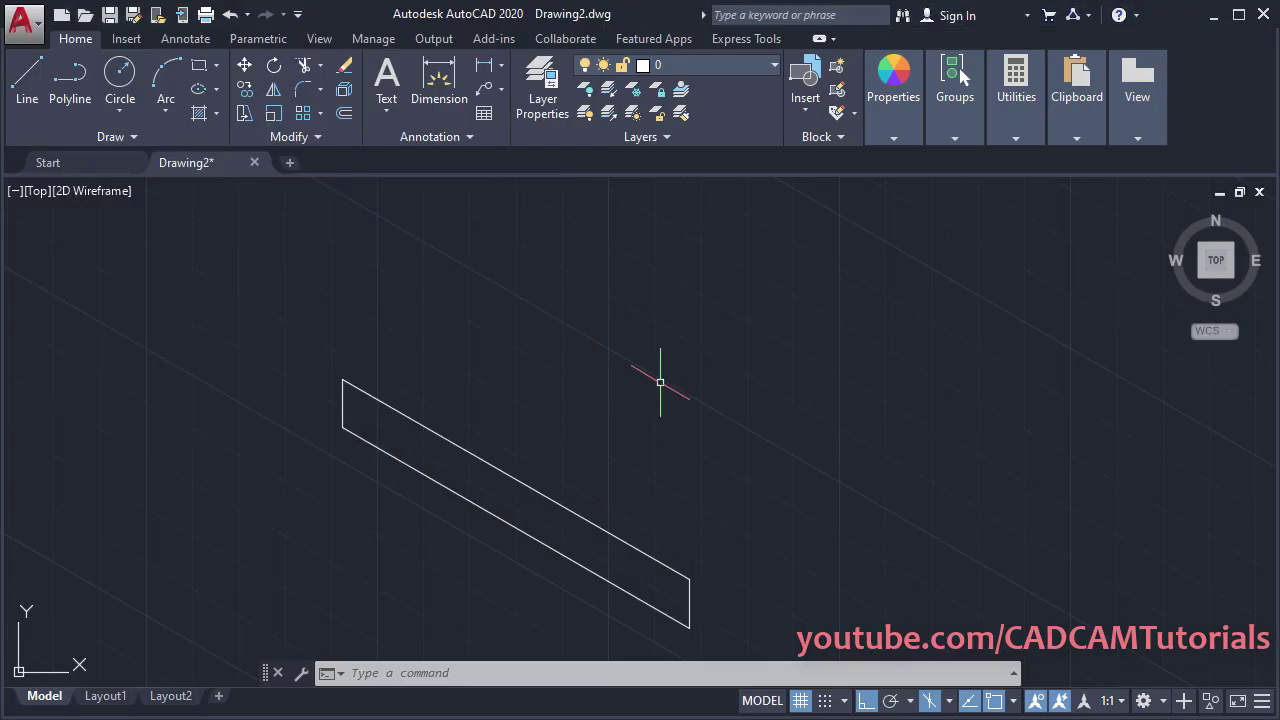
left_click(35, 105)
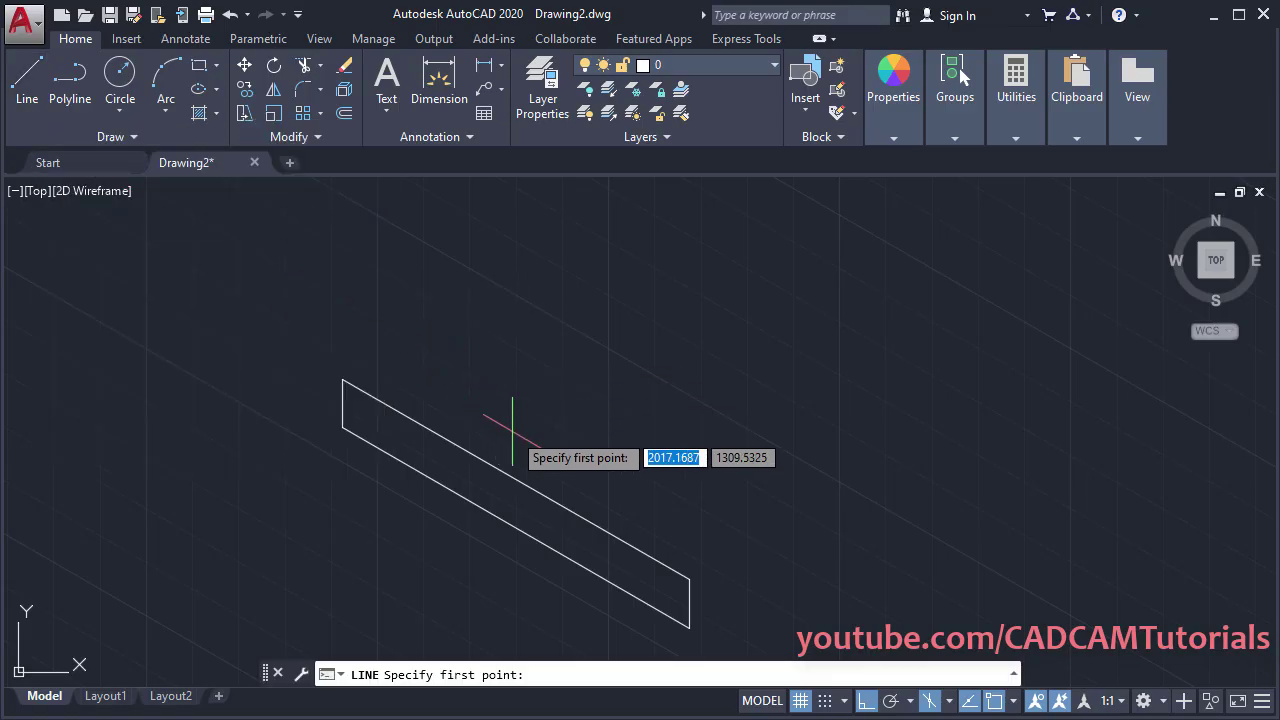
left_click(515, 481)
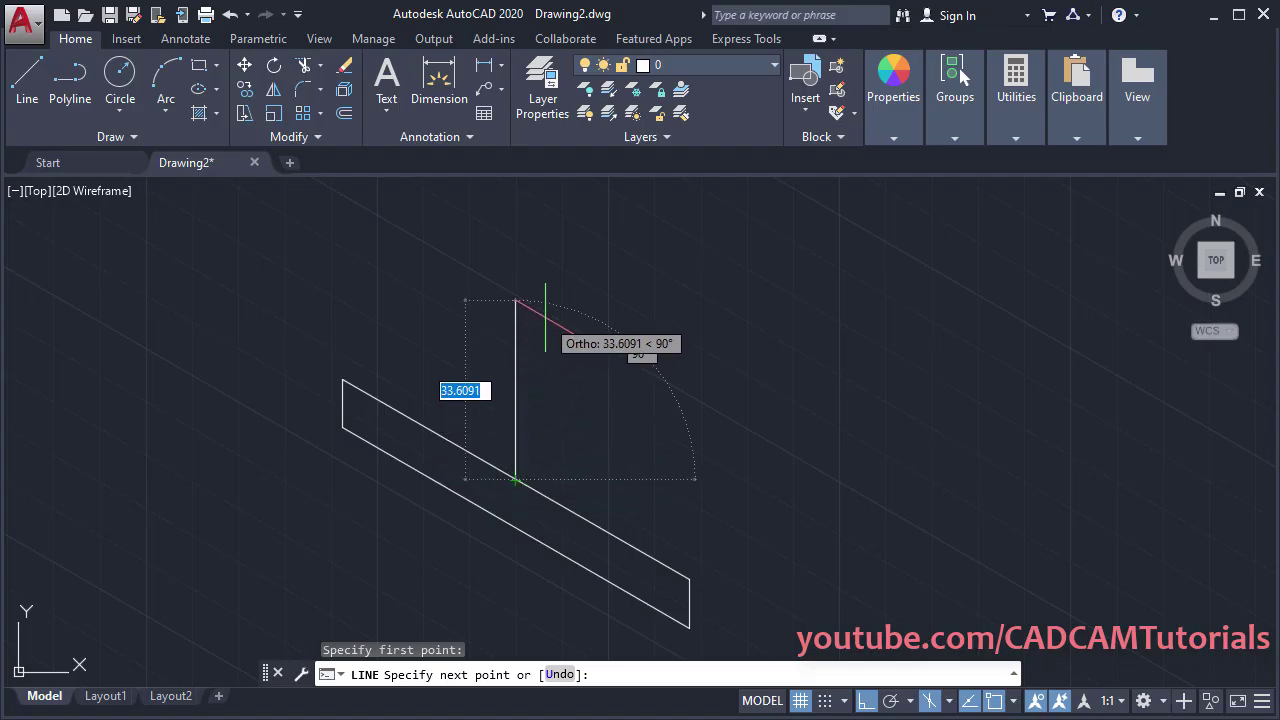
type("40")
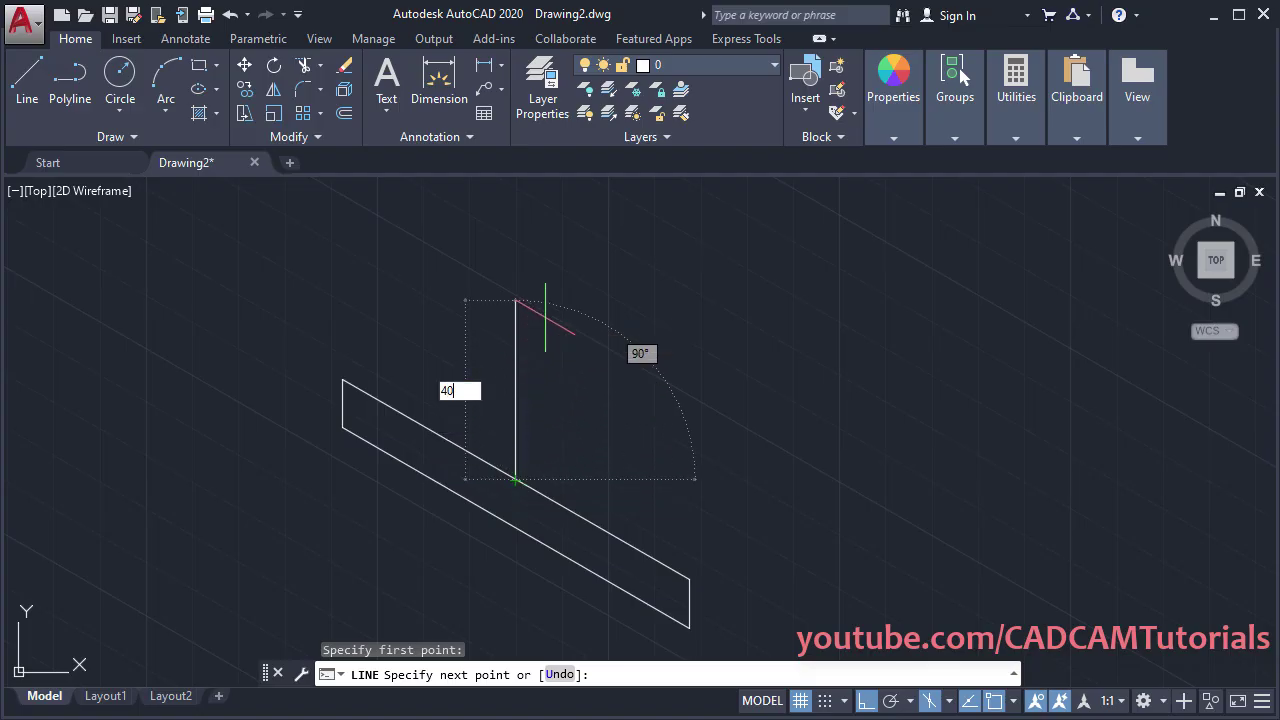
key("Return")
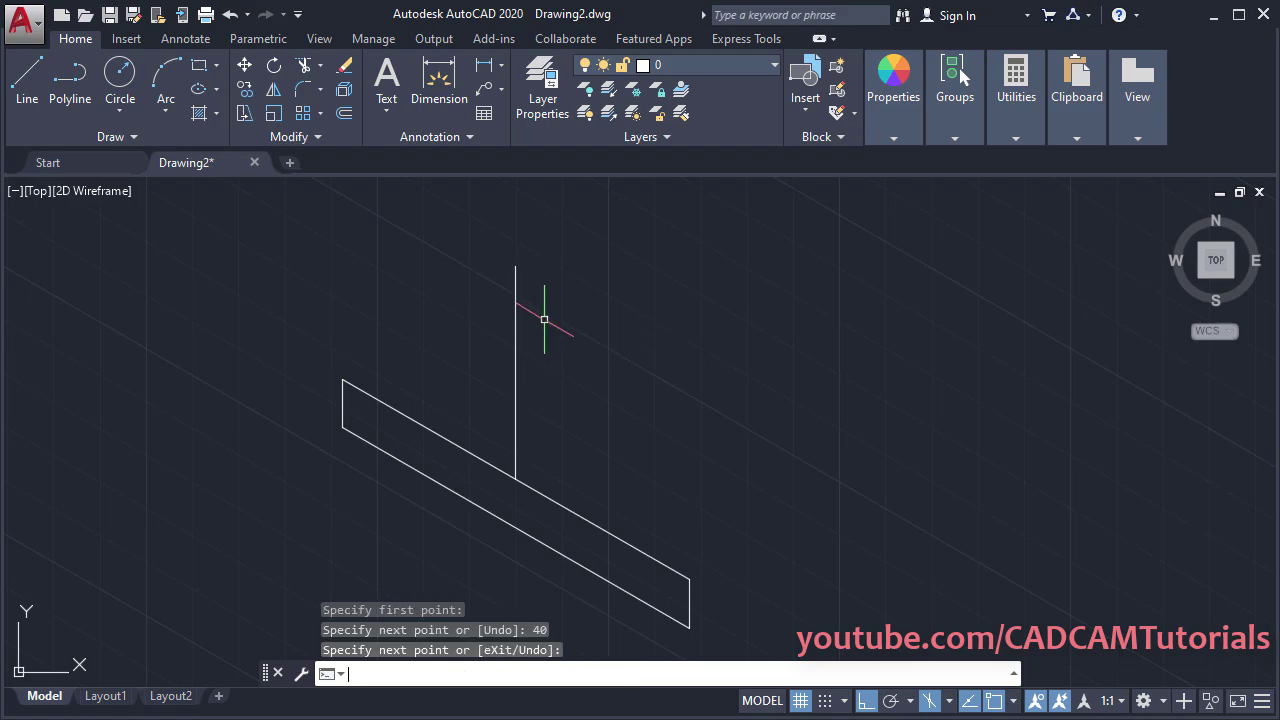
key("Return")
Draw an isocircle of radius 15 mm centred on the upper end of the vertical line.
mouse_move(517, 323)
middle_mouse_down()
mouse_move(531, 377)
mouse_move(508, 383)
mouse_move(518, 404)
middle_mouse_up()
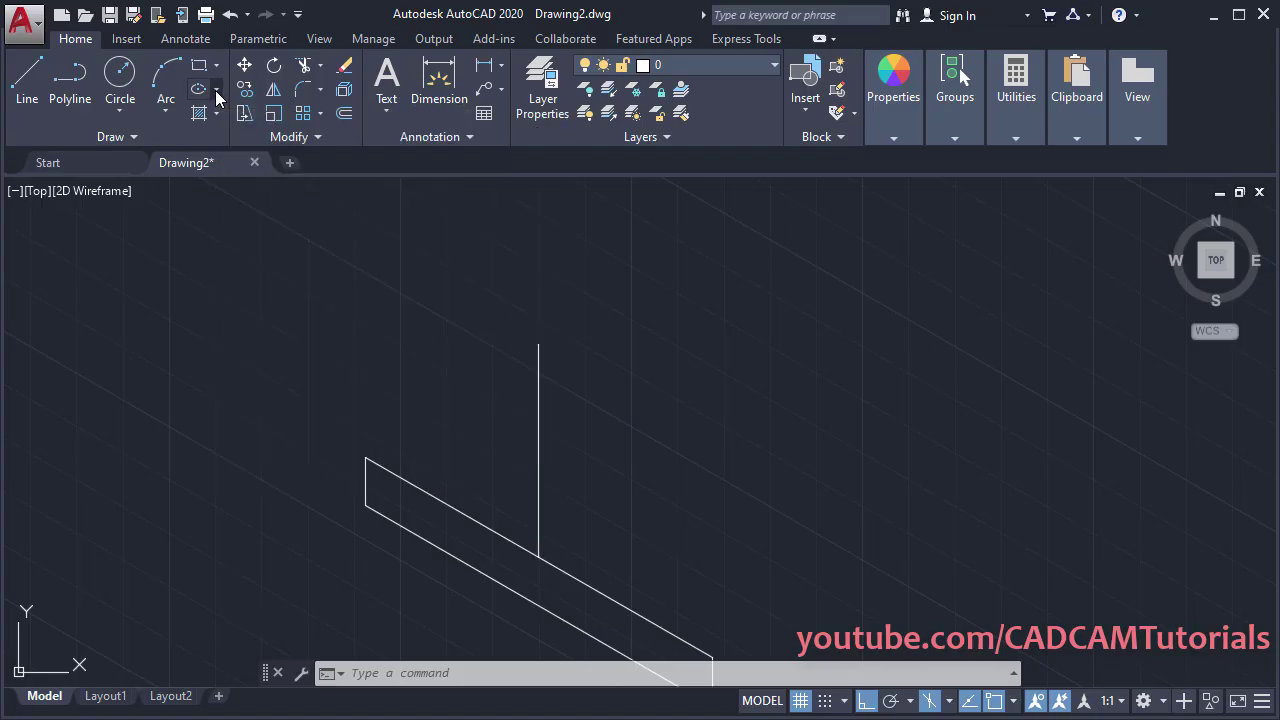
left_click(216, 90)
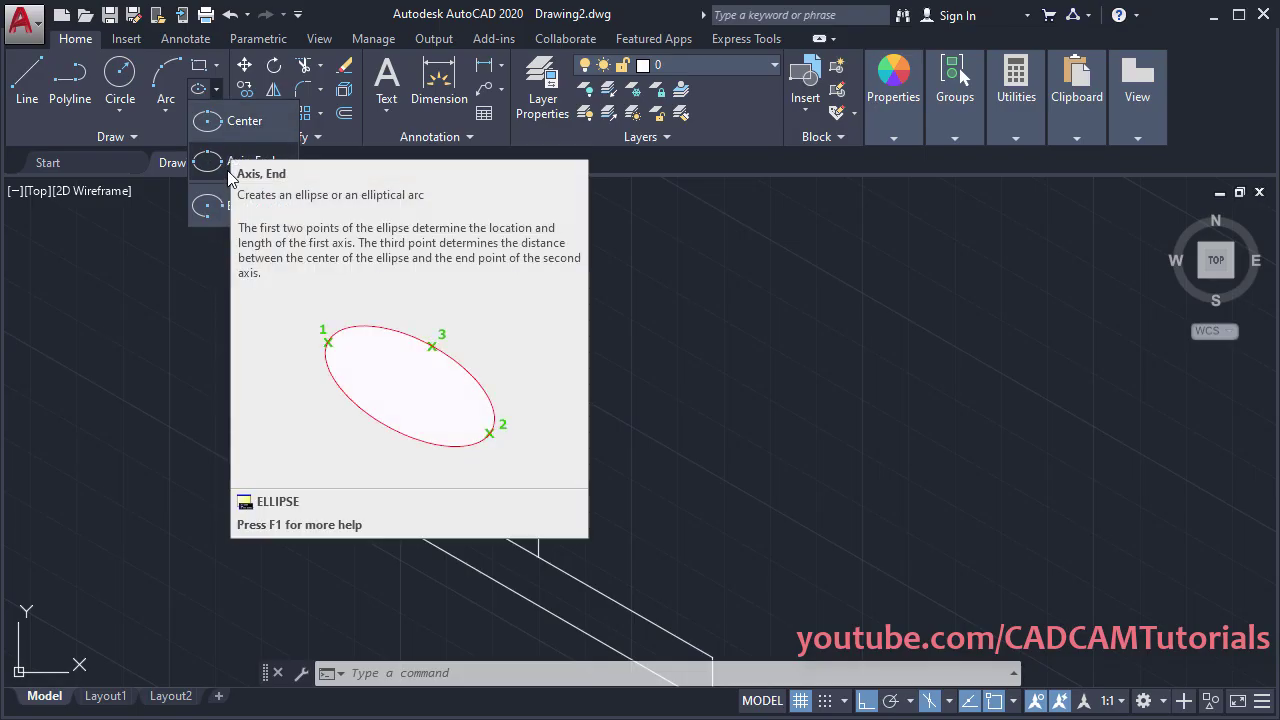
left_click(229, 170)
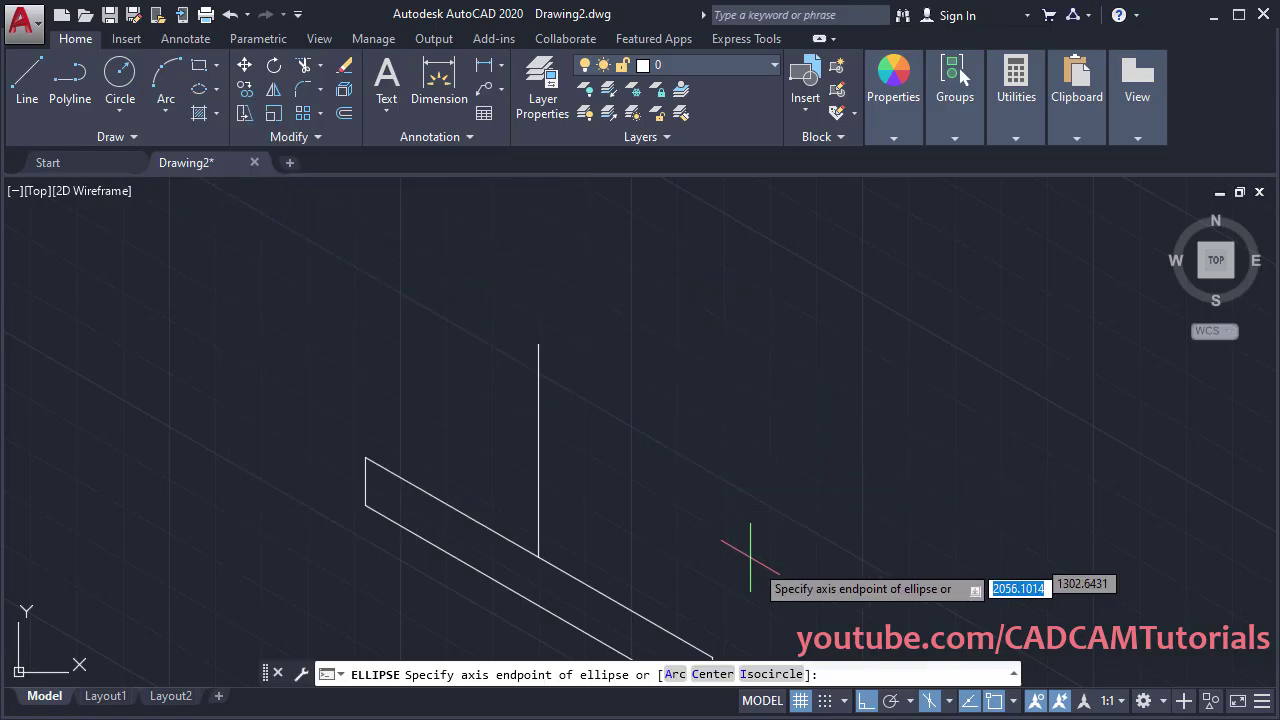
left_click(765, 674)
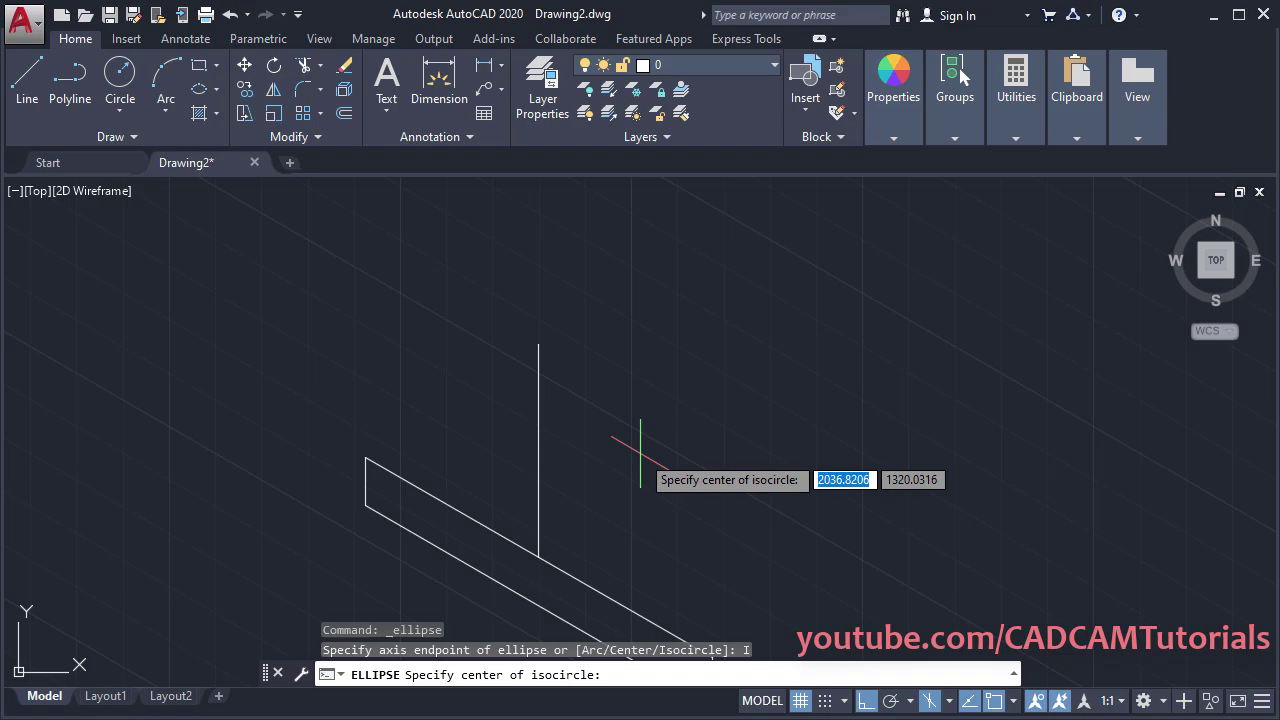
left_click(538, 345)
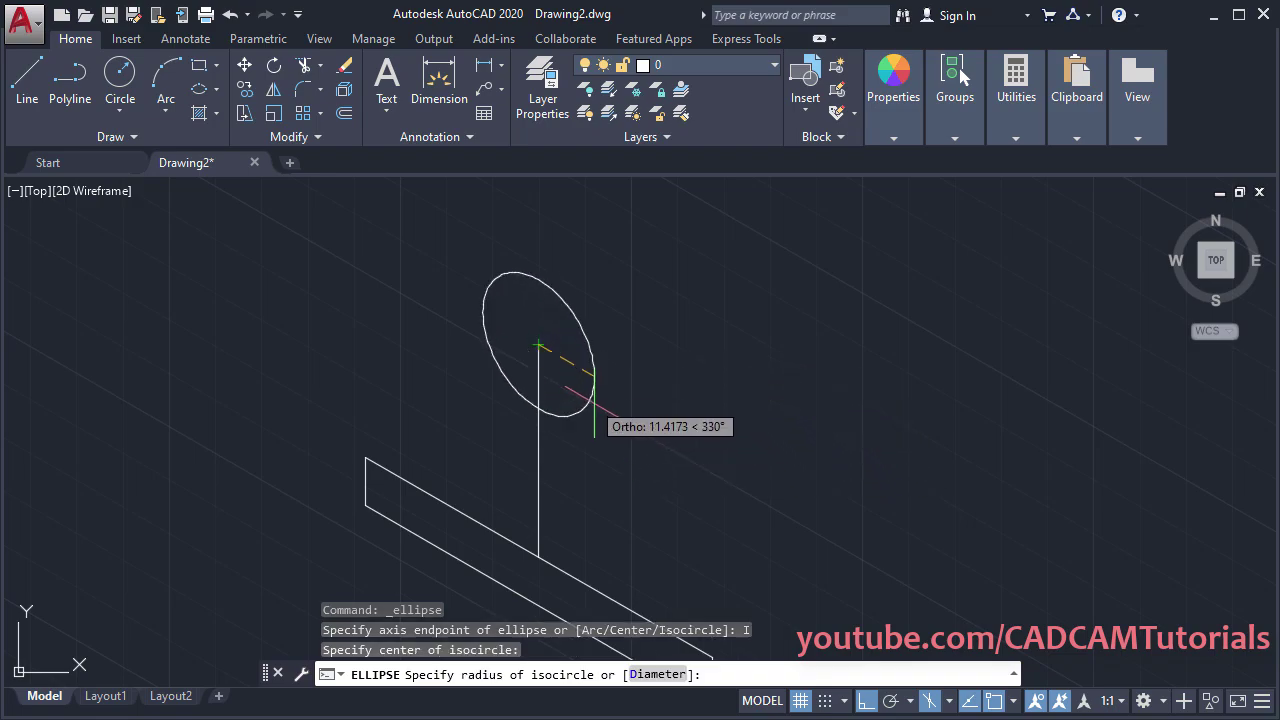
type("15")
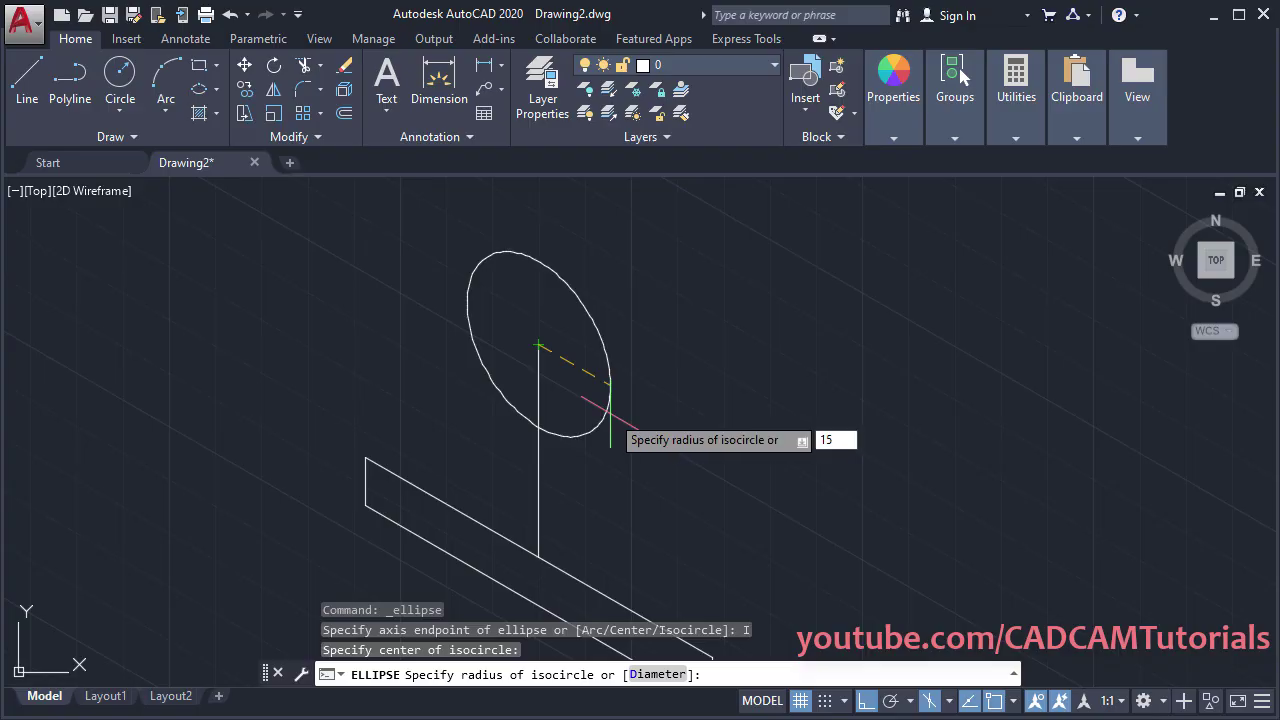
key("Return")
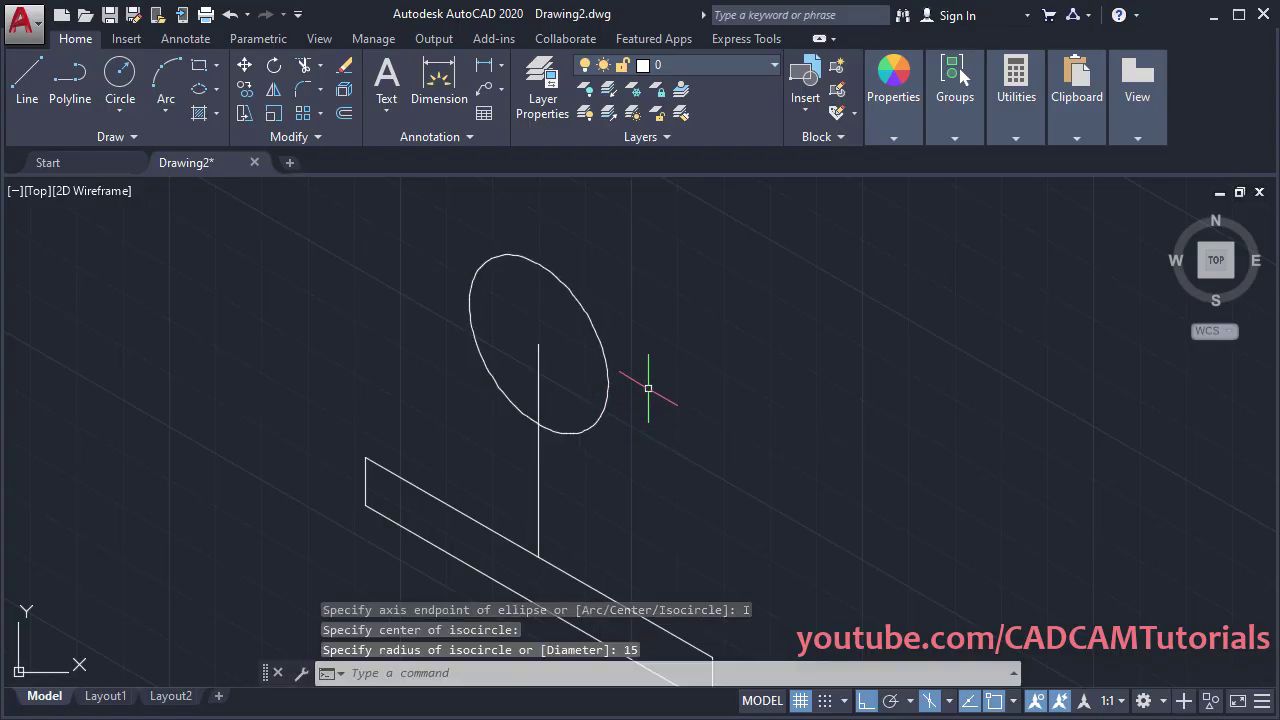
Add a concentric isocircle of radius 23 mm at the upper end of the vertical line.
key("Return")
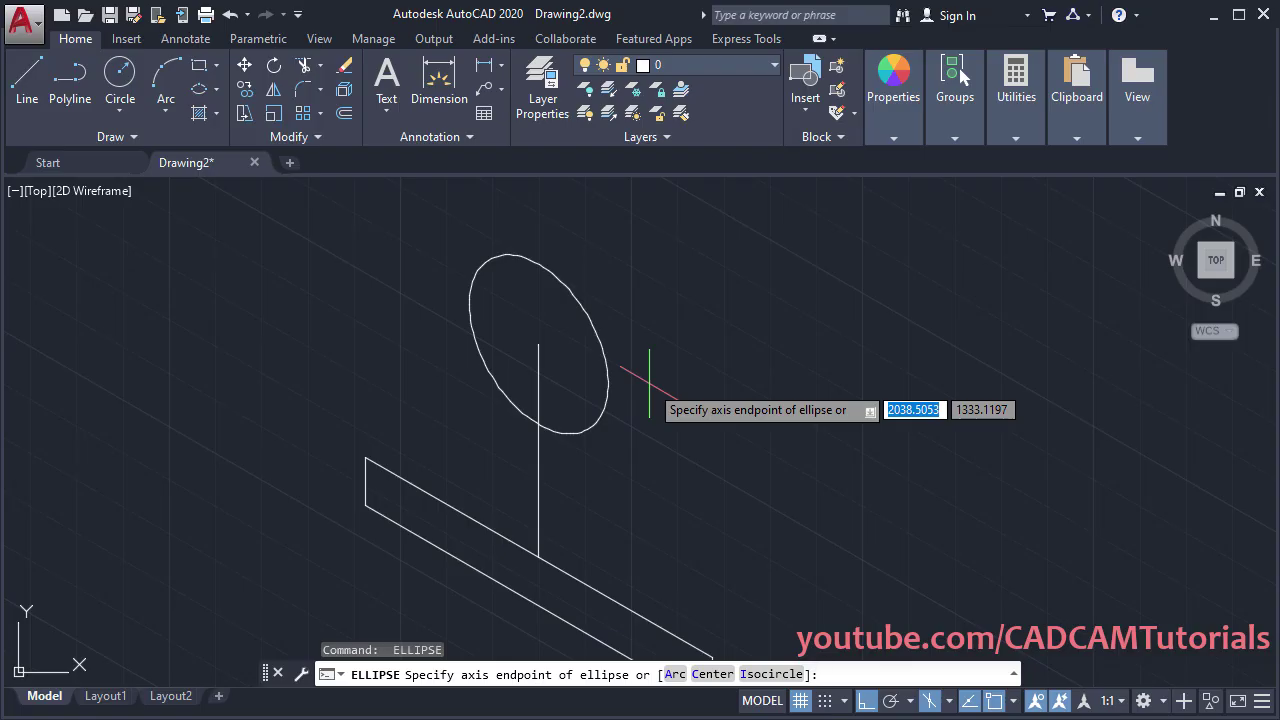
left_click(772, 675)
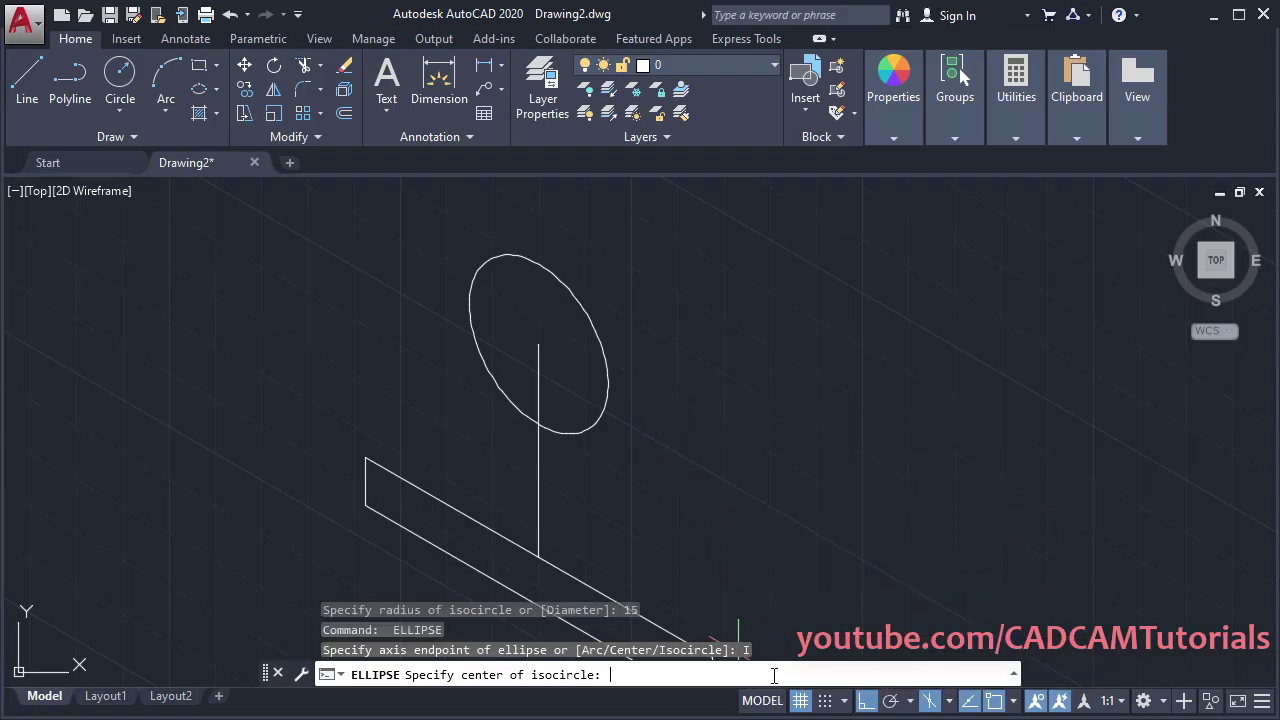
left_click(538, 345)
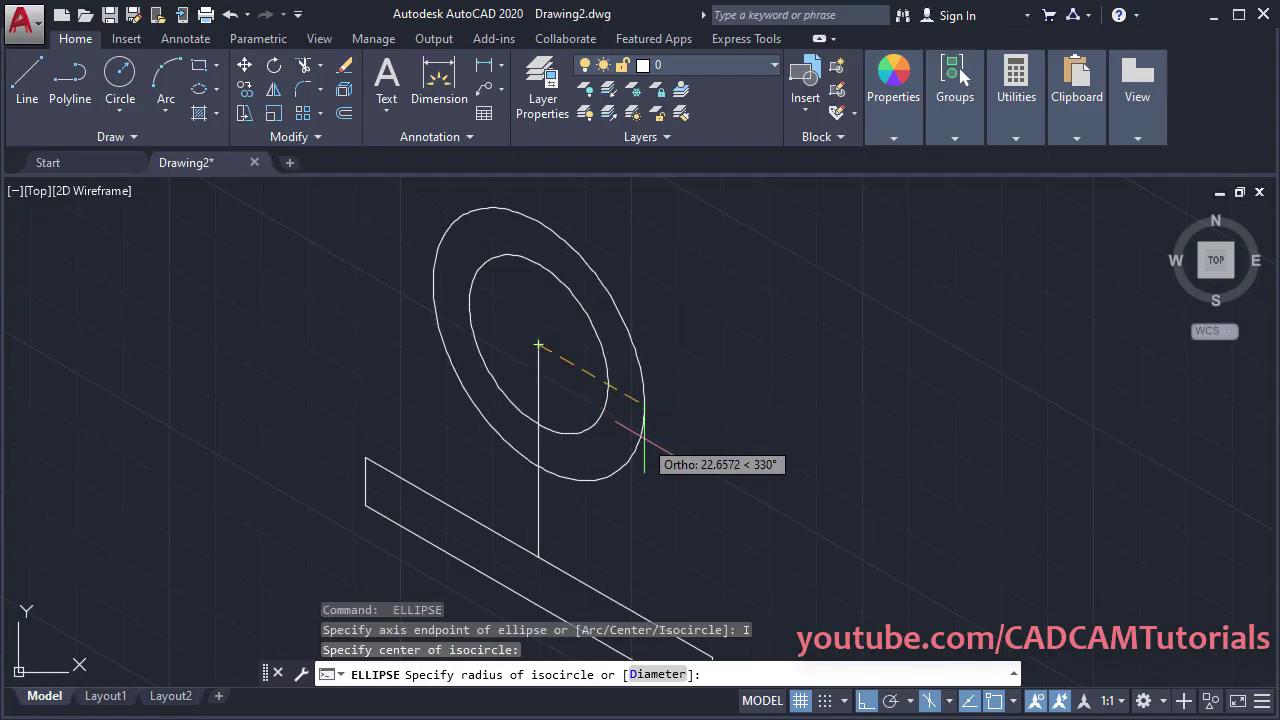
type("2")
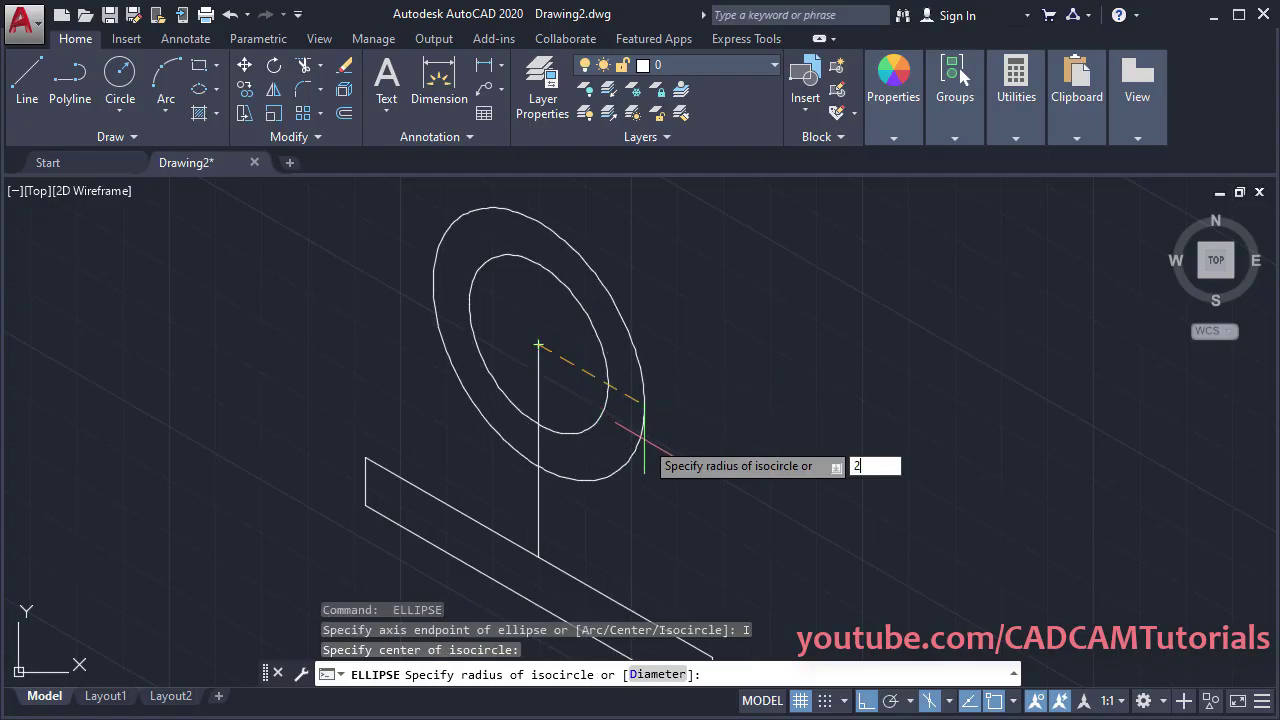
type("3")
key("Return")
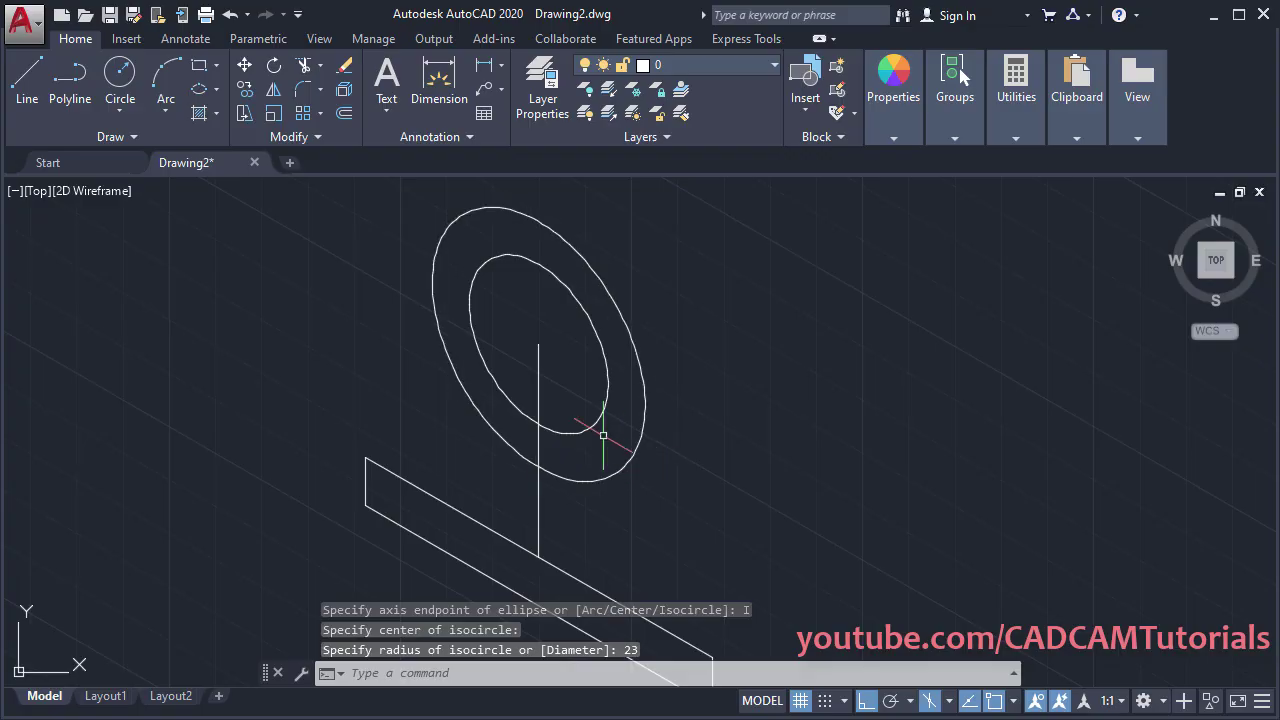
Check the web thickness in the reference PDF, then copy the vertical centre line 4.5 mm along the 150° isometric direction.
key("alt+Tab")
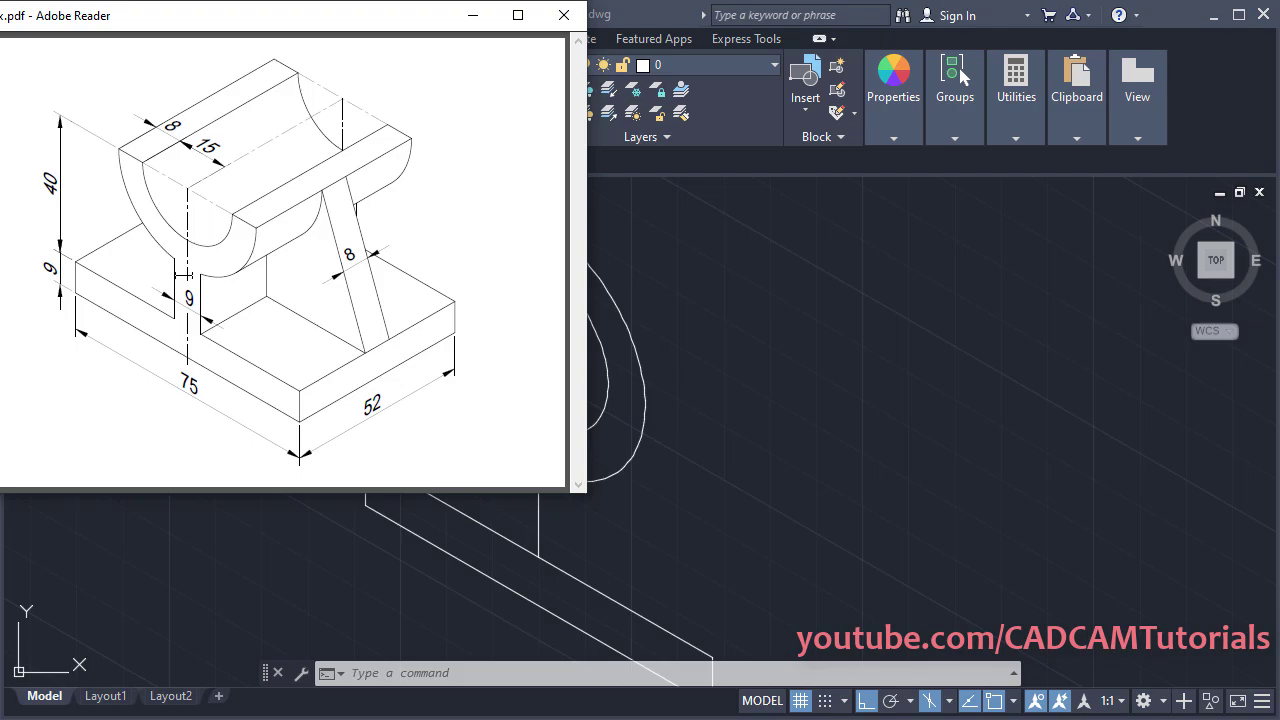
left_click(640, 506)
mouse_move(586, 523)
middle_mouse_down()
mouse_move(577, 463)
mouse_move(531, 443)
middle_mouse_up()
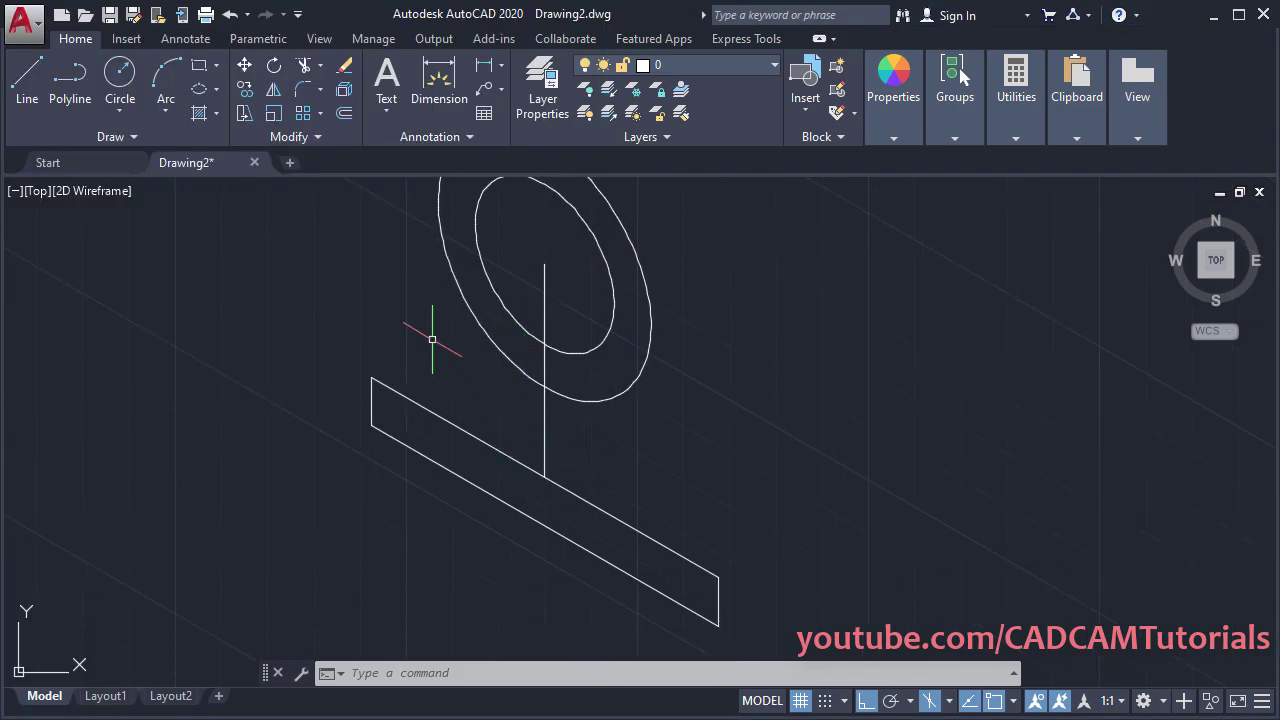
left_click(248, 89)
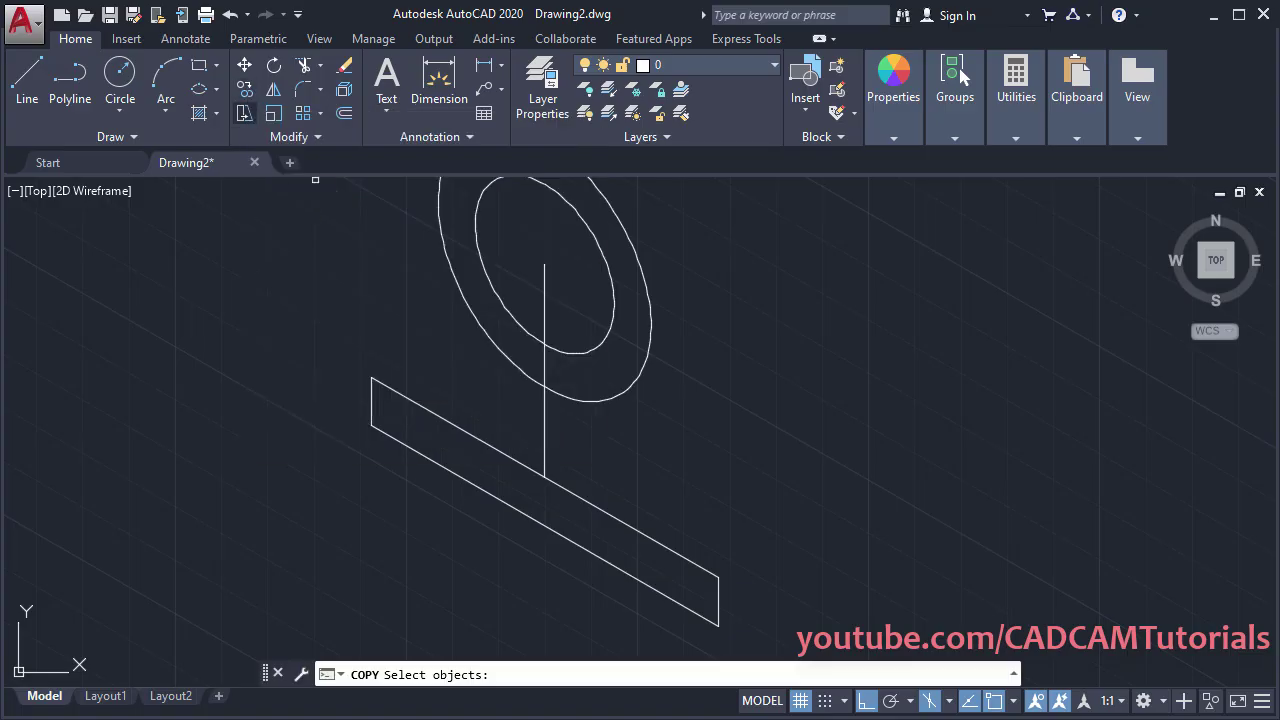
left_click(541, 447)
key("Return")
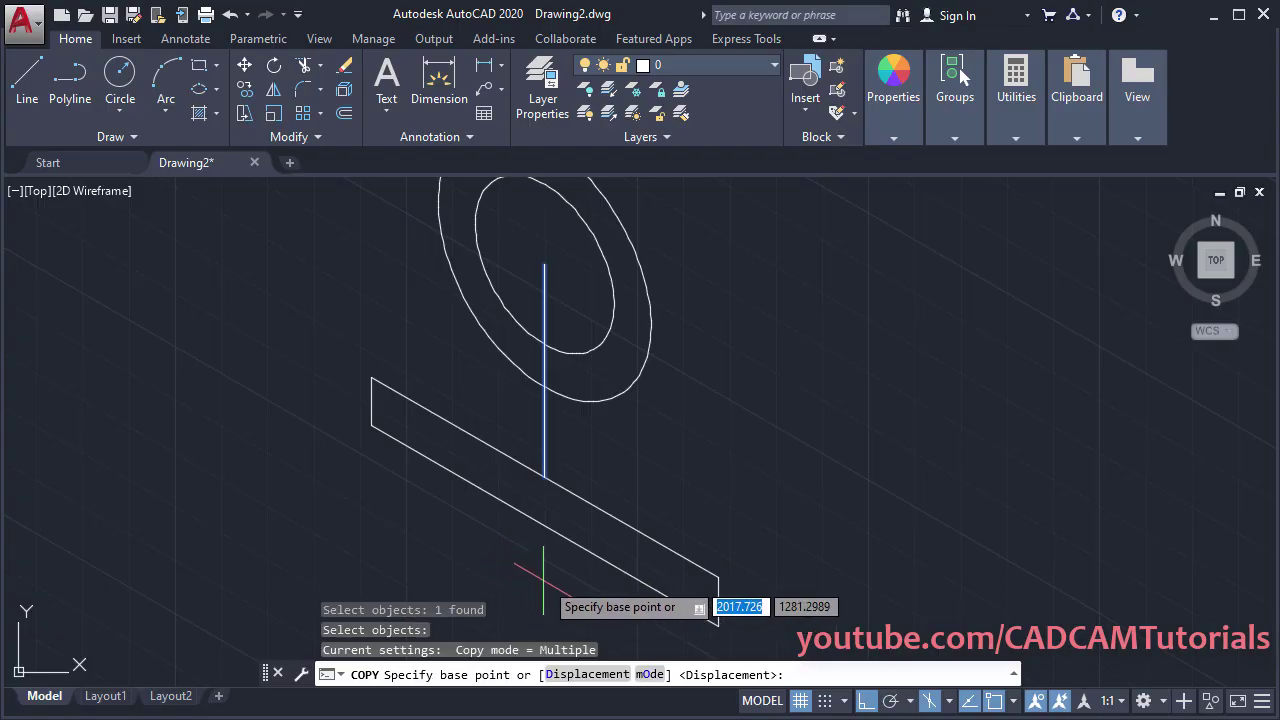
left_click(527, 582)
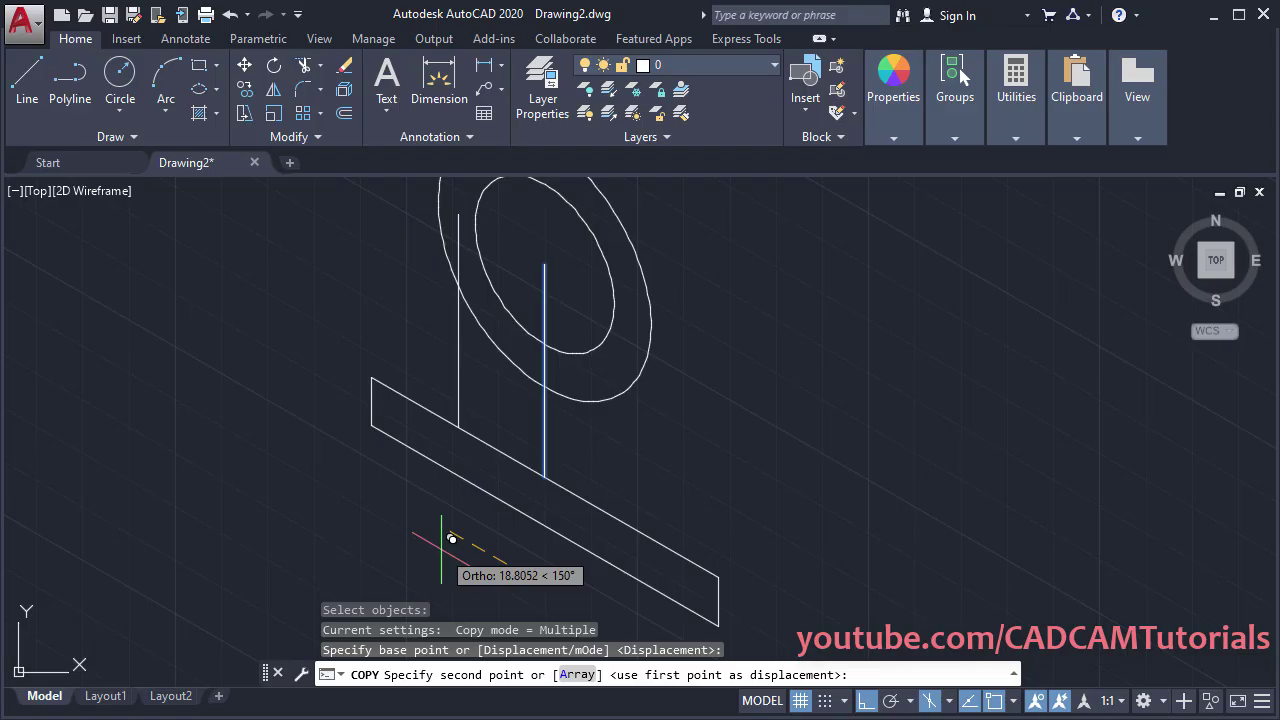
type("4.")
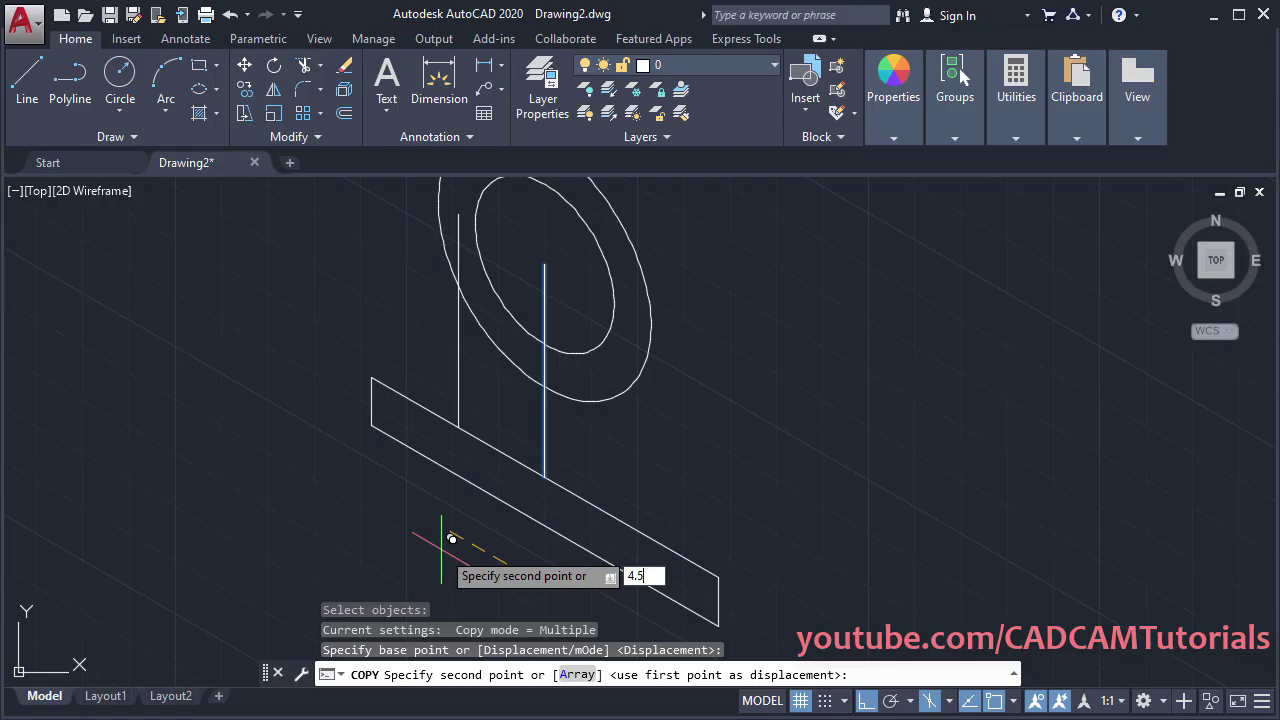
type("5")
key("Return")
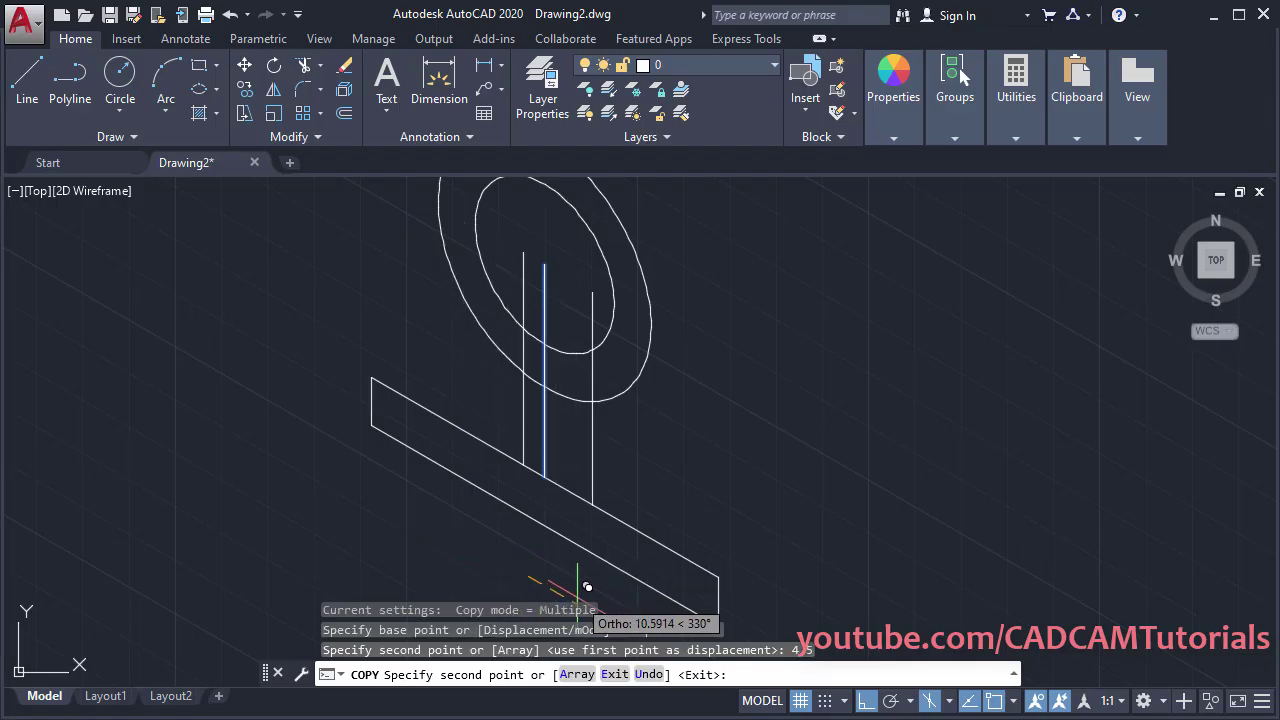
Place a second copy of the centre line 4.5 mm along the 330° direction and finish copying.
type("4")
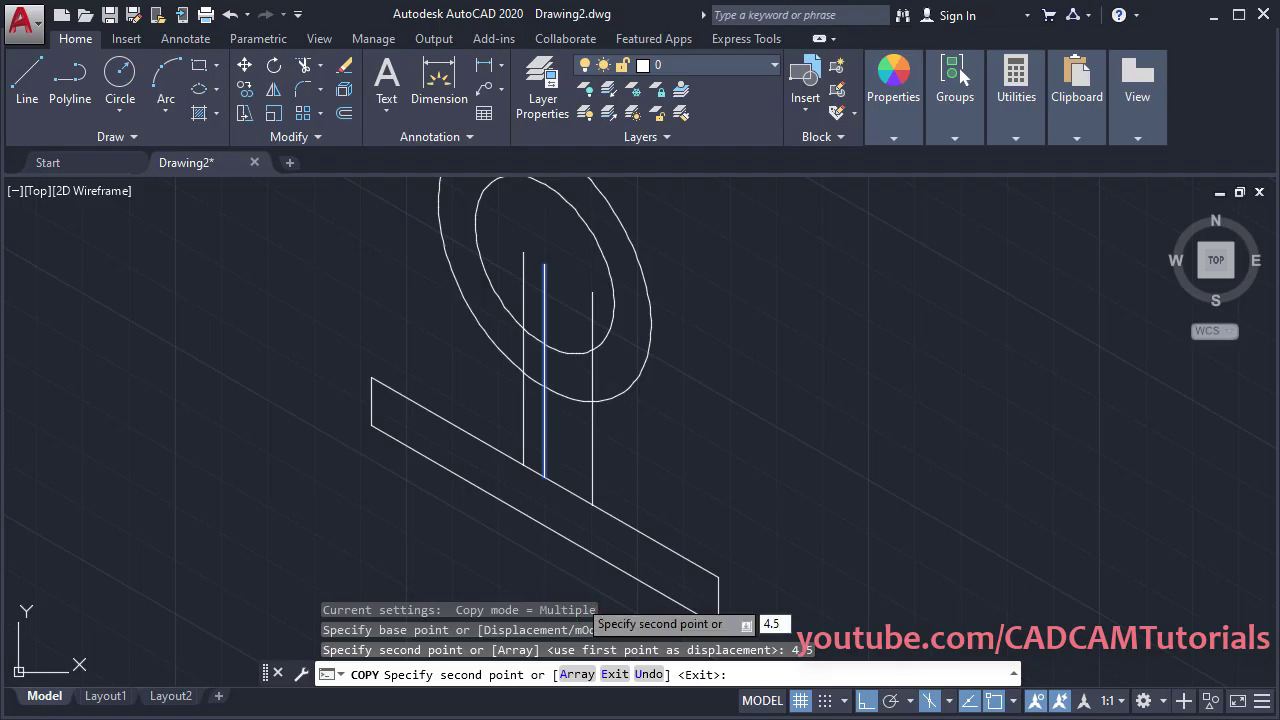
type(".5")
key("Return")
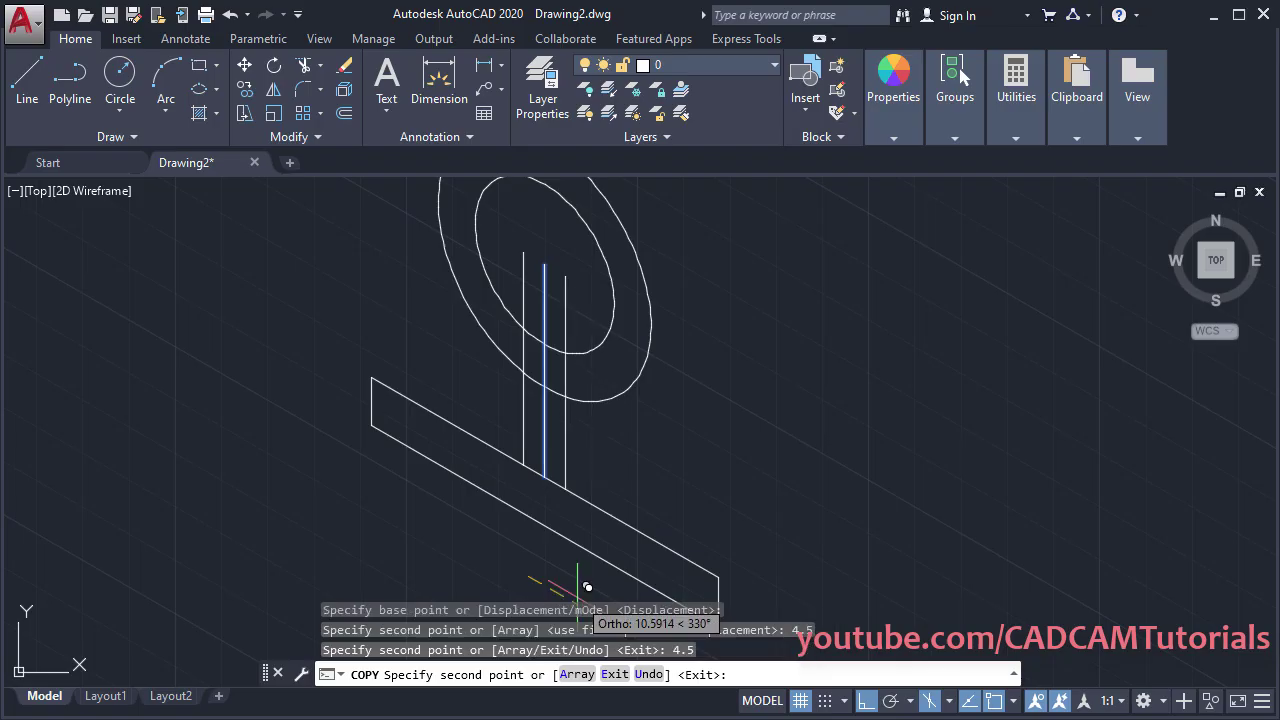
key("Return")
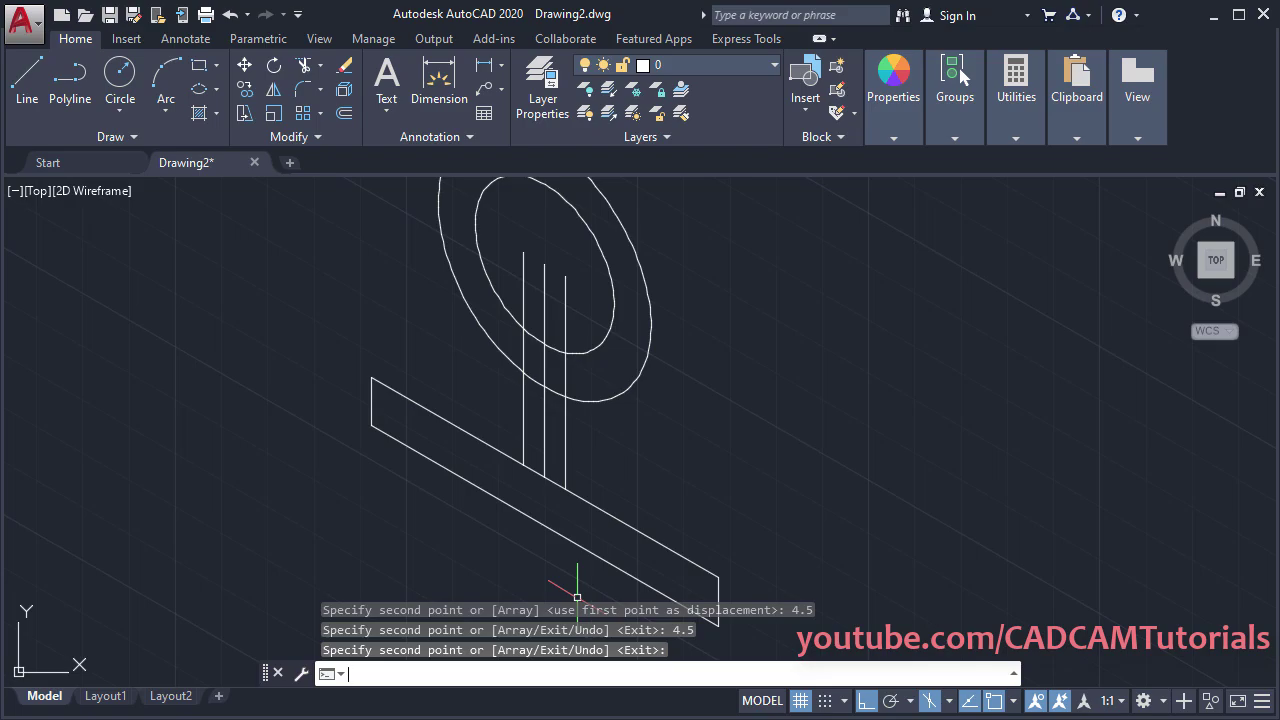
key("Return")
key("Escape")
Draw a 330° line from the outer isocircle's left side through the common centre, ending just beyond its opposite side.
middle_click_drag(570, 472, 586, 571)
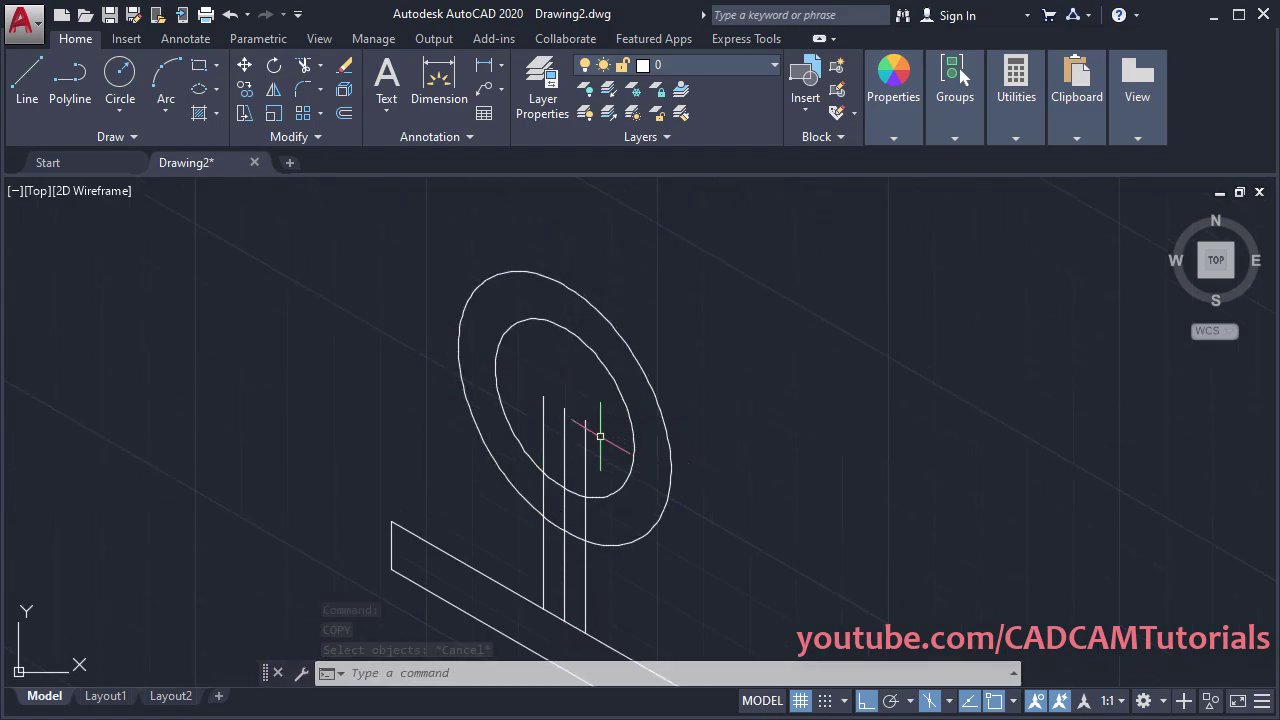
type("L")
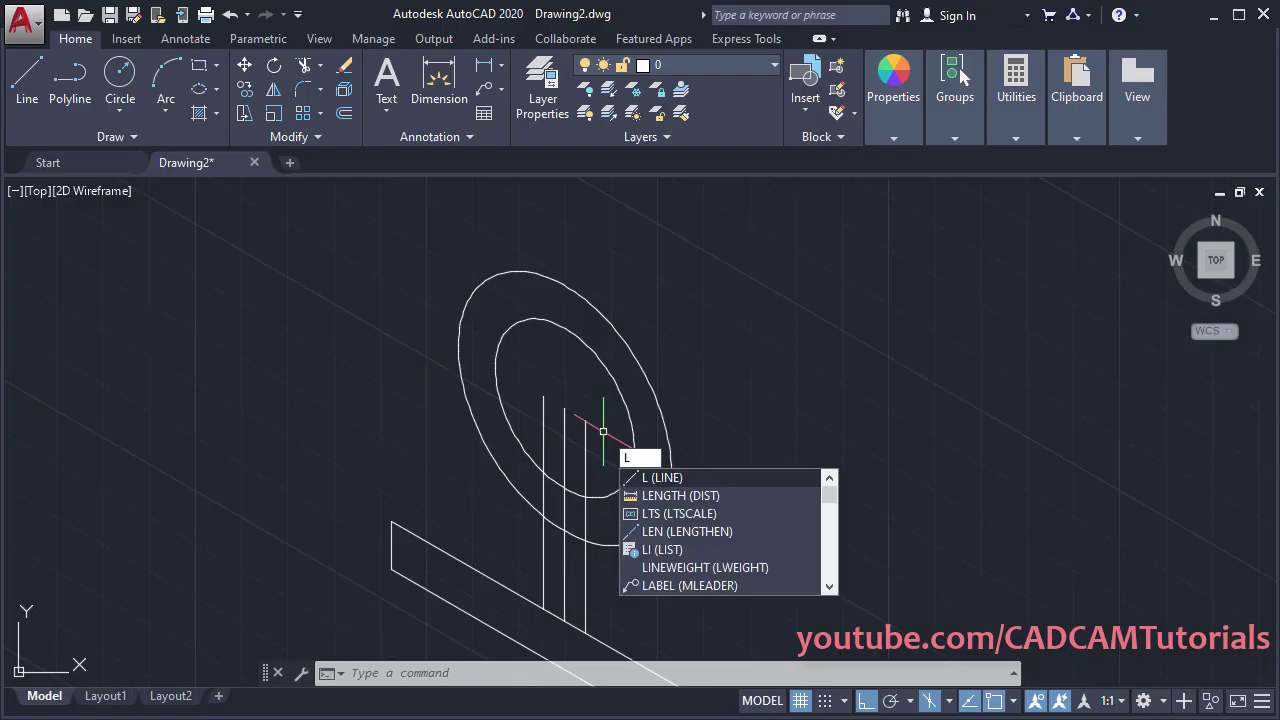
key("Return")
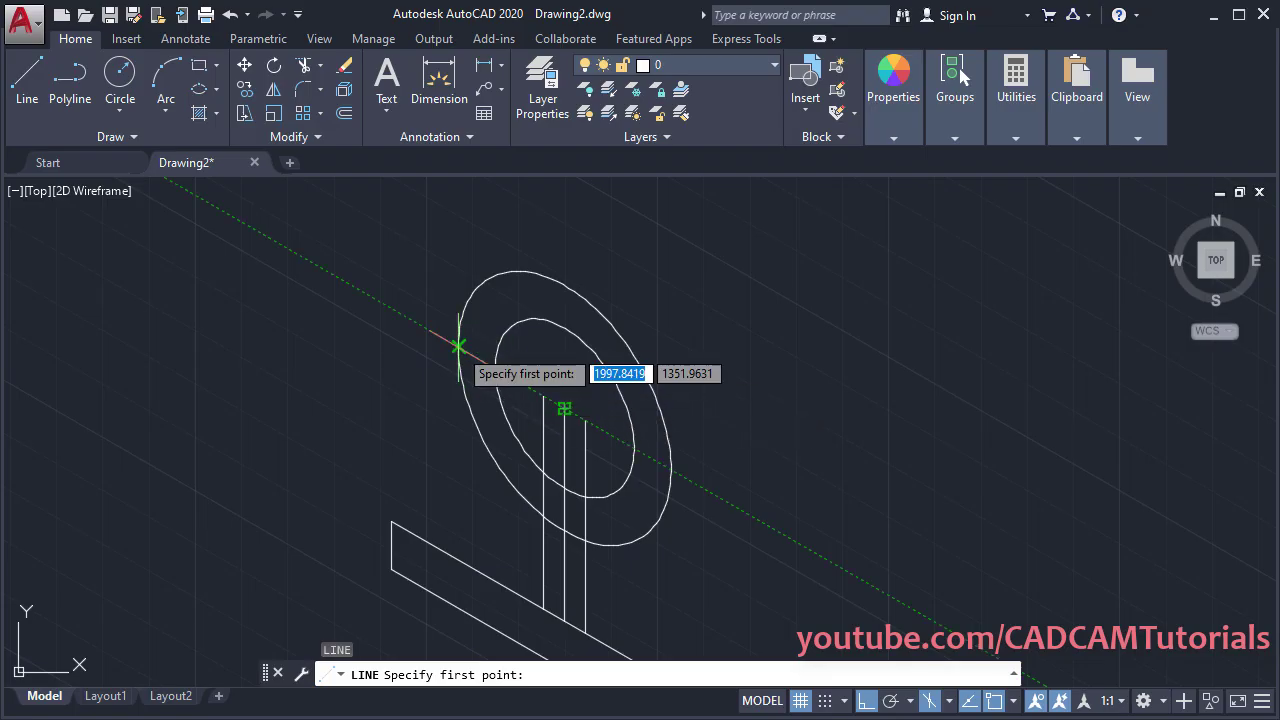
left_click(458, 346)
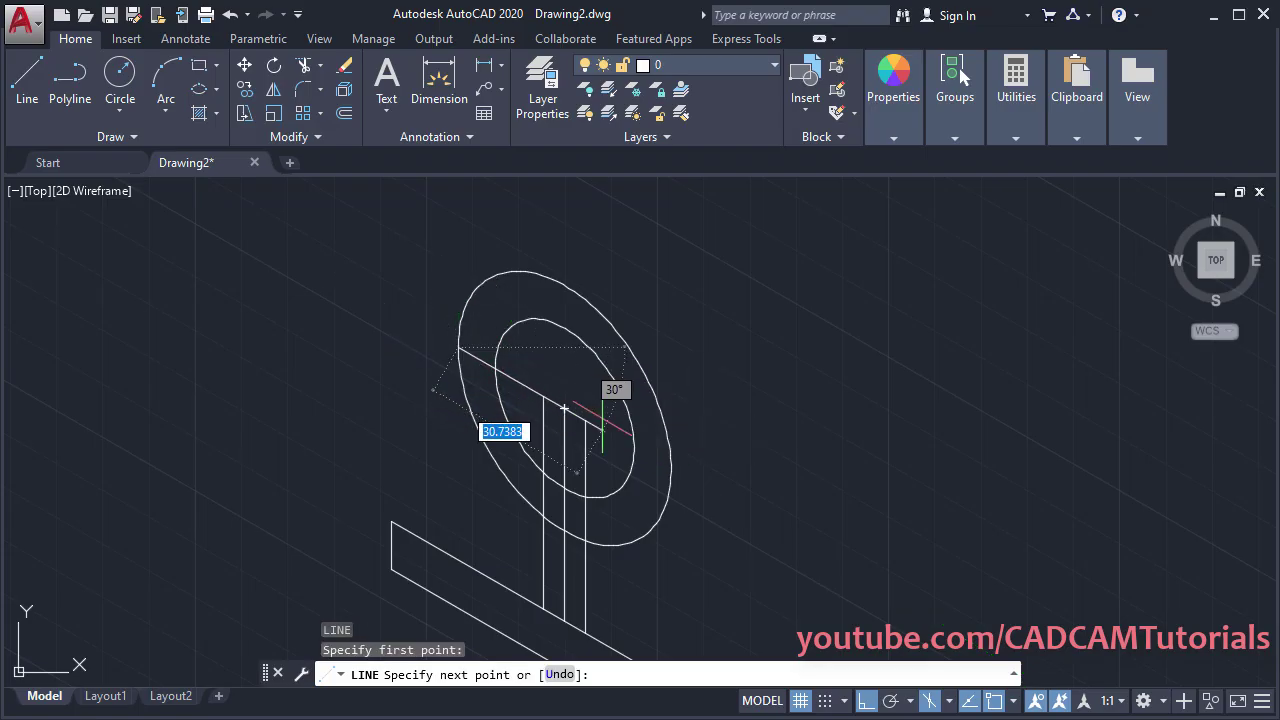
left_click(705, 490)
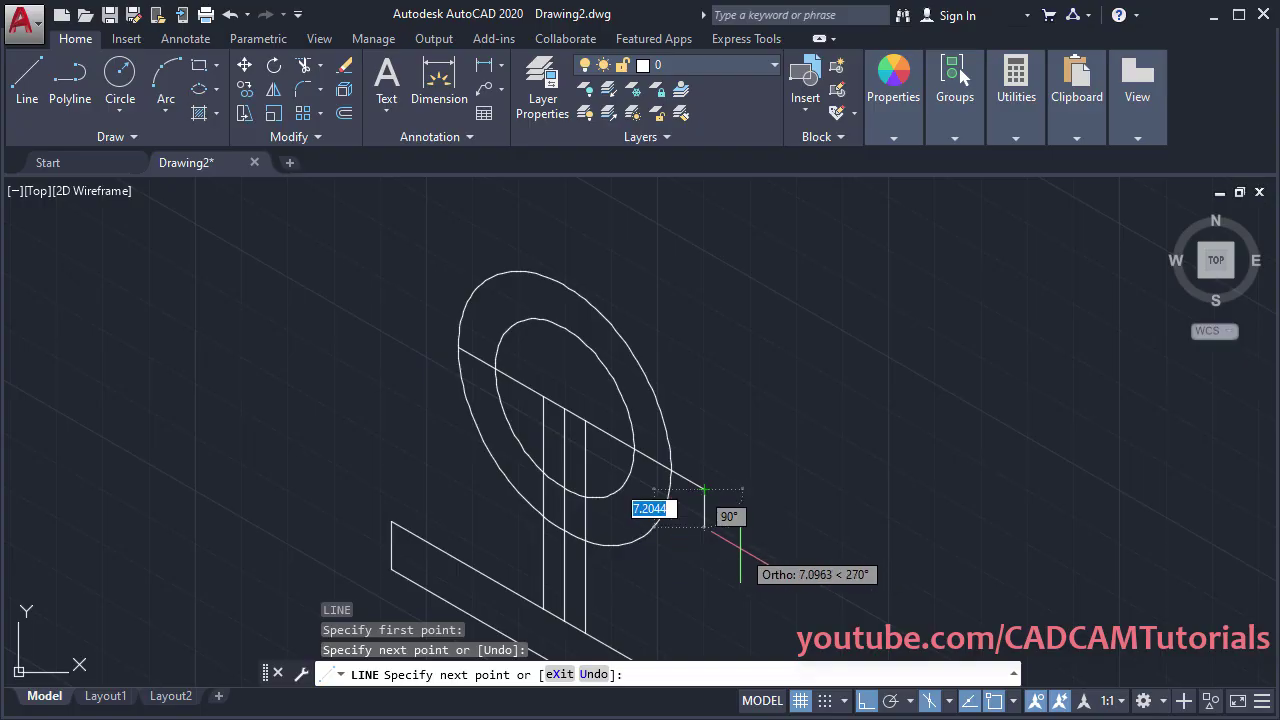
key("Return")
Trim both isocircles to their lower halves and remove the diametral and vertical line pieces crossing the inner opening.
mouse_move(711, 557)
middle_mouse_down()
mouse_move(631, 434)
mouse_move(650, 443)
middle_mouse_up()
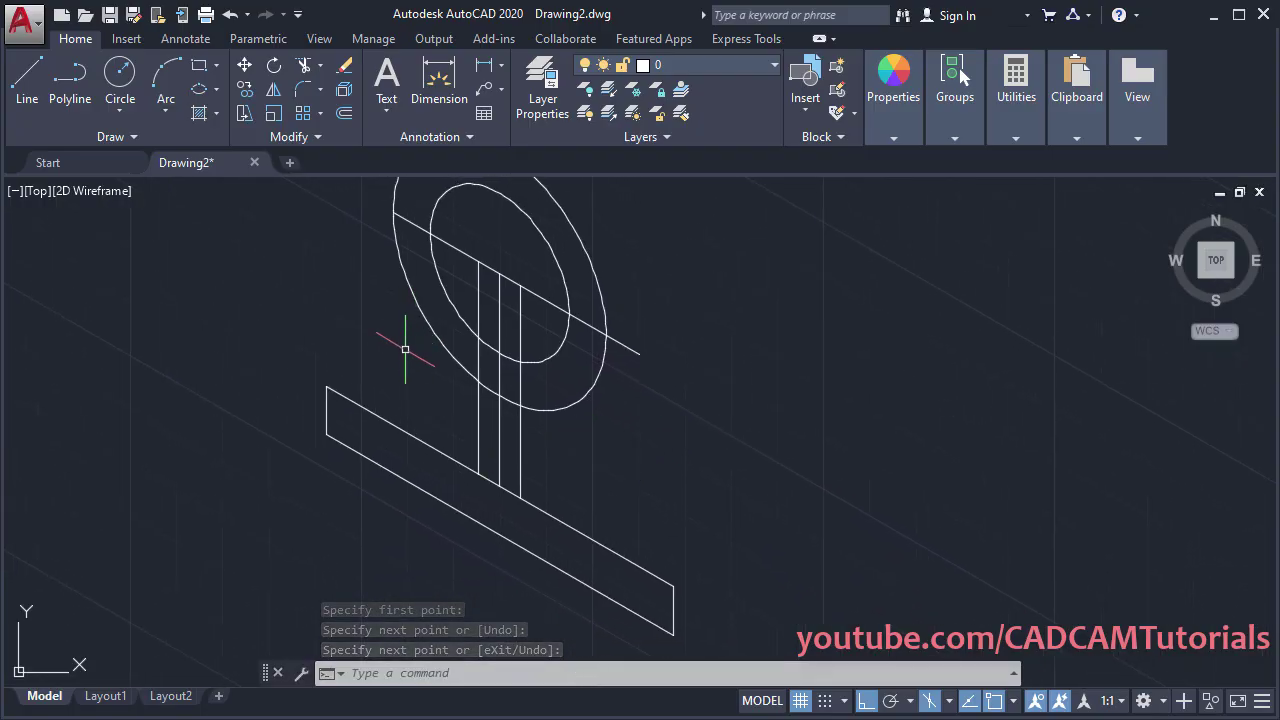
type("TR")
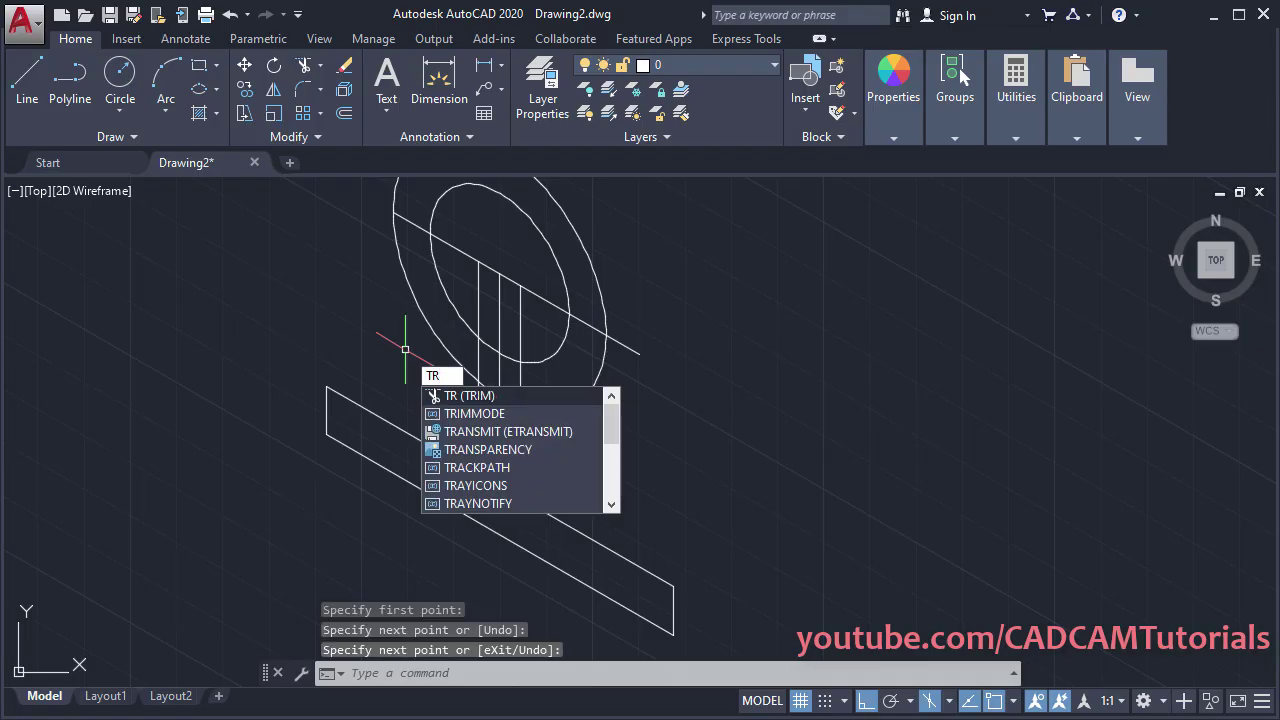
key("Return")
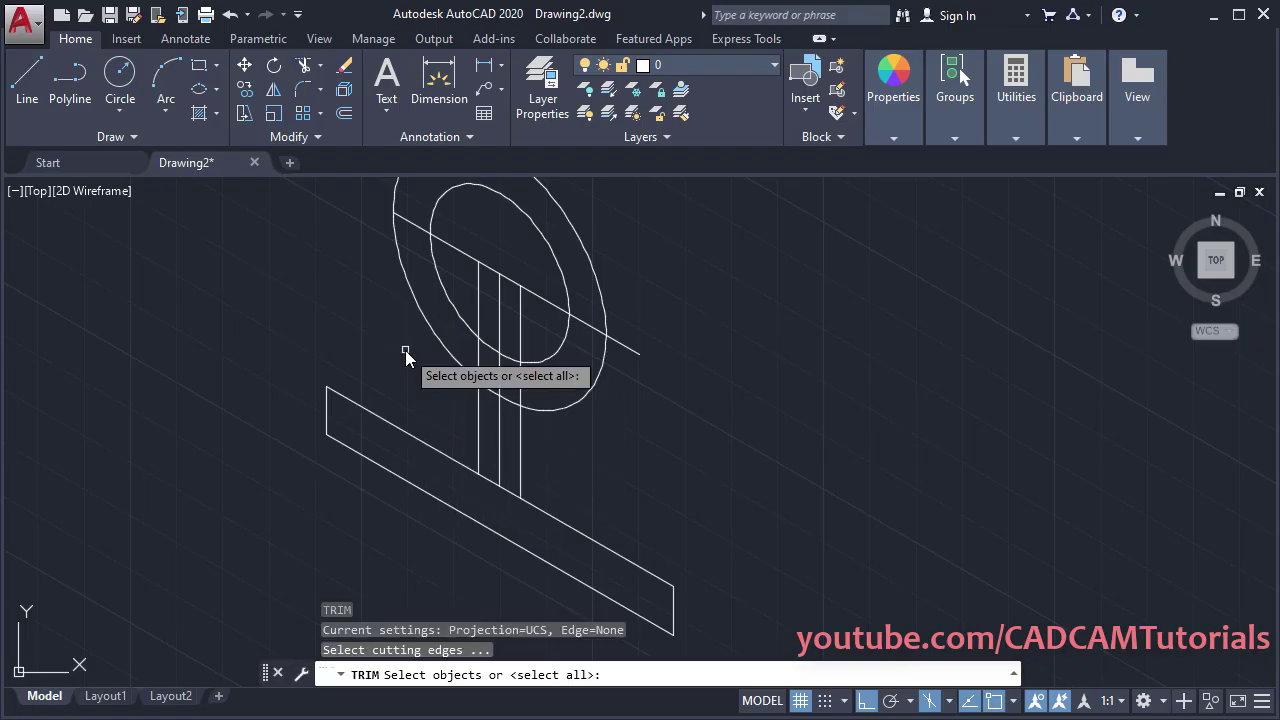
key("Return")
middle_click_drag(442, 359, 506, 425)
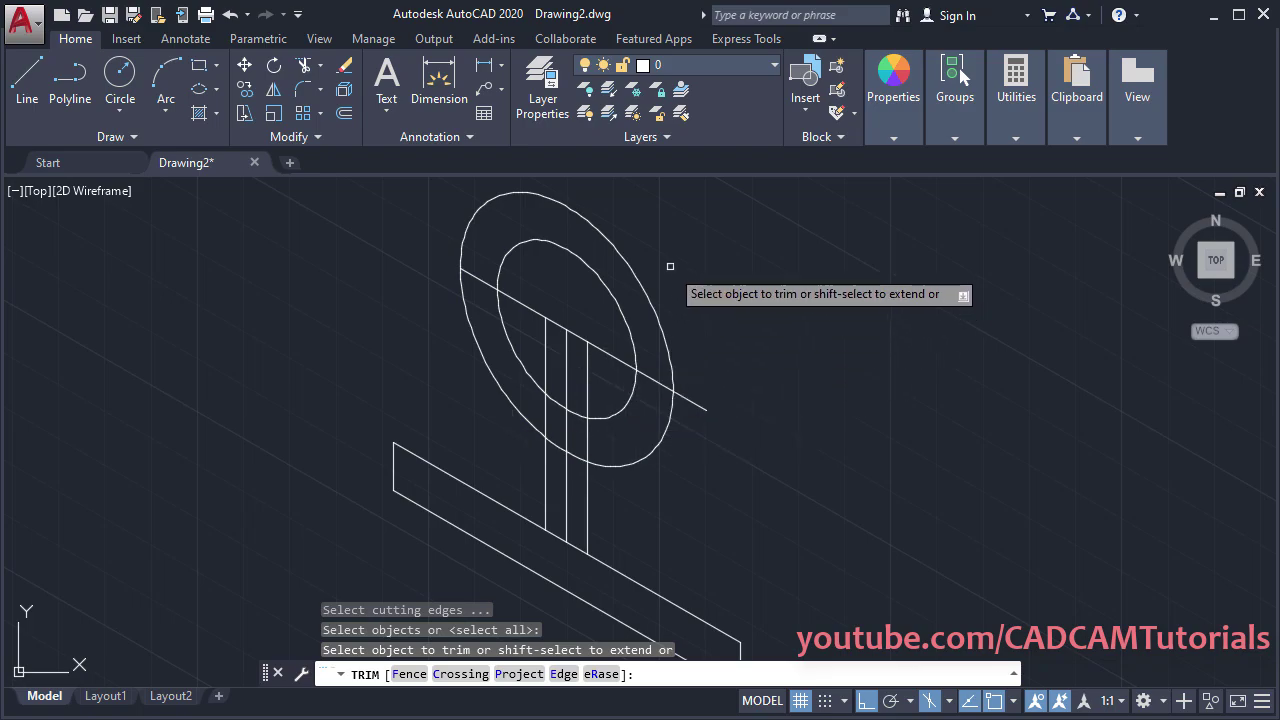
left_click(580, 264)
left_click(503, 290)
left_click(523, 305)
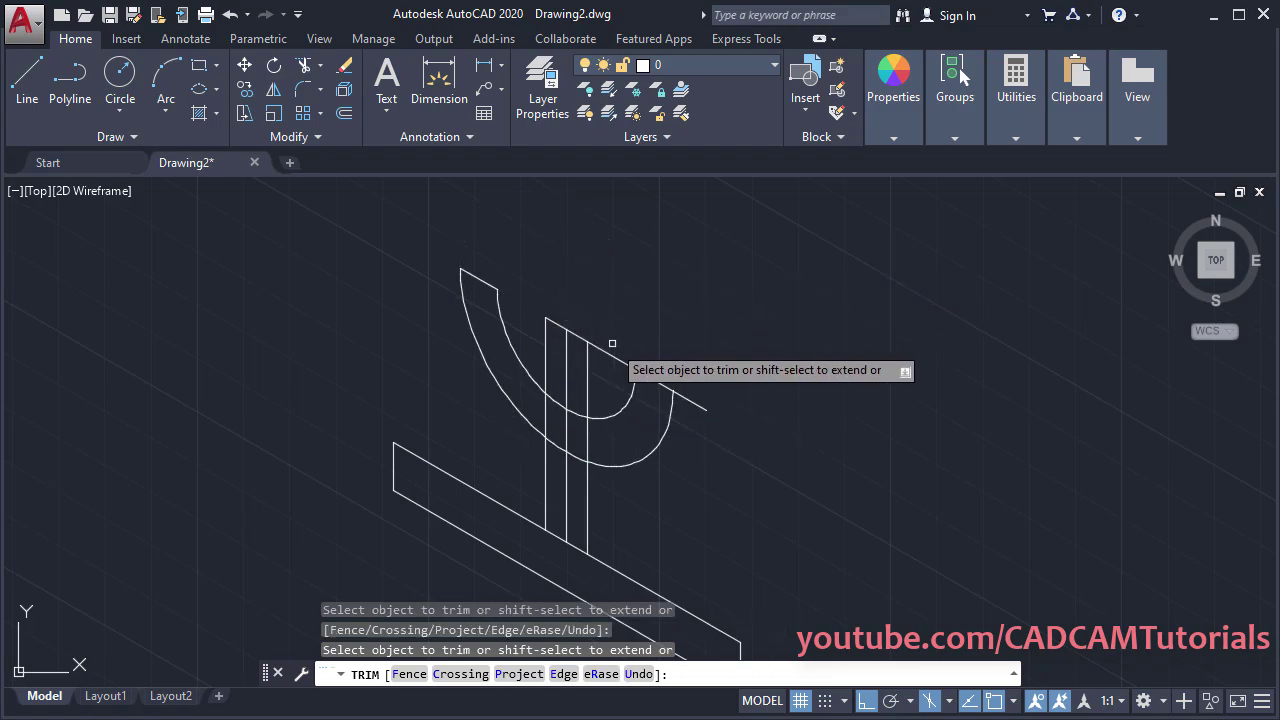
left_click(612, 350)
middle_click_drag(621, 457, 691, 418)
left_click(665, 305)
left_click(623, 191)
Trim the base's top edge, the outer arc and the surplus vertical pieces around the web so the web joins the half-ring and base.
scroll(671, 437, "up", 2)
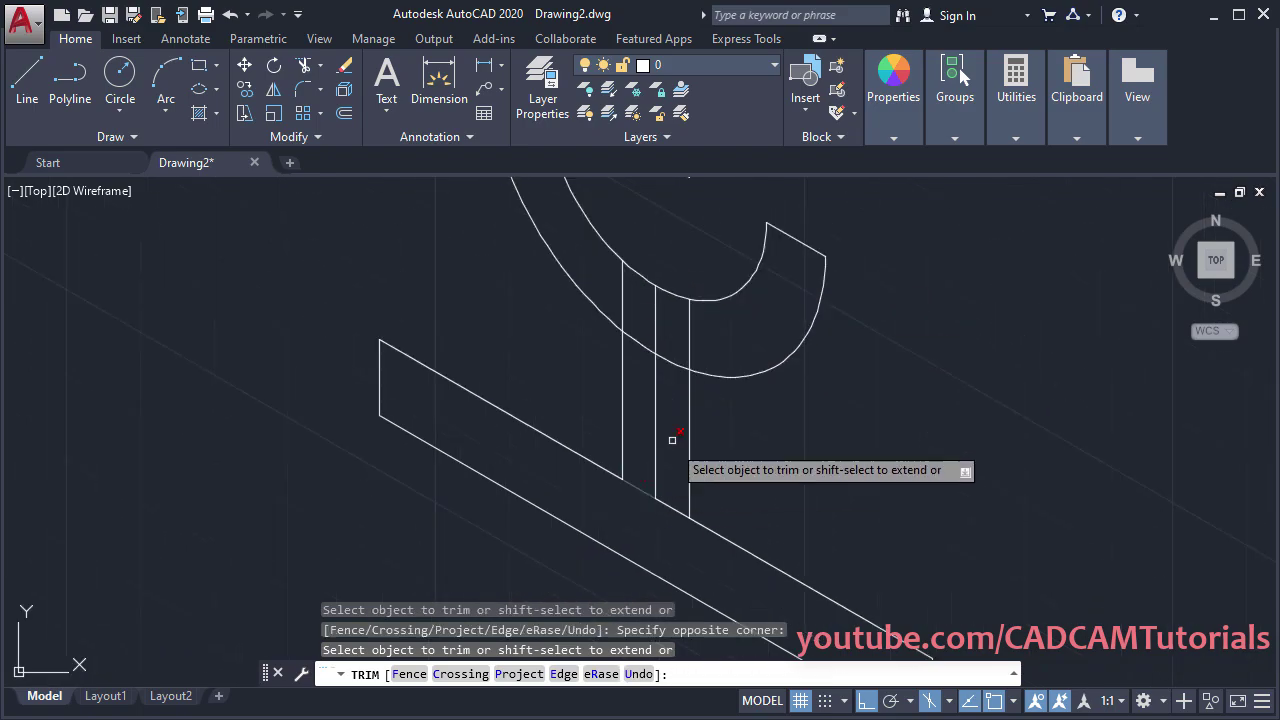
left_click(674, 519)
scroll(660, 480, "down", 2)
left_click(638, 463)
middle_click_drag(638, 463, 669, 493)
left_click(654, 406)
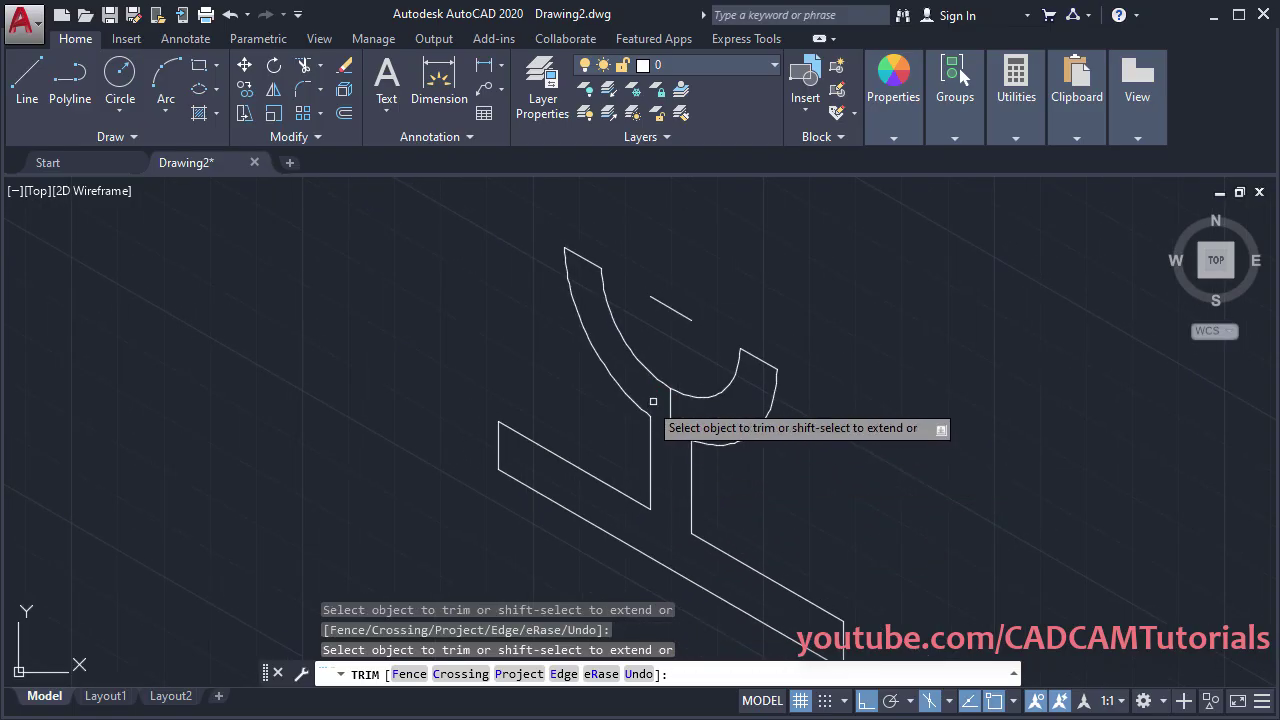
key("Return")
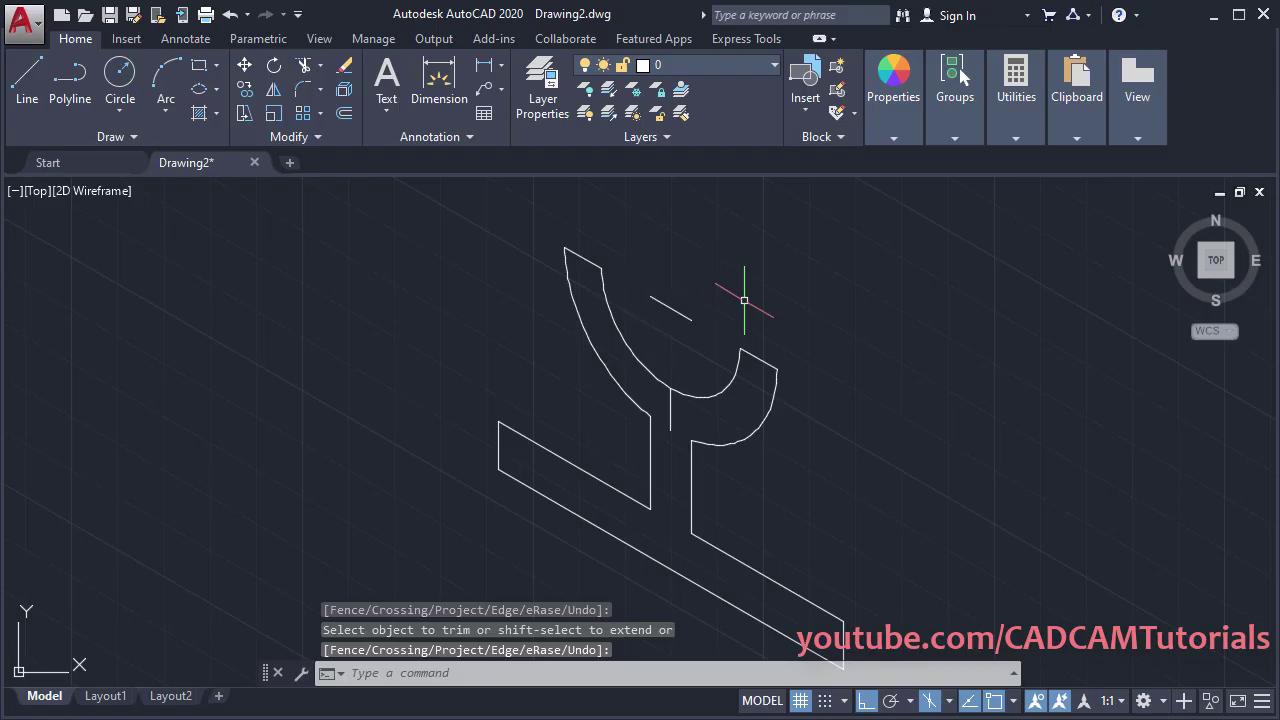
Erase the short leftover piece of the diametral line floating above the half-round support.
type("E")
key("Return")
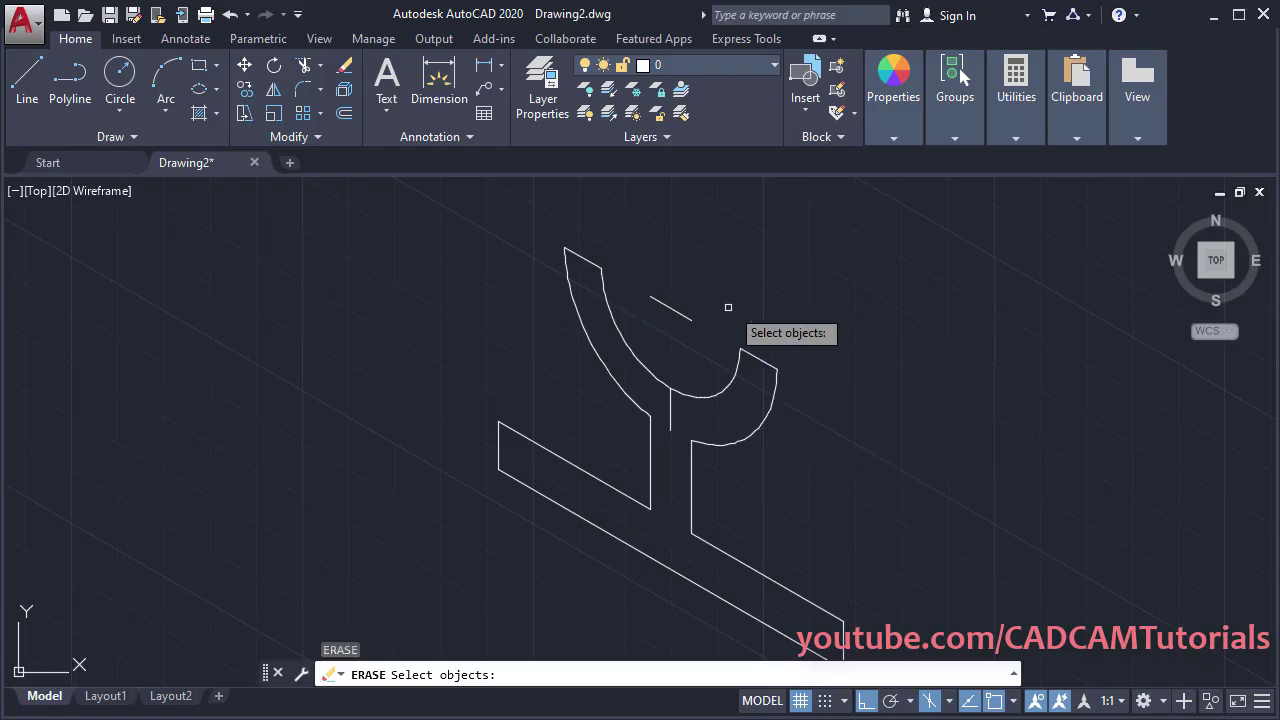
left_click(680, 316)
key("Return")
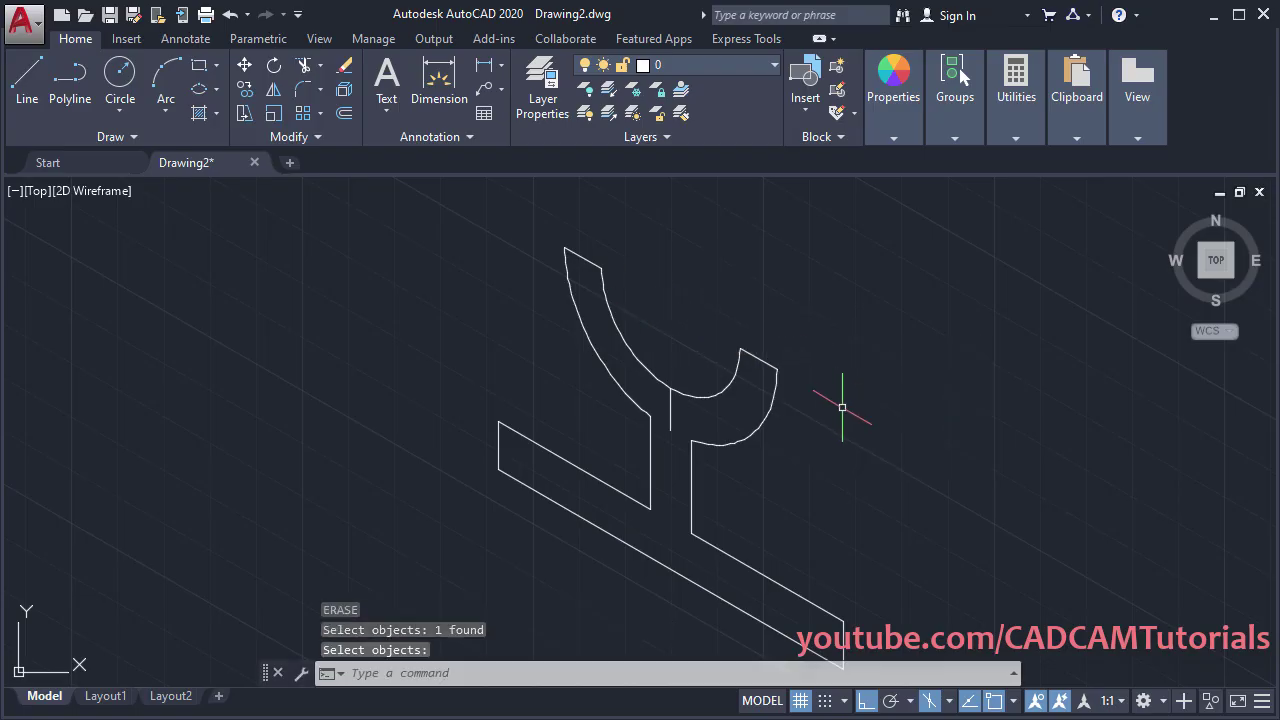
mouse_move(837, 400)
middle_mouse_down()
mouse_move(803, 426)
mouse_move(677, 406)
middle_mouse_up()
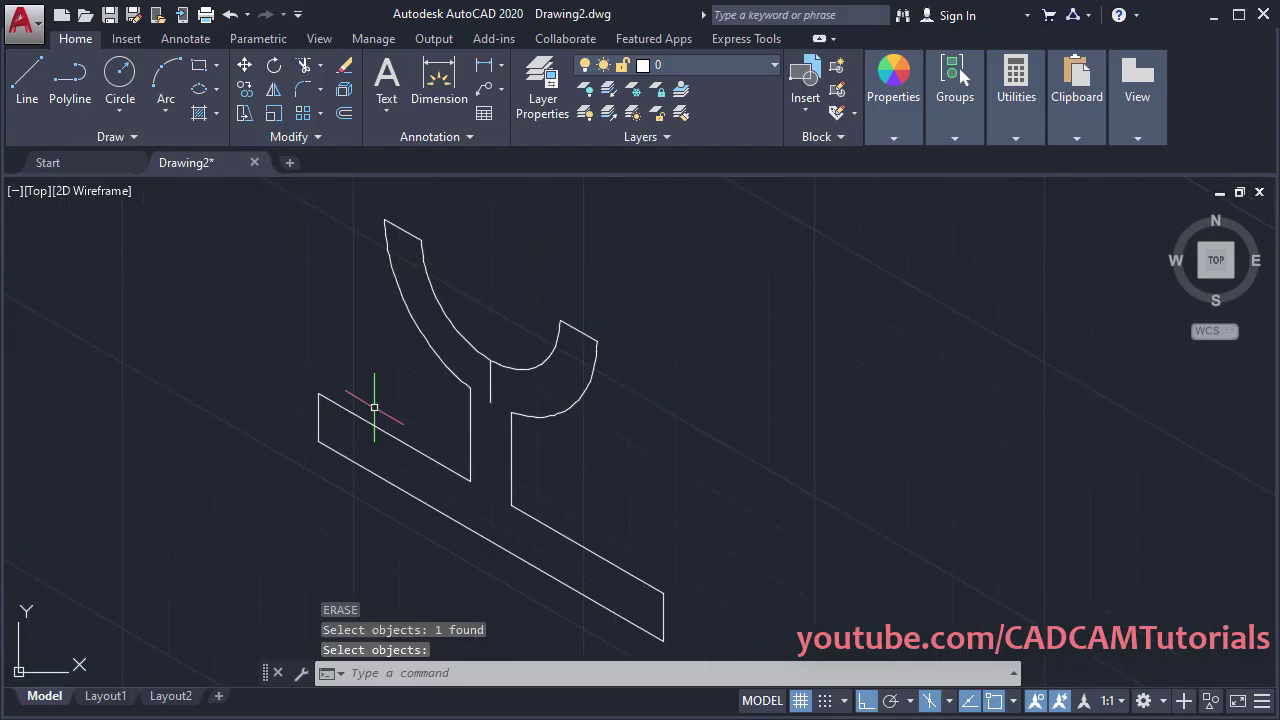
scroll(680, 414, "down", 2)
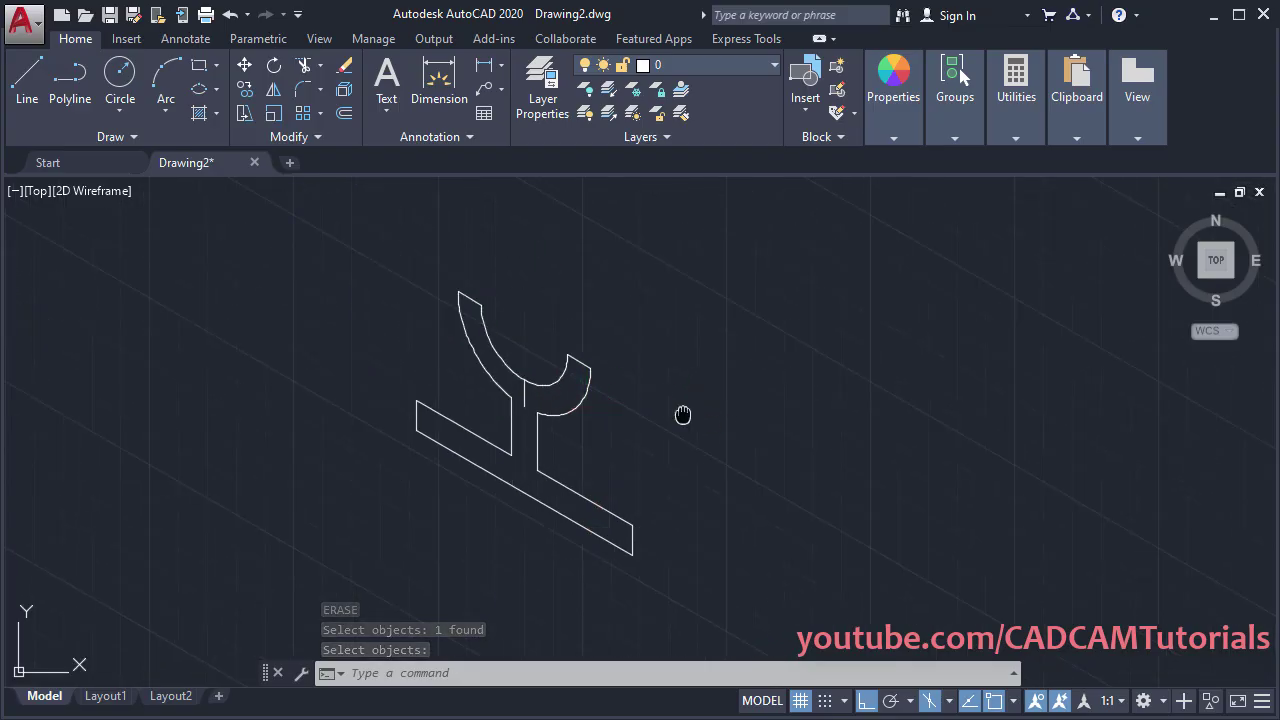
Check the depth in the reference PDF, then start copying both rim ends, the inner arc and the right-hand profile edges from the base's upper-right corner.
key("alt+Tab")
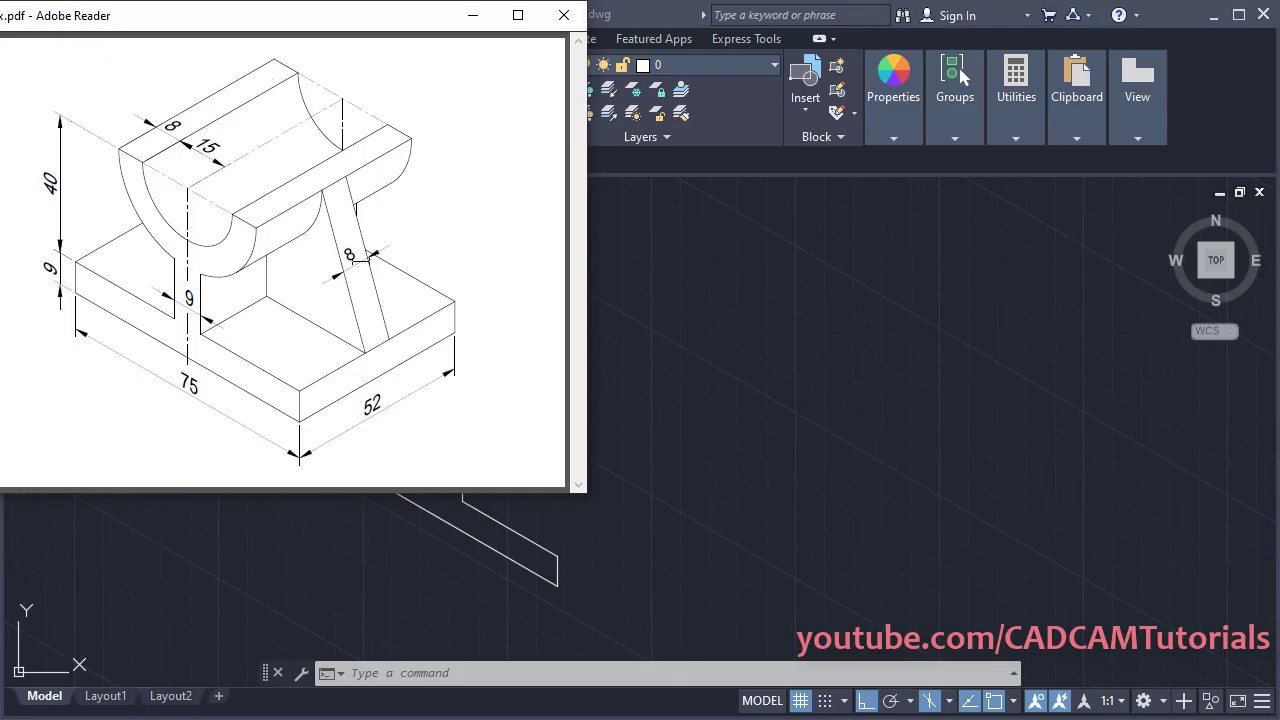
left_click(670, 506)
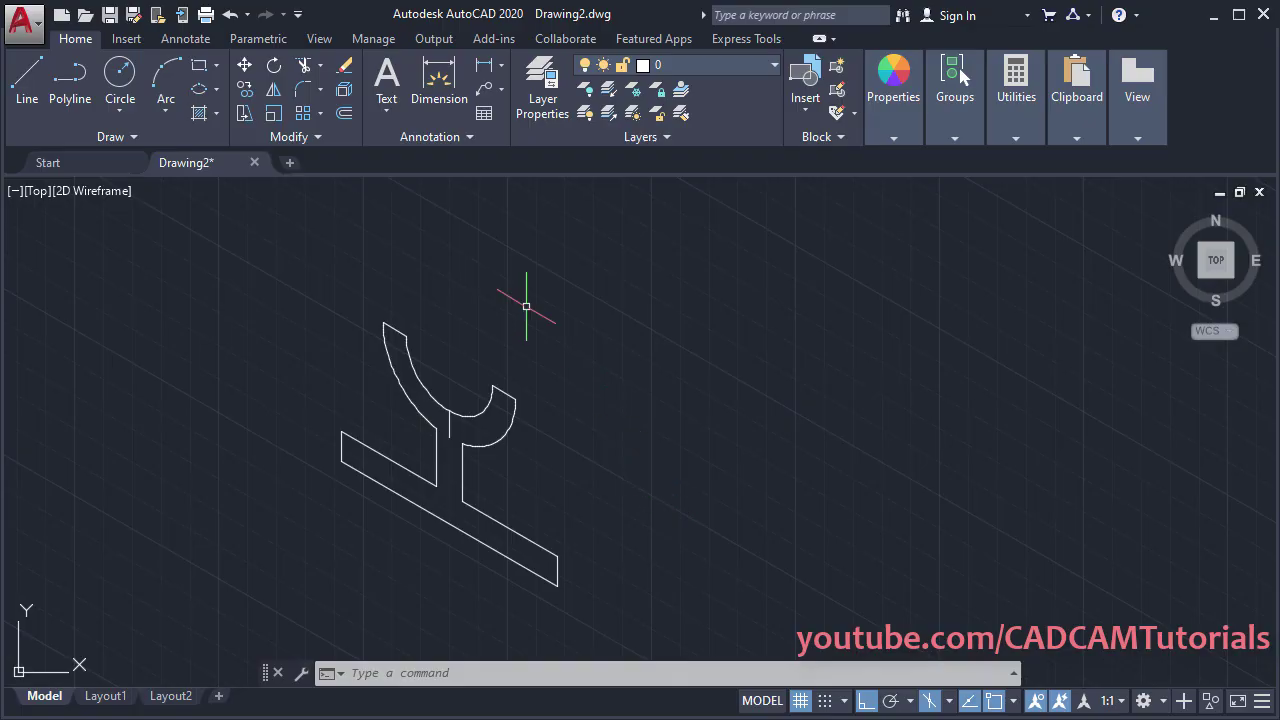
left_click(252, 91)
left_click(457, 294)
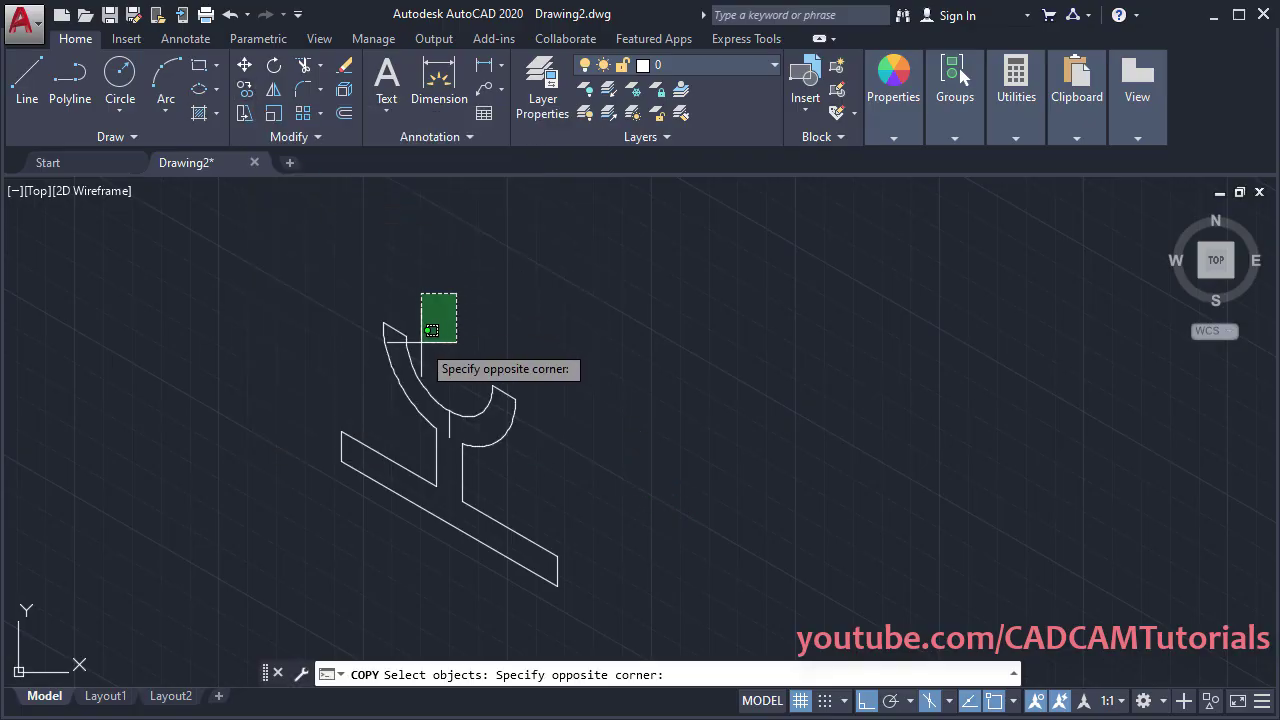
left_click(411, 340)
left_click(545, 379)
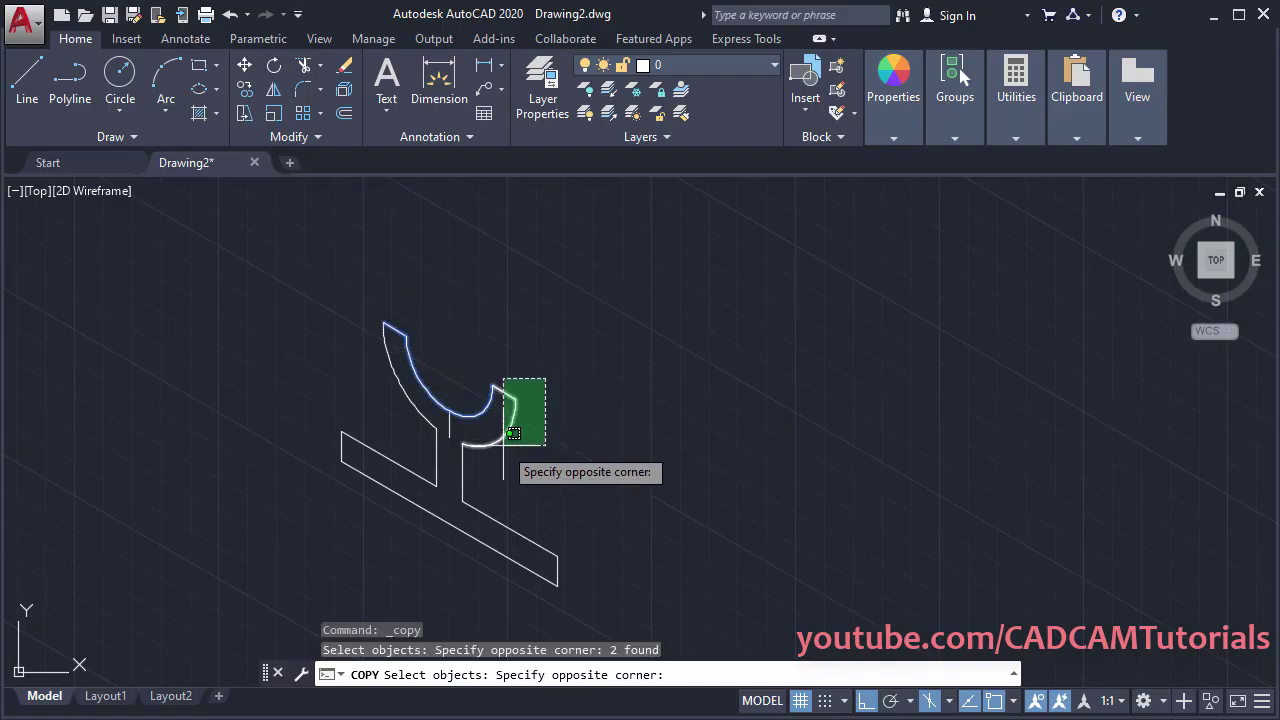
left_click(501, 486)
left_click(501, 486)
left_click(455, 515)
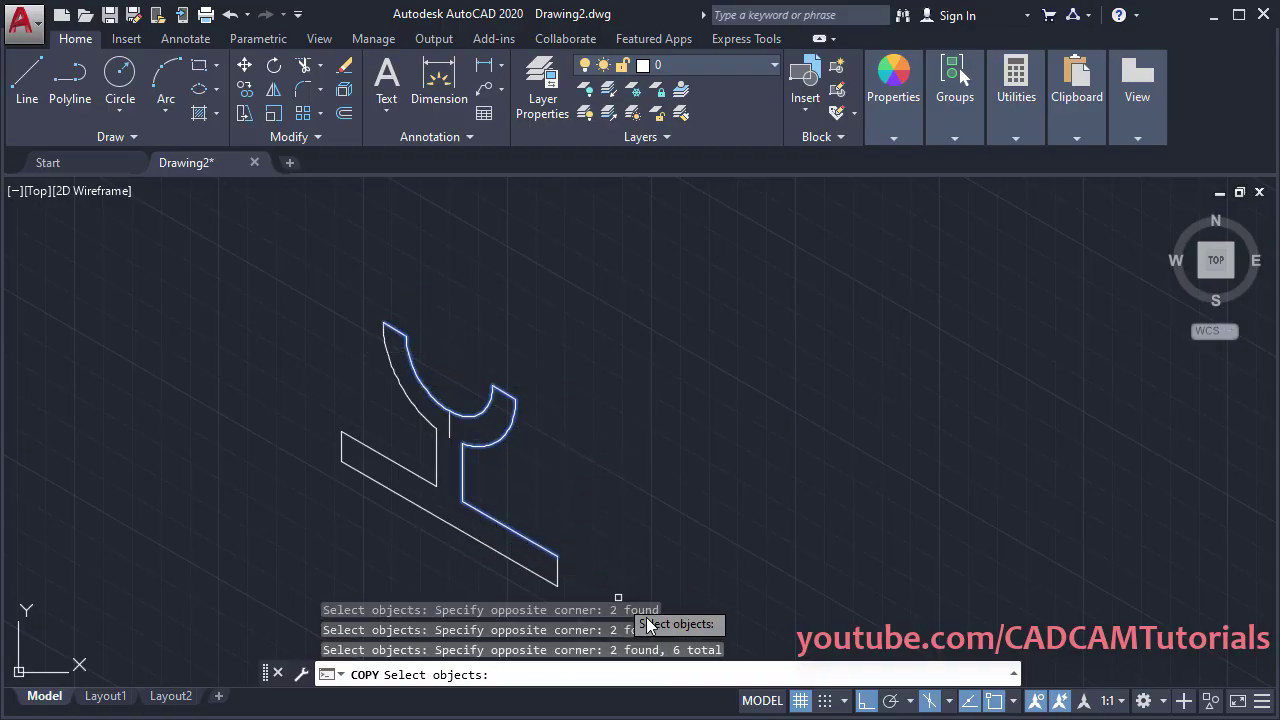
left_click(558, 570)
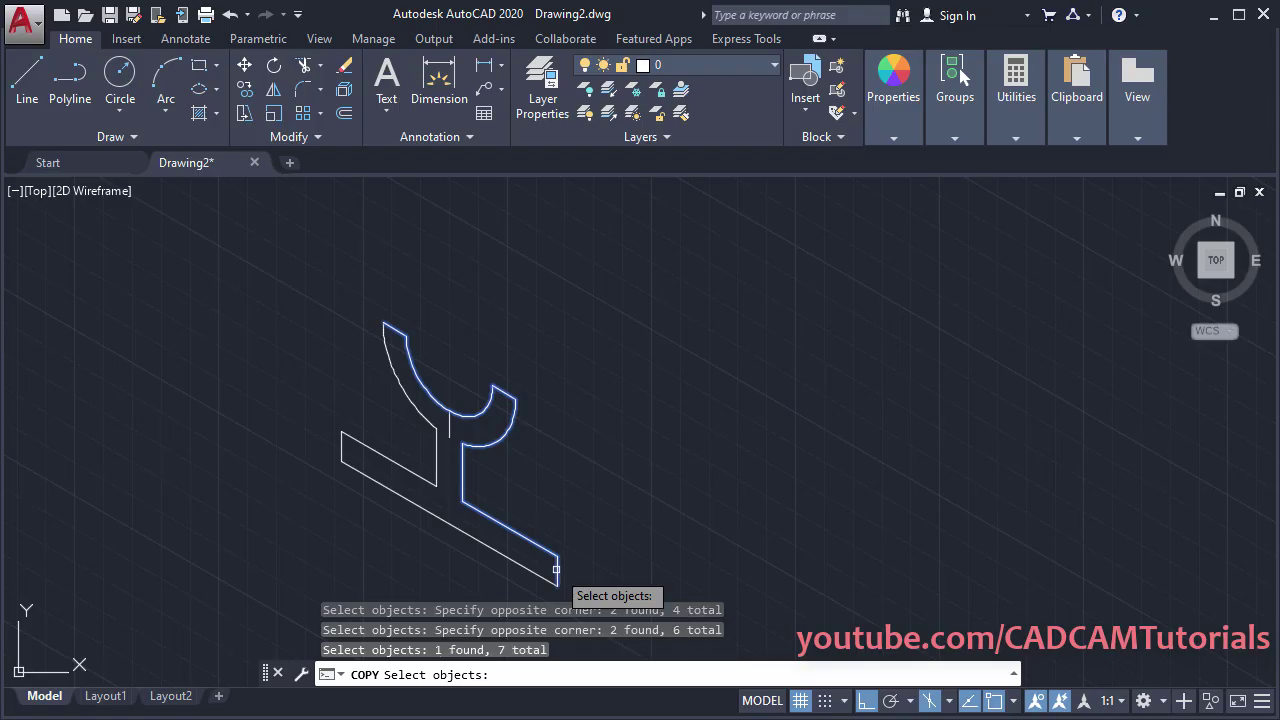
key("Return")
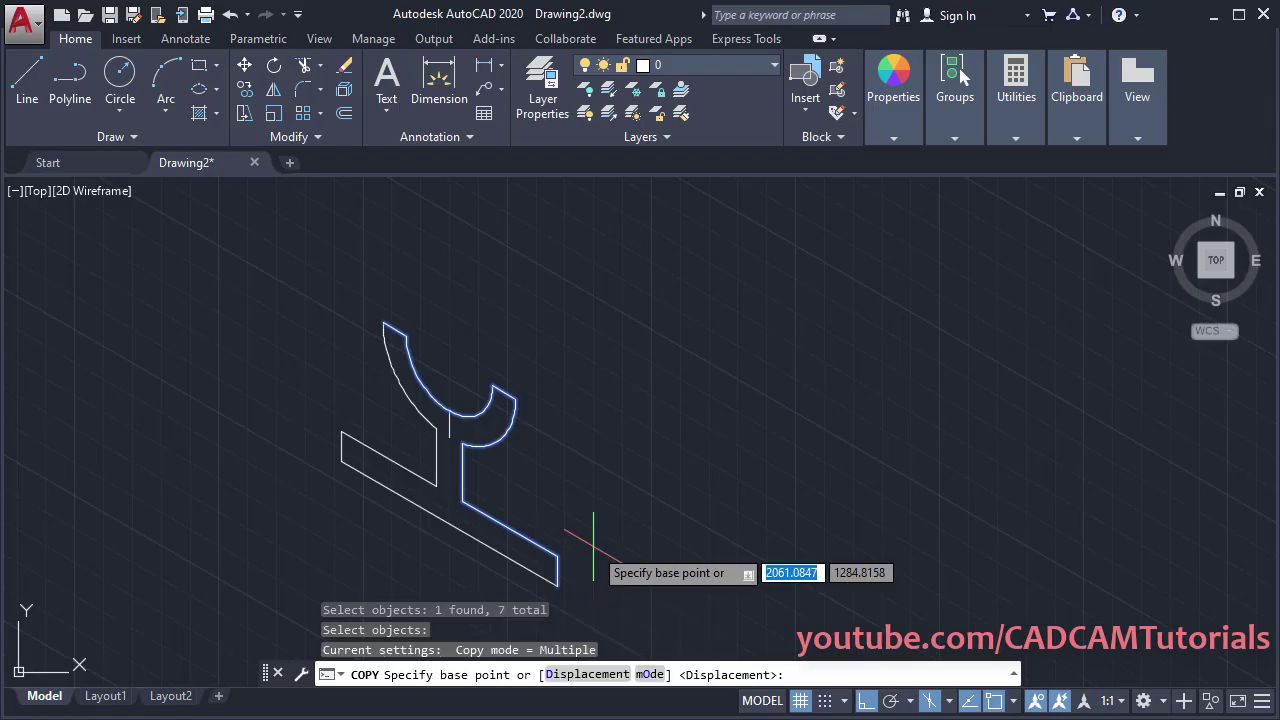
left_click(557, 556)
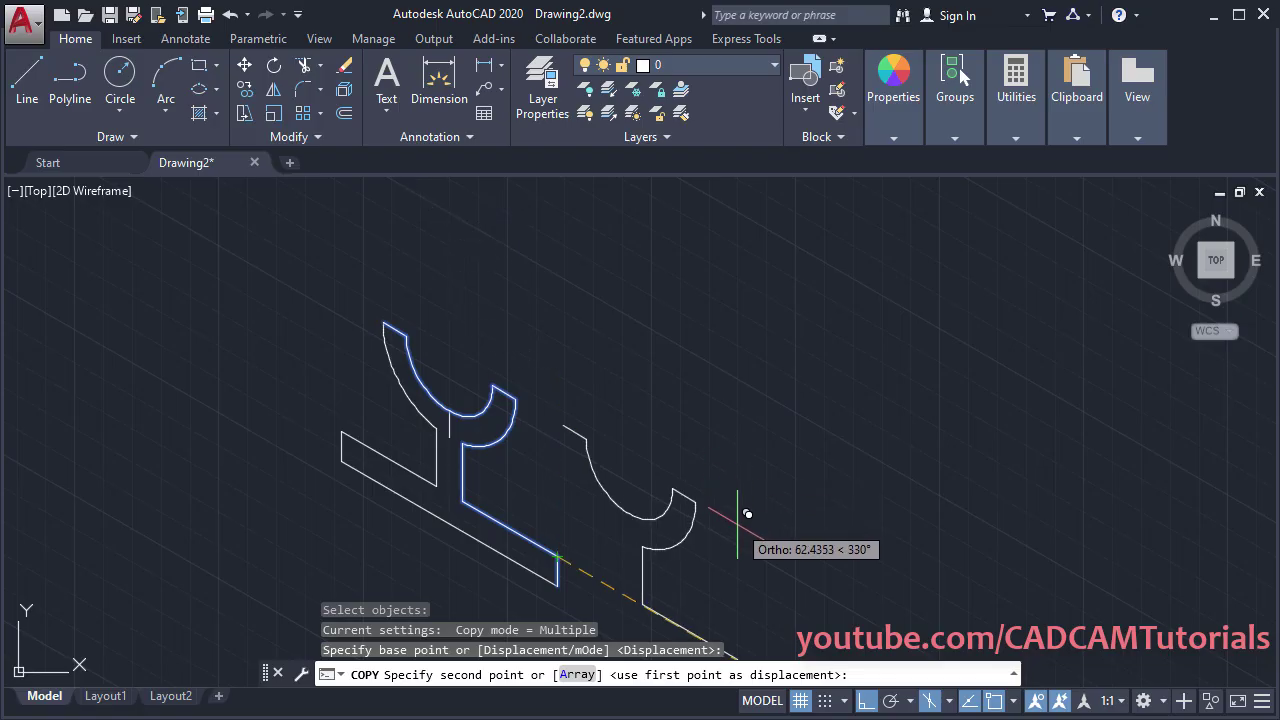
Cycle through the isoplanes during the copy and set the active one to isoplane Right.
key("F5")
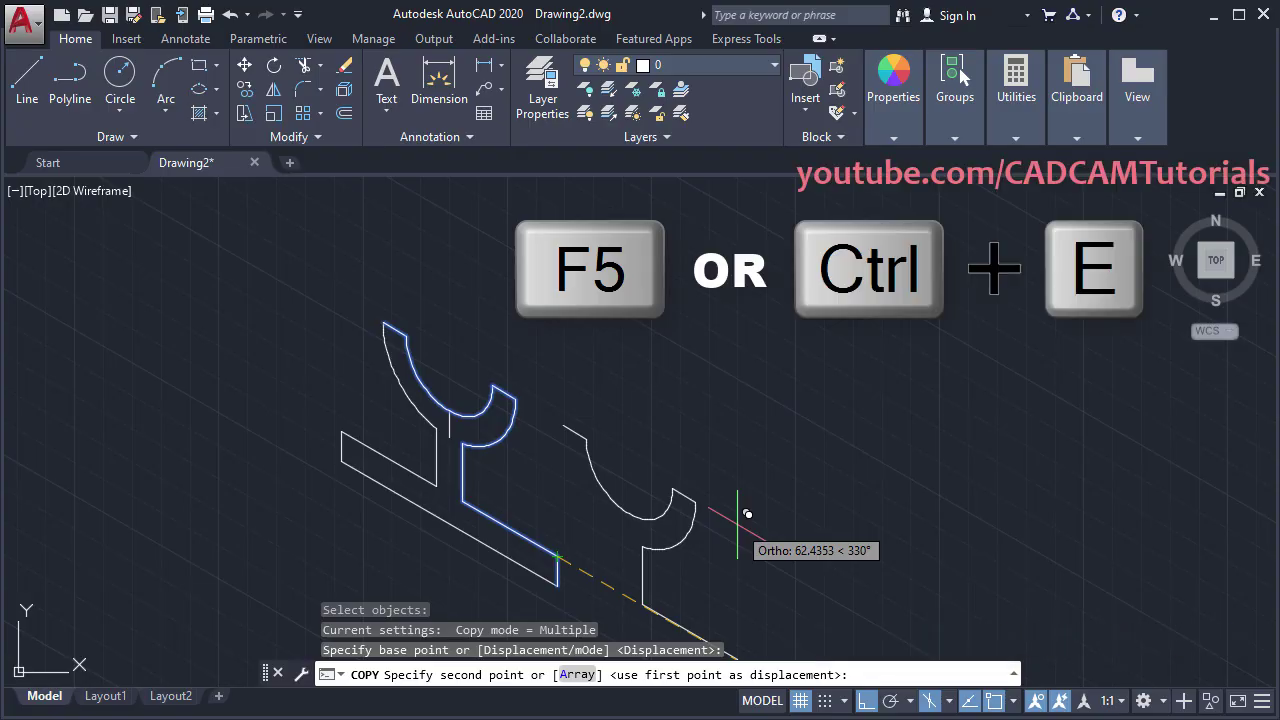
key("F5")
key("F5")
key("F5")
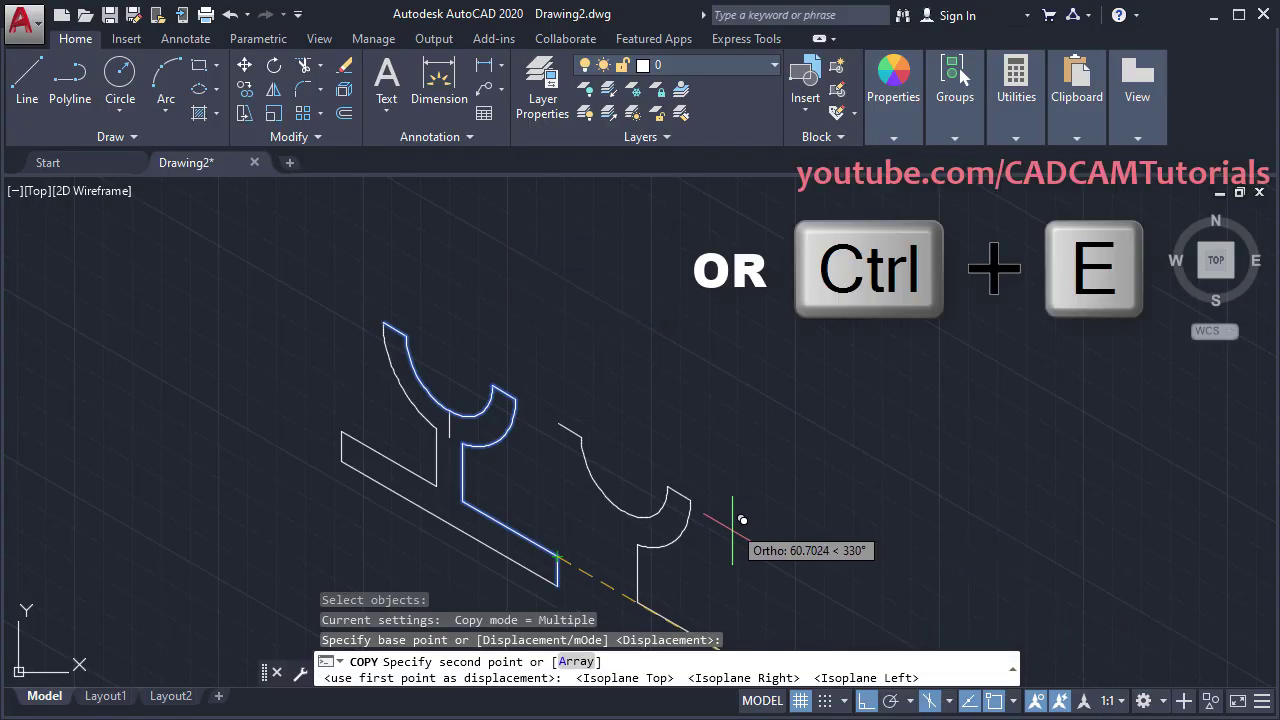
left_click(950, 702)
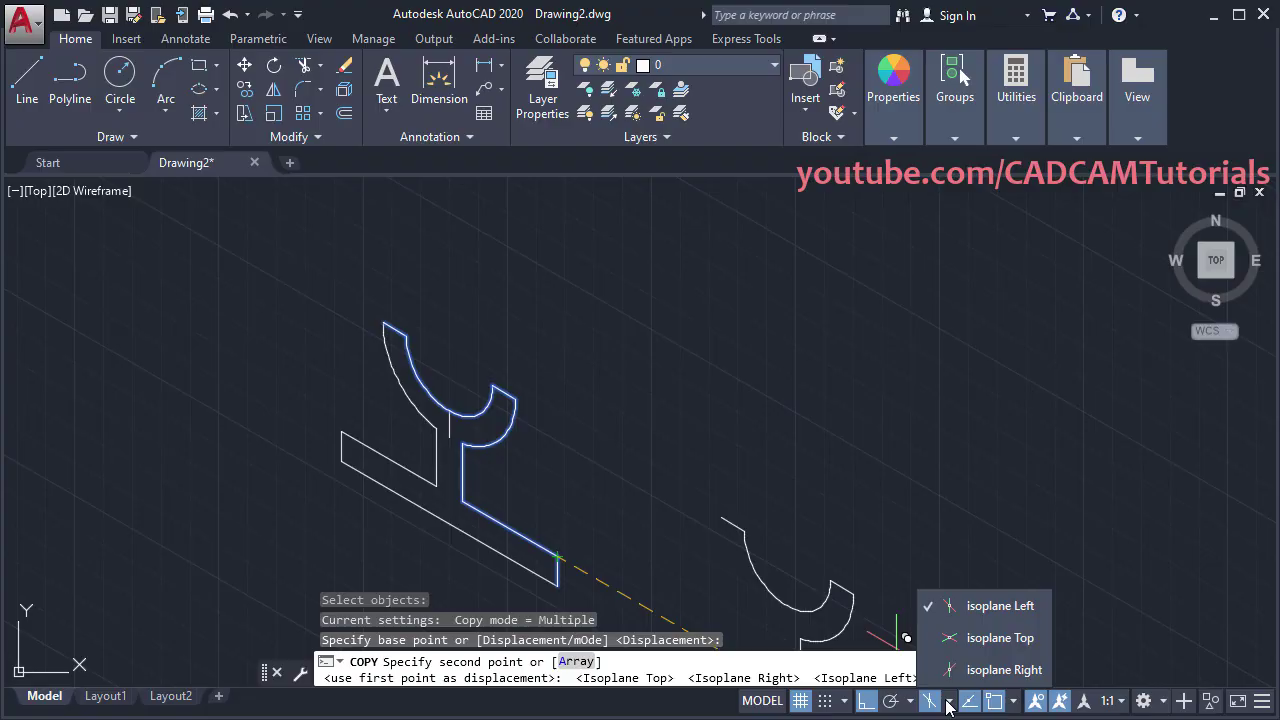
left_click(998, 672)
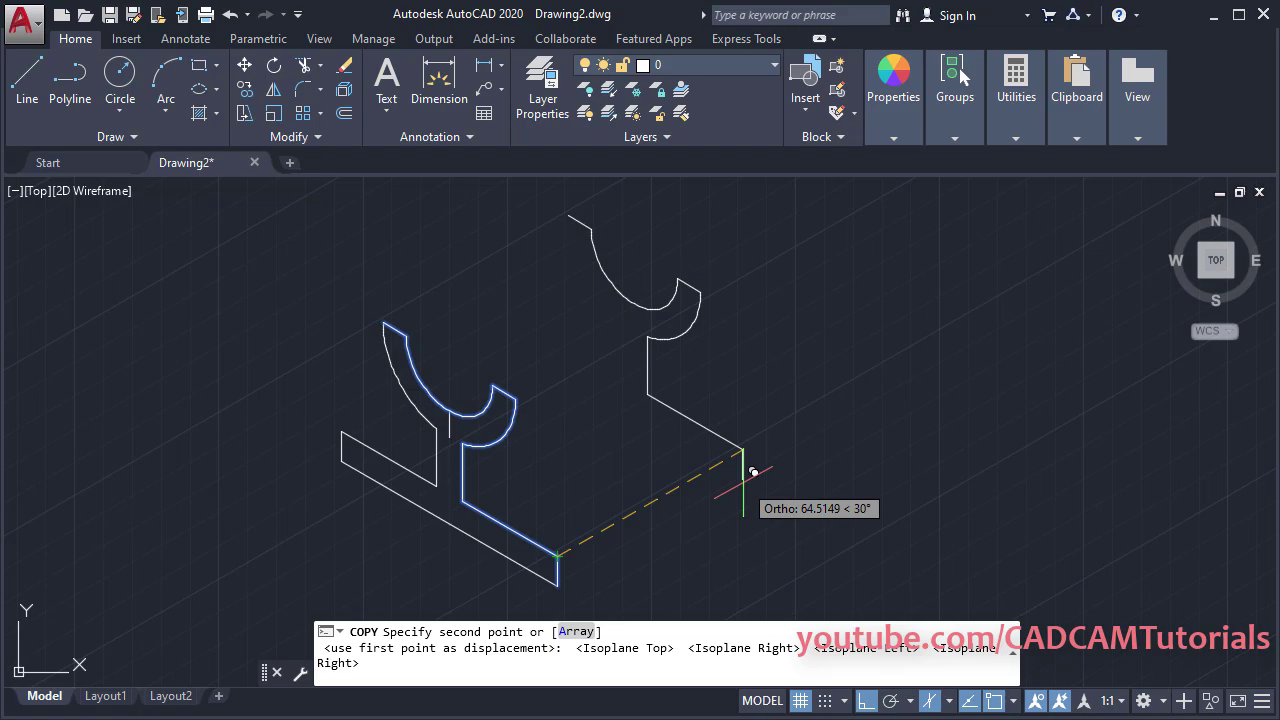
type("54")
key("Return")
type("u")
key("Return")
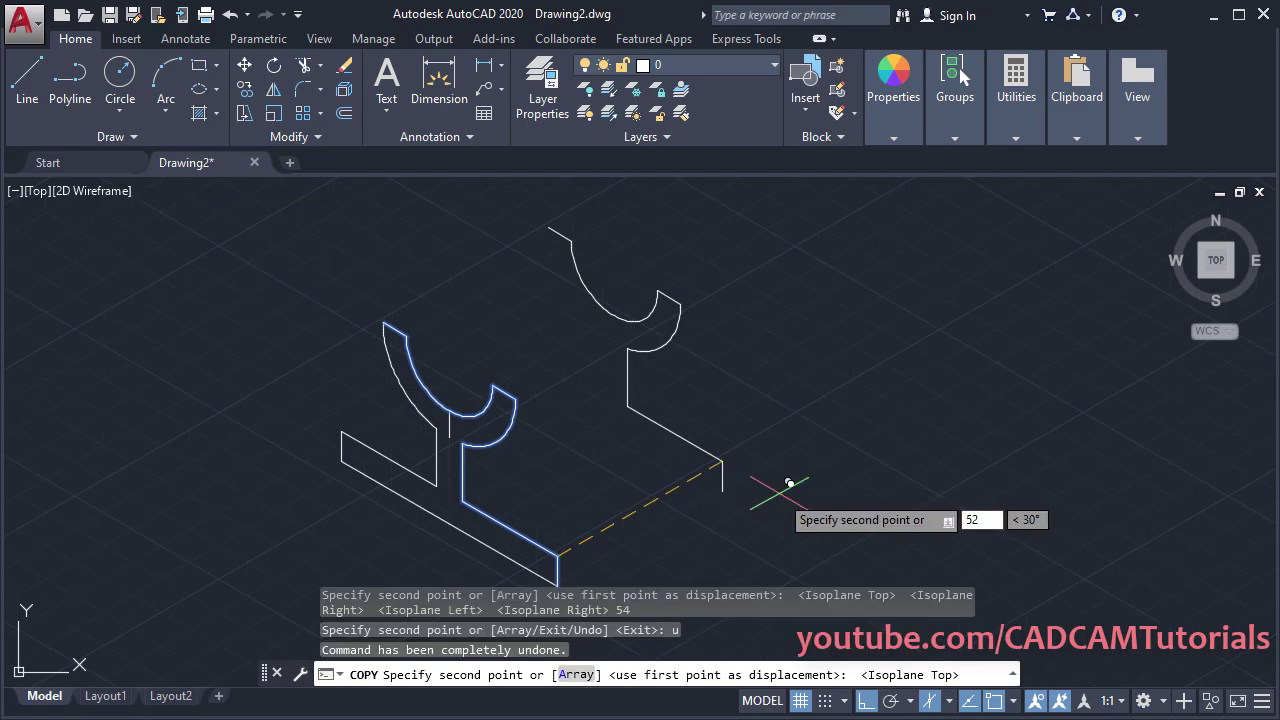
Place the copied profile edges 52 mm along the 30° isometric direction and finish copying.
type("52")
key("Return")
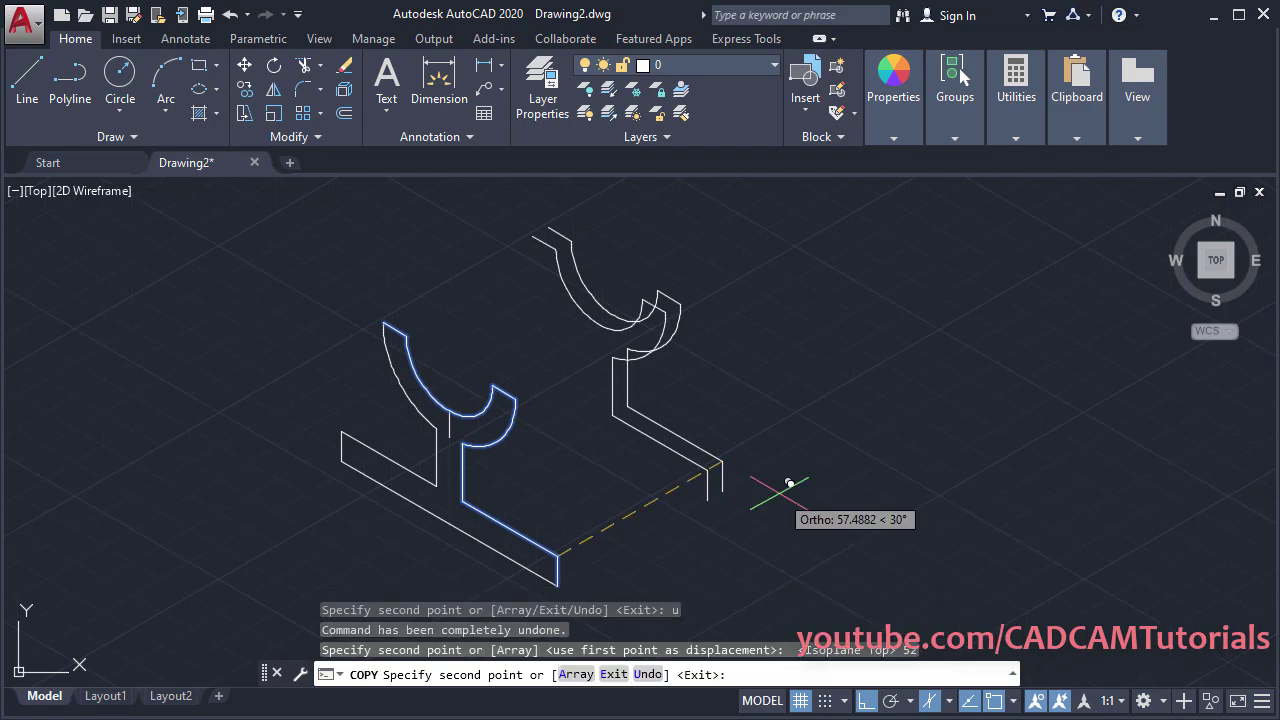
key("Return")
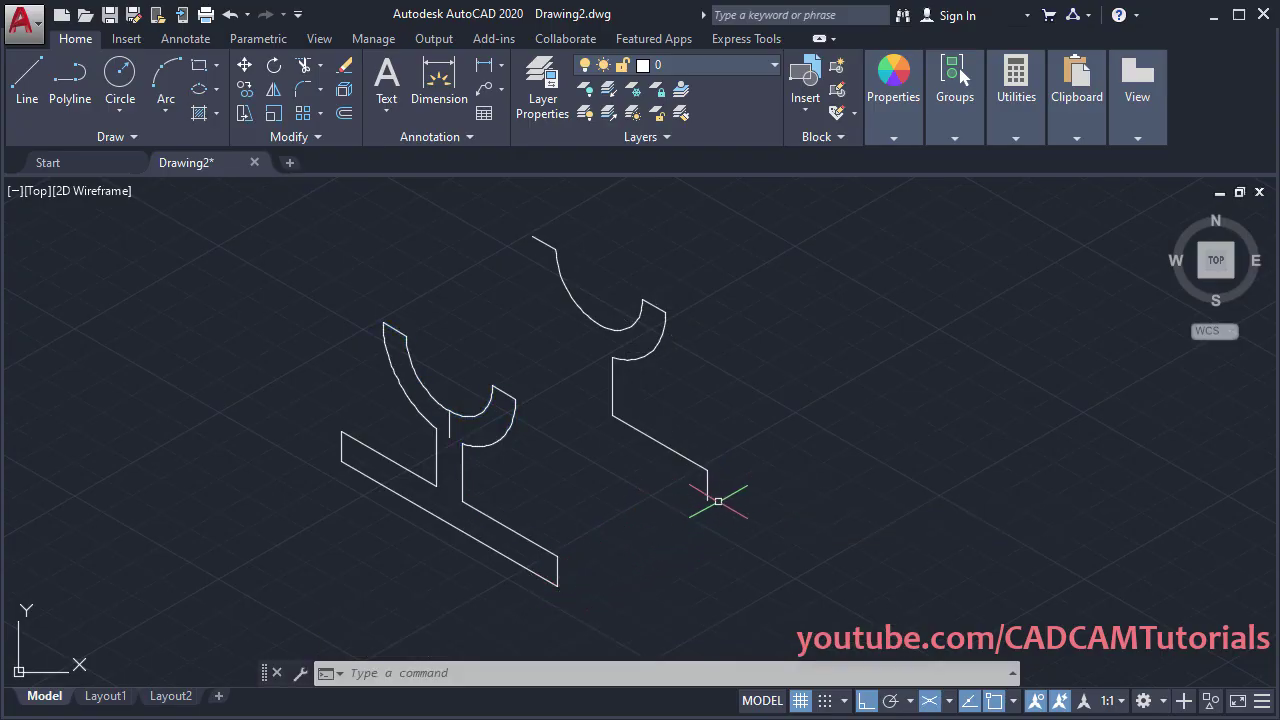
Draw a line joining the lower-right corner of the front base face to the matching corner of the rear copy.
type("l")
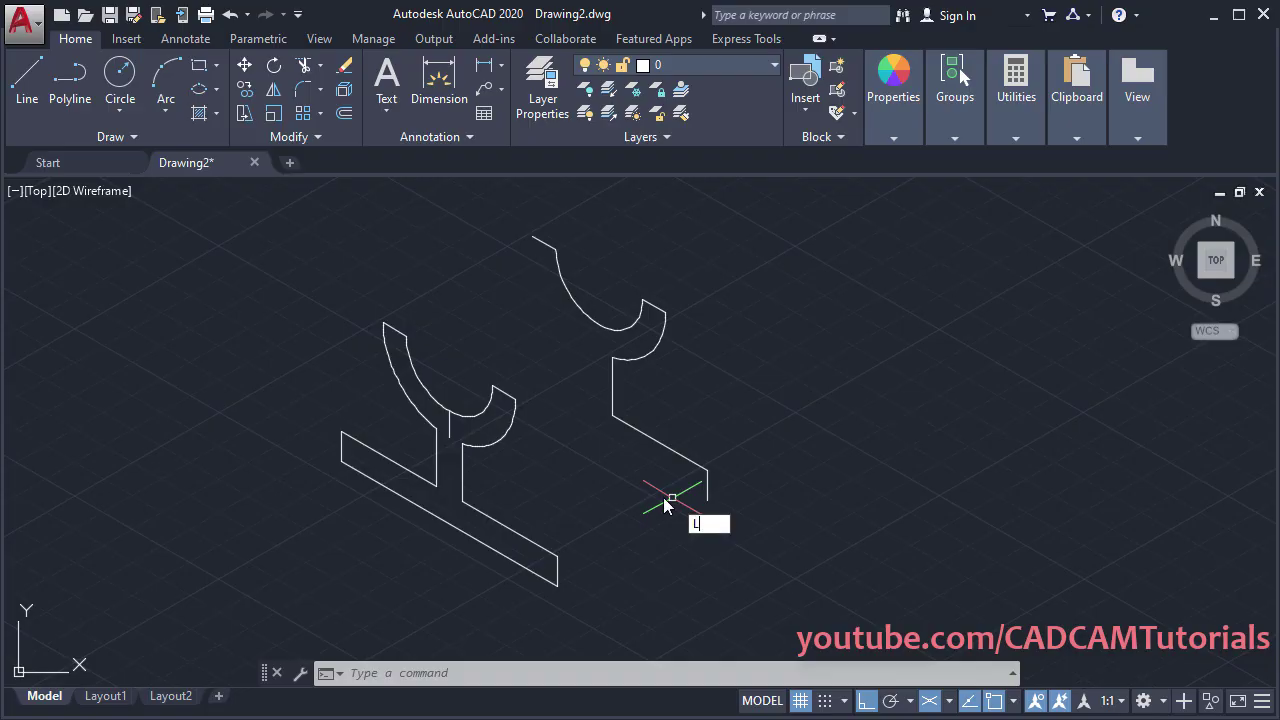
key("Return")
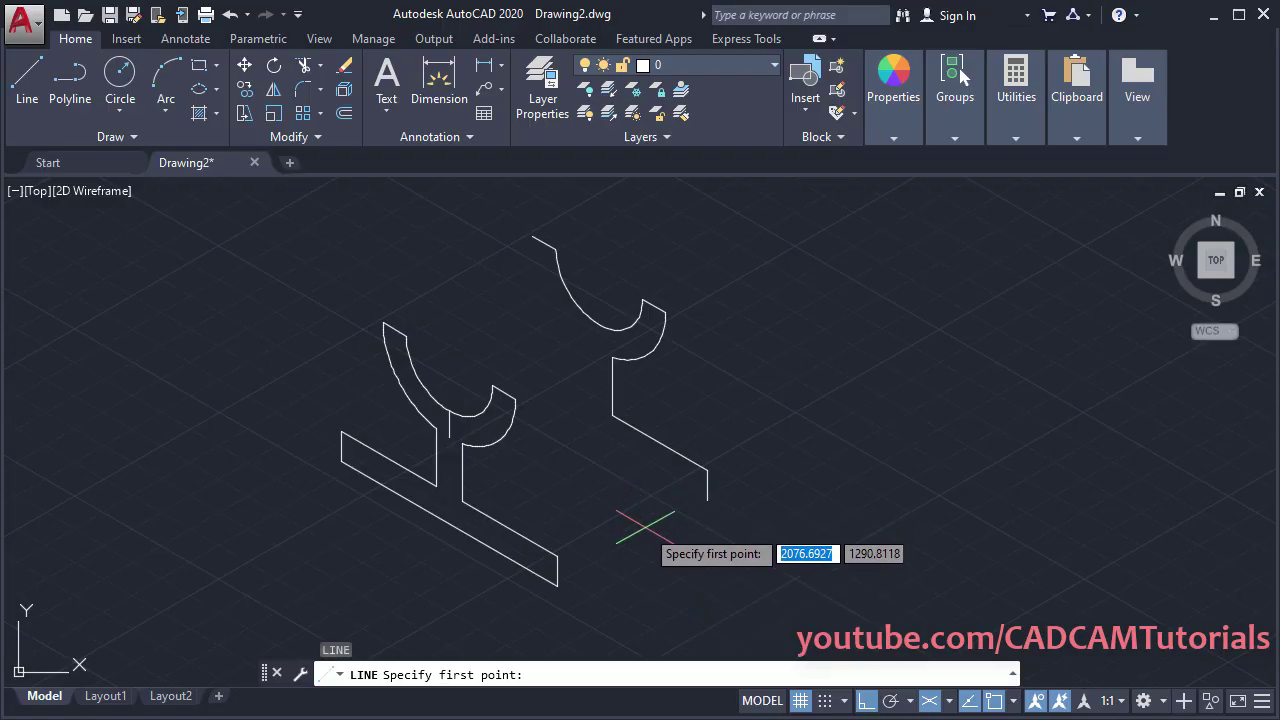
left_click(557, 586)
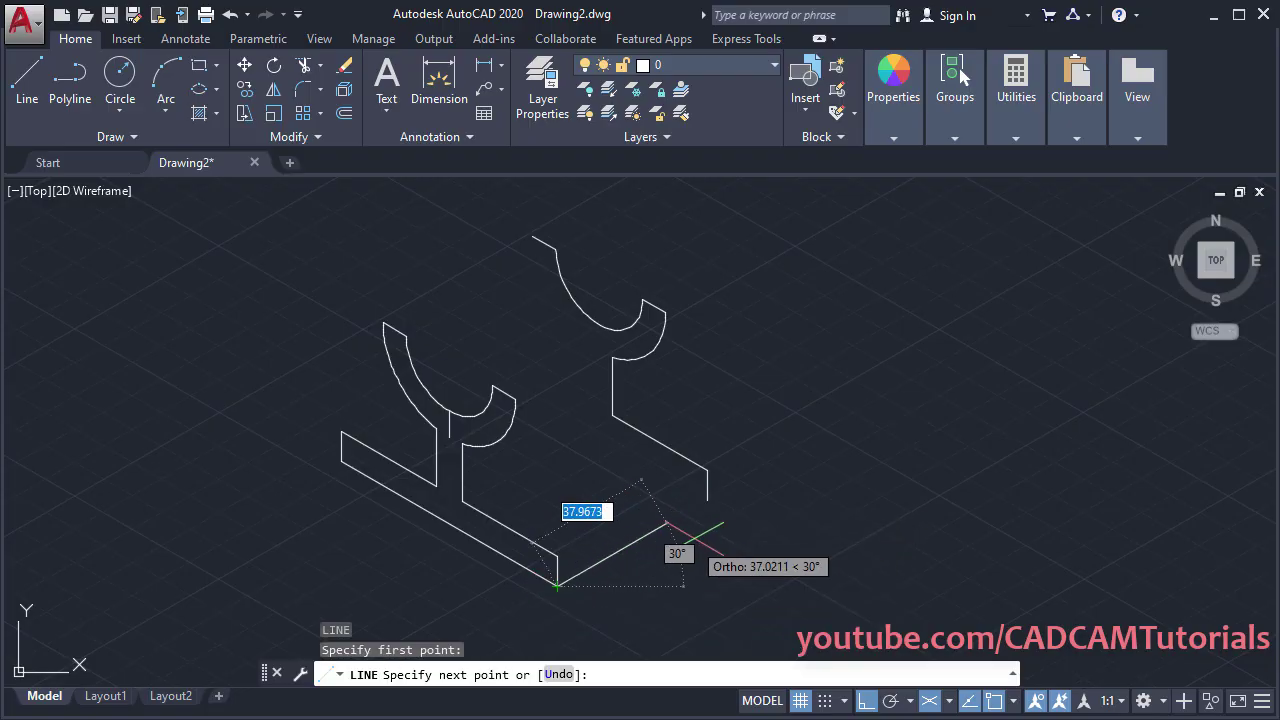
left_click(708, 500)
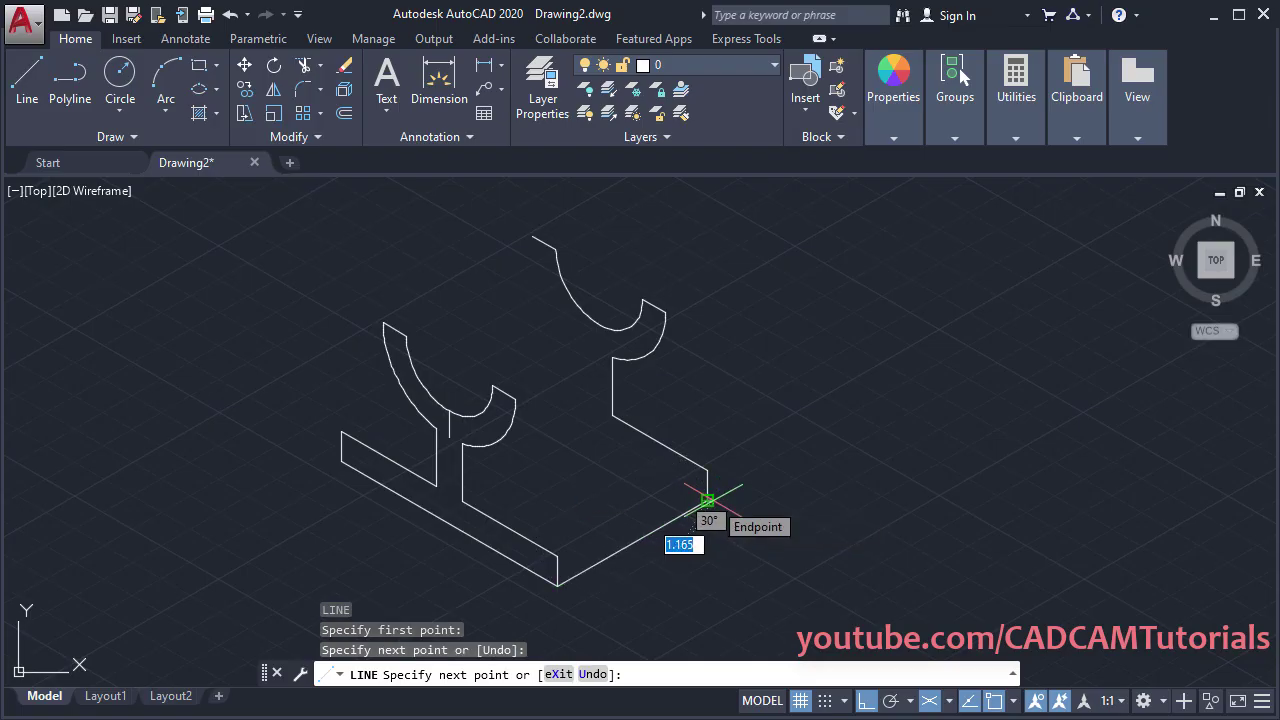
key("Return")
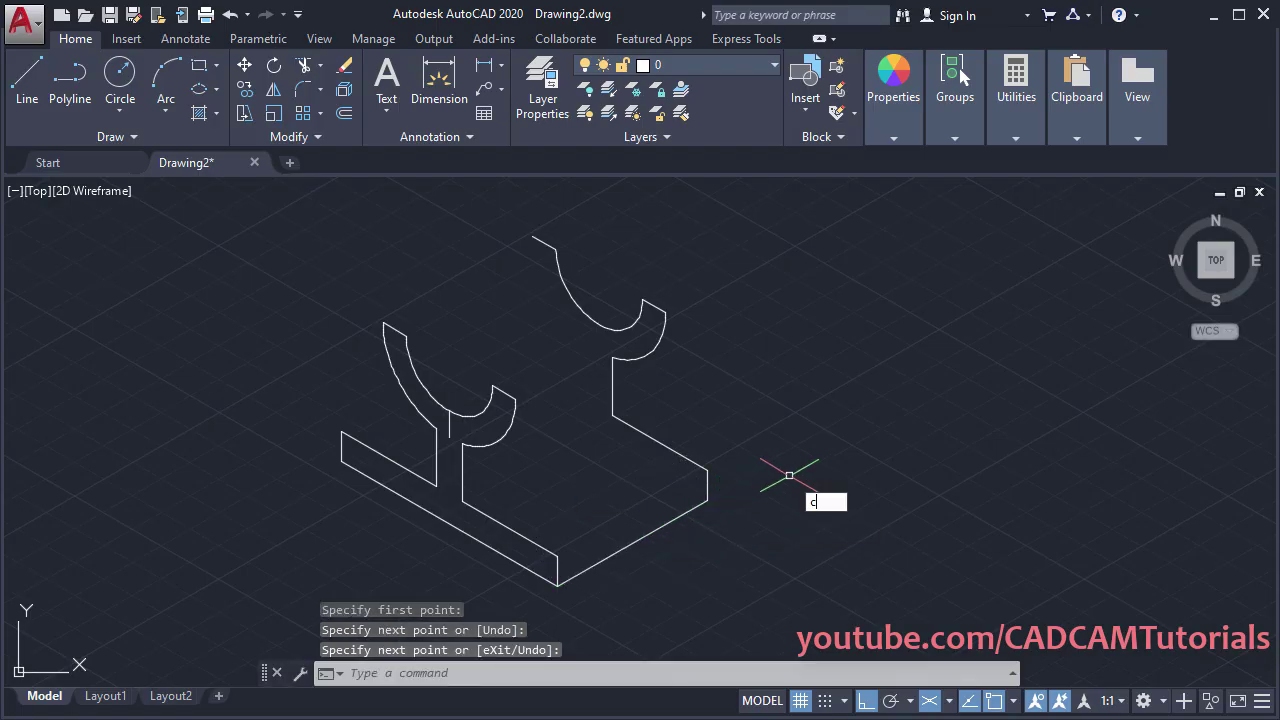
Copy the base's bottom depth edge from the lower front corner to its upper corner, the web-base corner, both right rim corners and the left rim's inner corner.
key("Return")
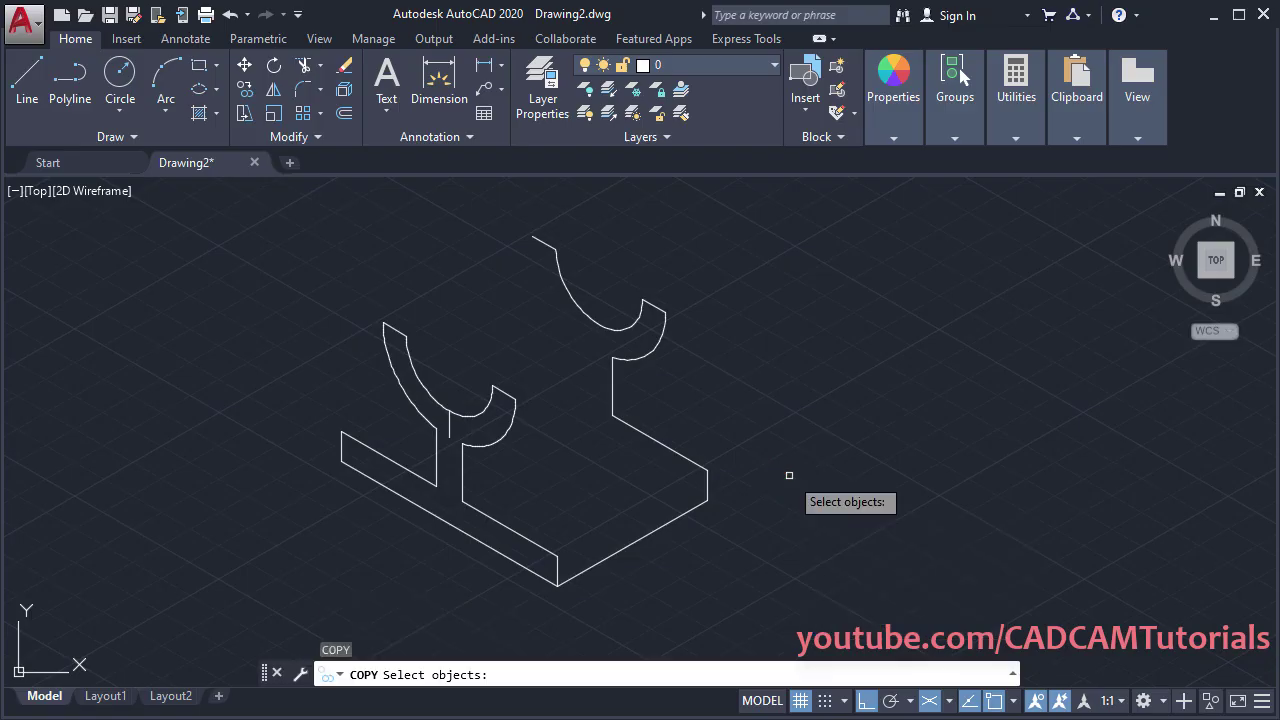
left_click(618, 551)
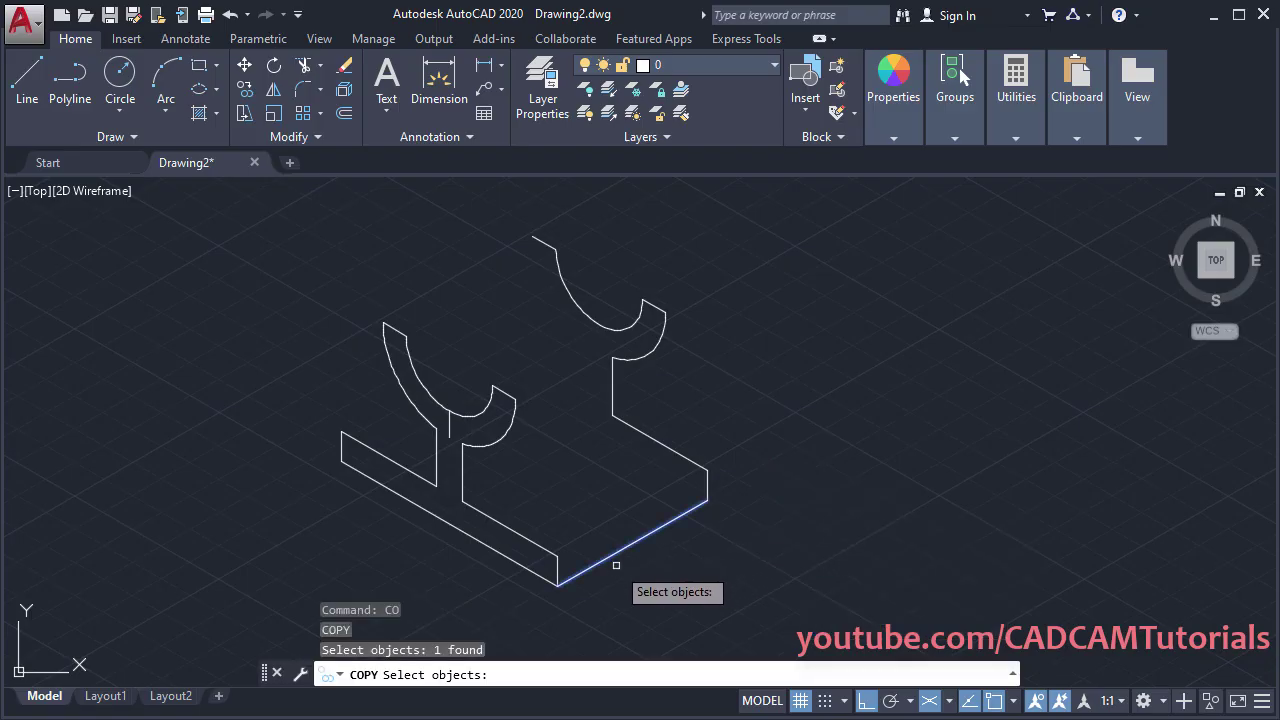
key("Return")
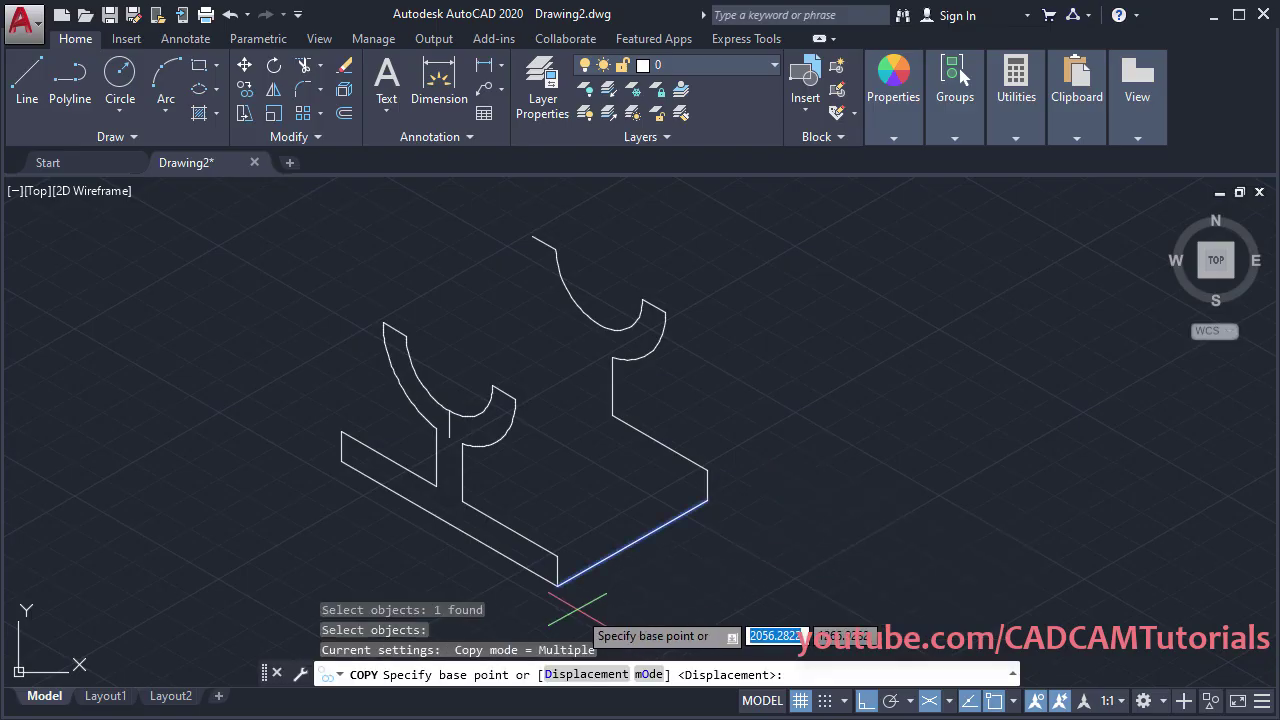
left_click(557, 585)
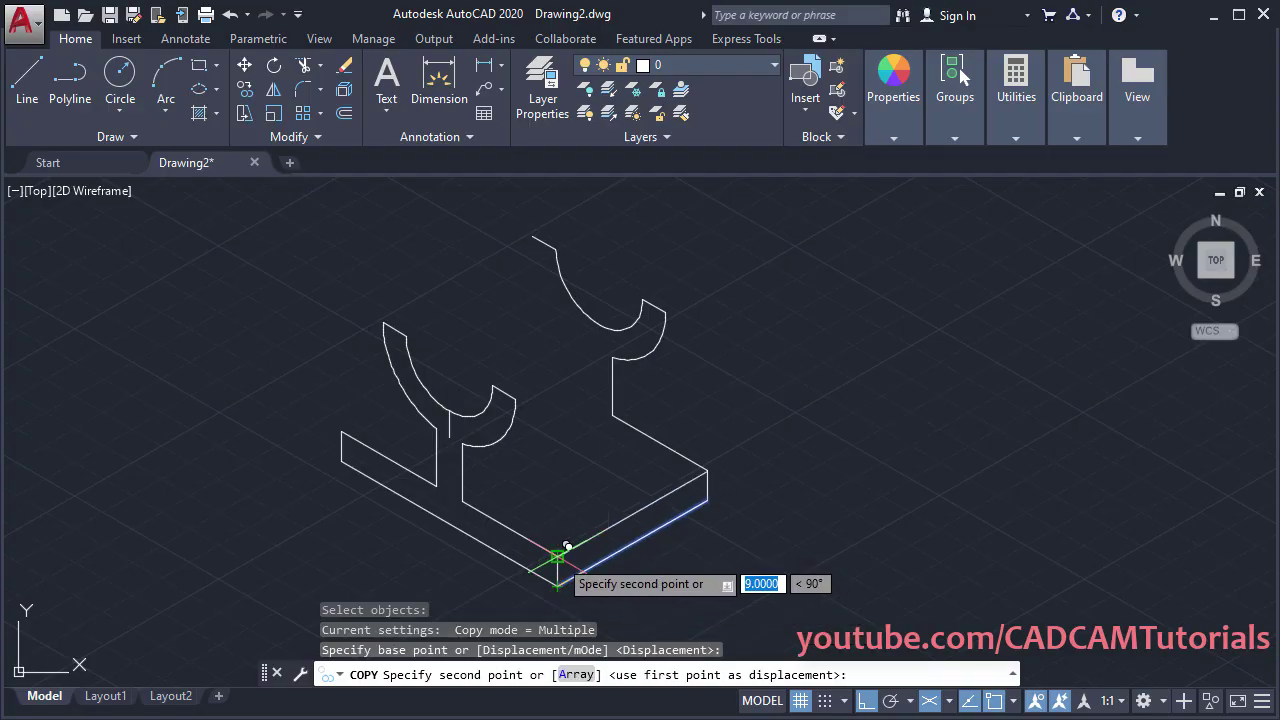
left_click(557, 556)
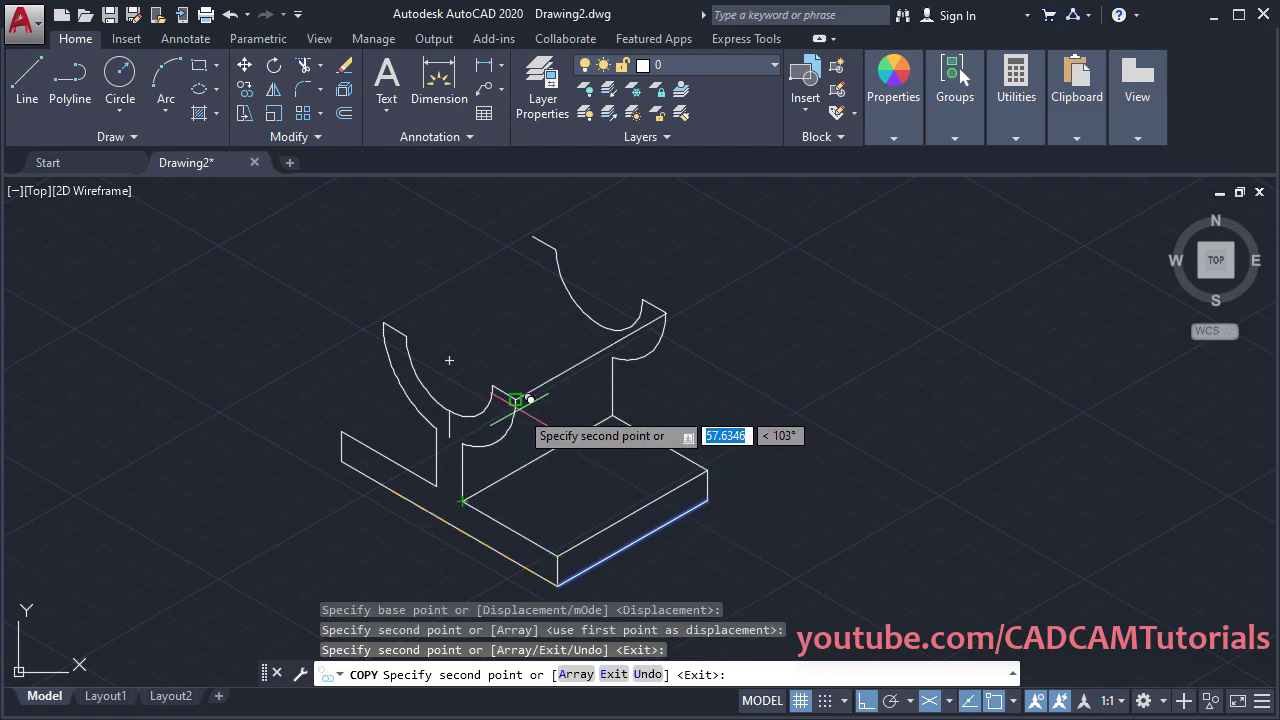
left_click(513, 377)
left_click(494, 380)
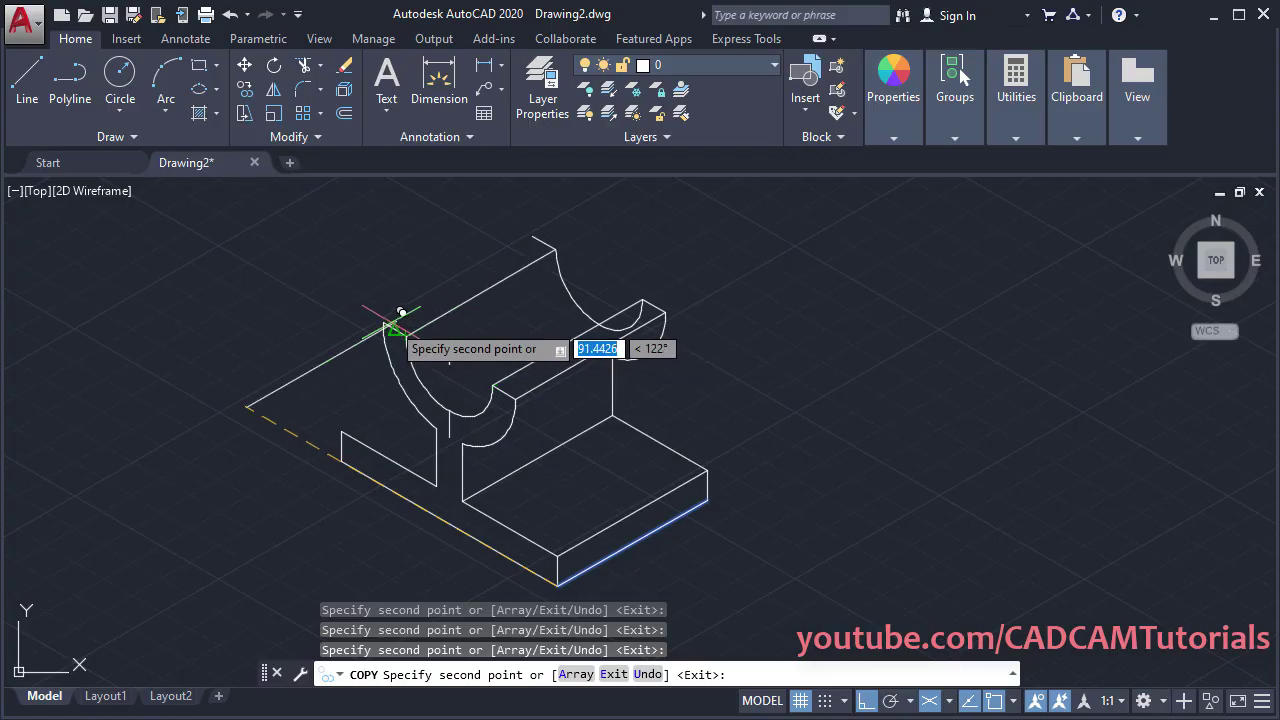
With ortho turned off, place further copies of the depth edge at the left rim's outer corner and tangent to the right outer arc.
left_click(866, 703)
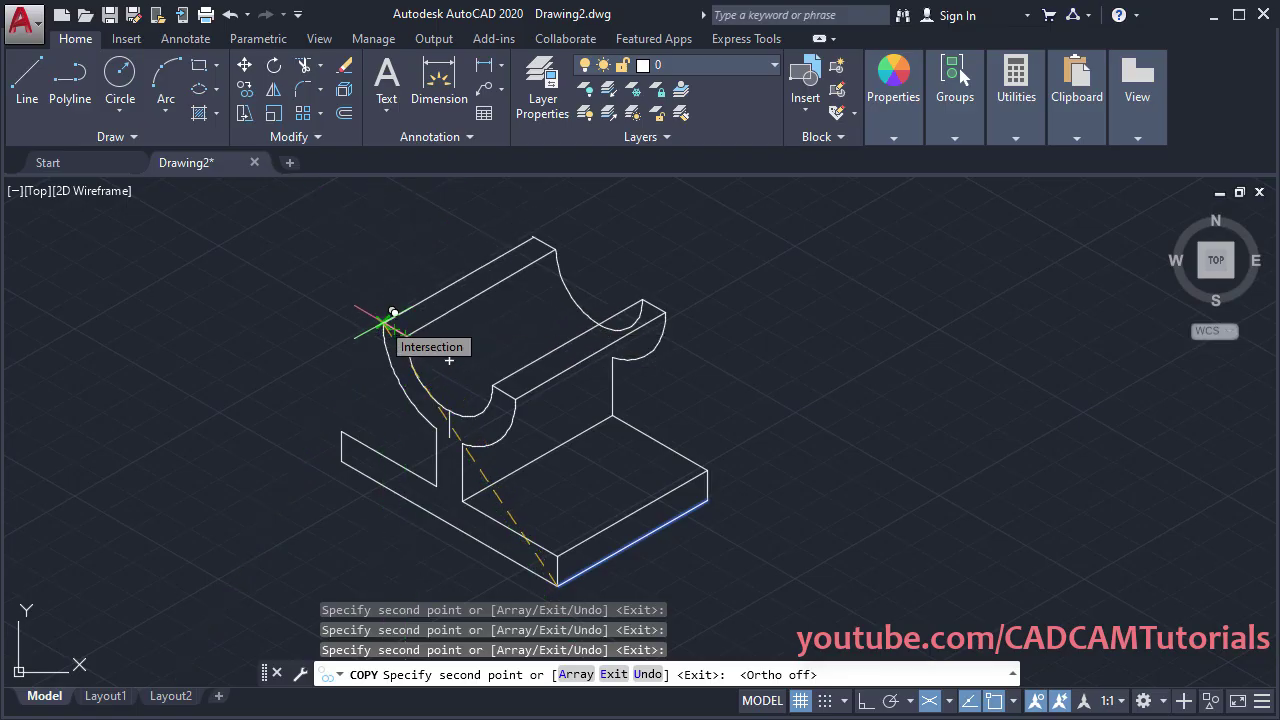
left_click(392, 313)
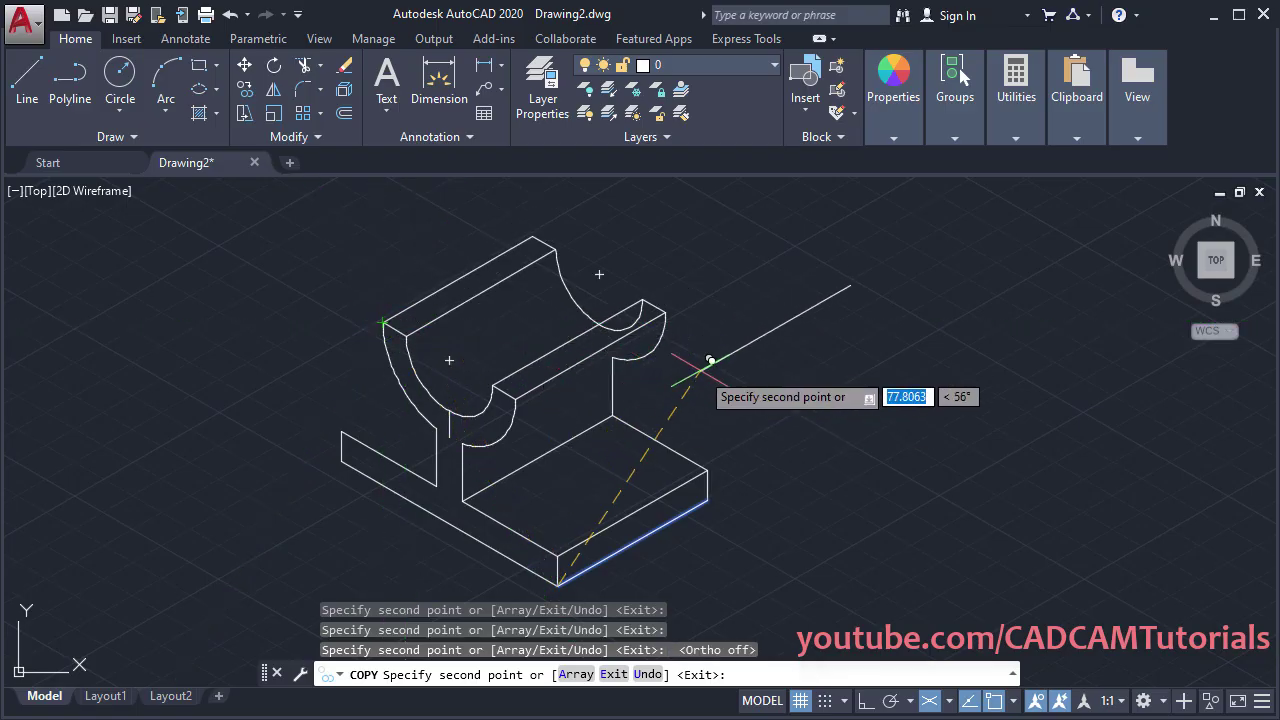
scroll(708, 357, "up", 2)
middle_click_drag(711, 440, 722, 487)
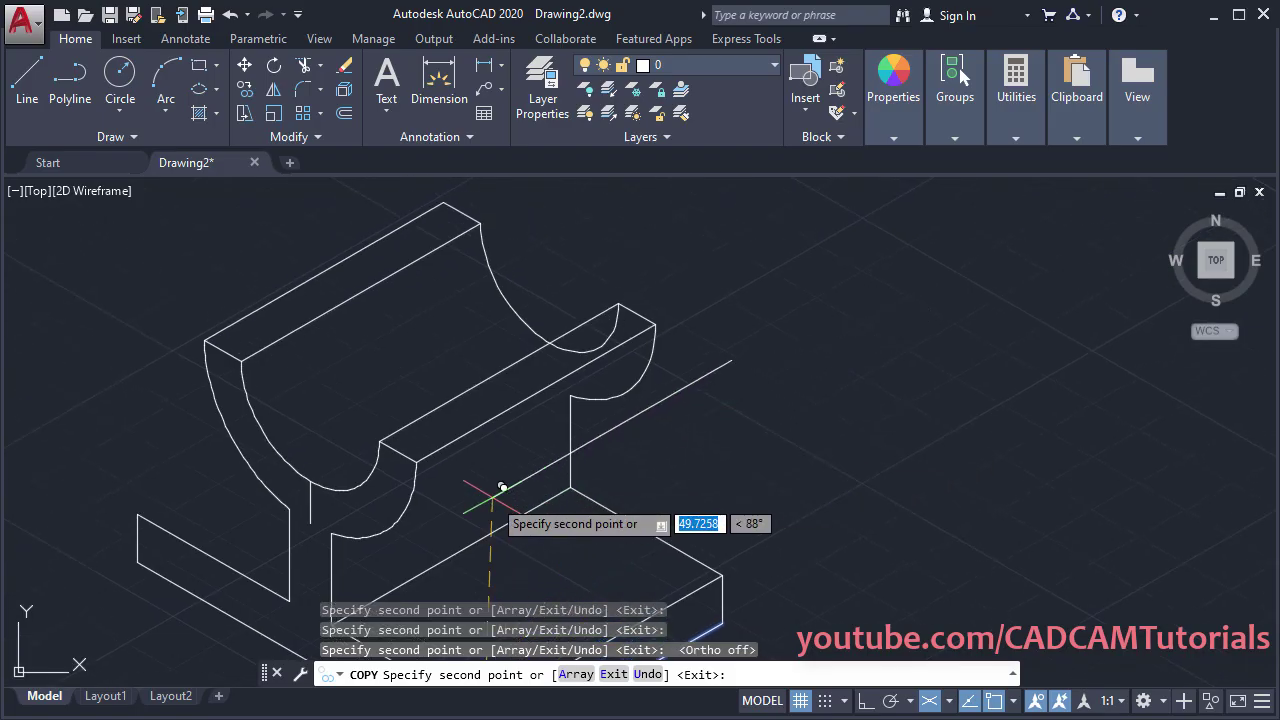
left_click(393, 522)
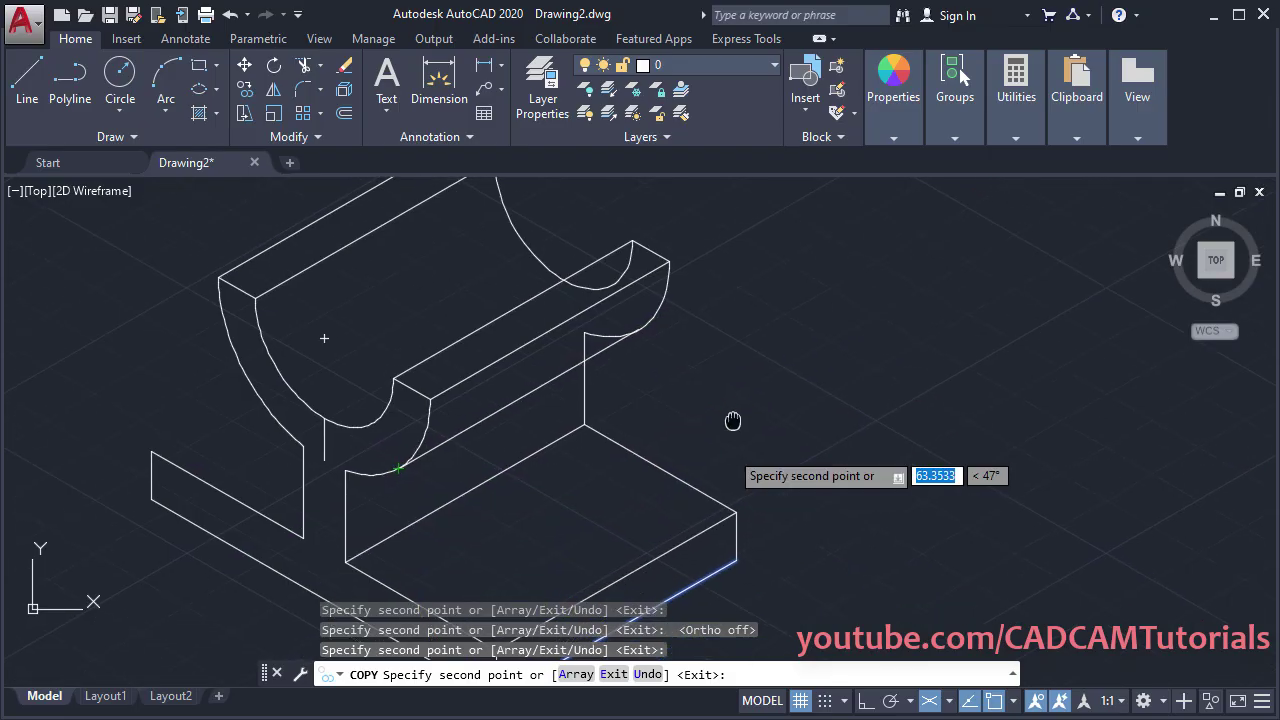
key("Return")
Trim the hidden parts of the rear outer arc, rear vertical web edge and rear inner arc behind the right rim.
scroll(727, 405, "down", 2)
middle_click_drag(731, 396, 743, 431)
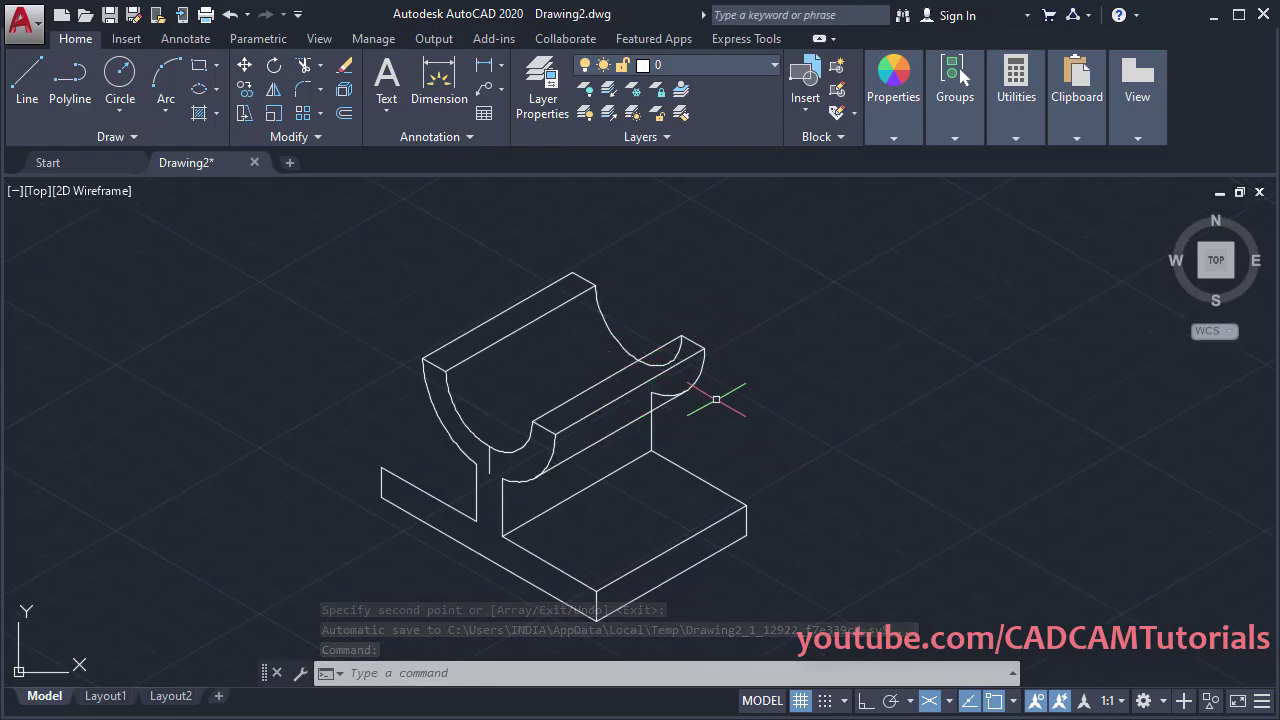
type("TR")
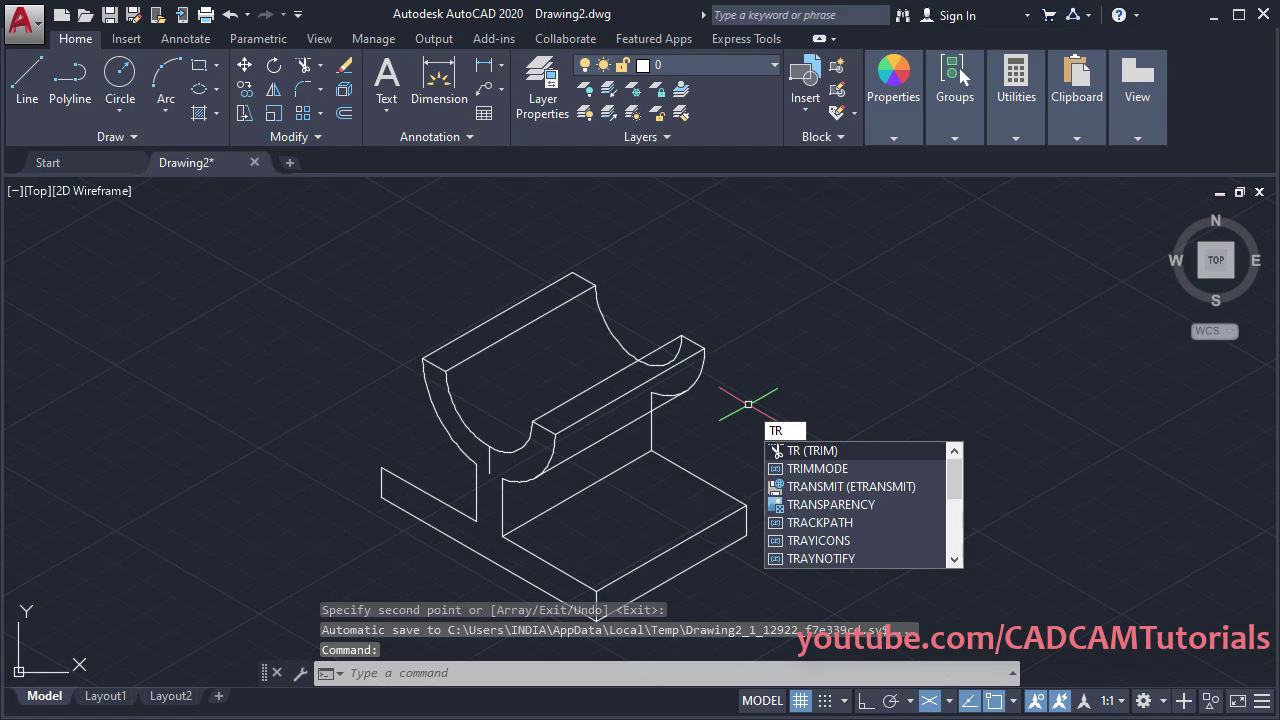
key("Return")
key("Return")
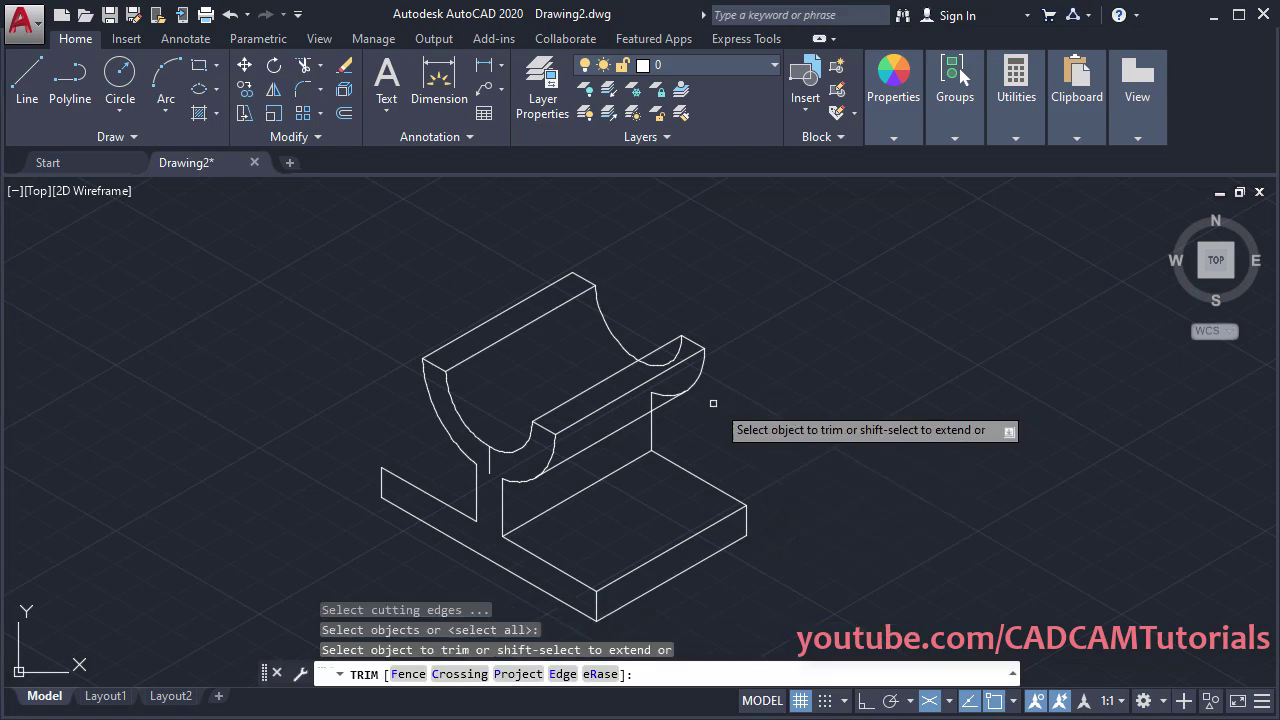
left_click_drag(663, 357, 654, 396)
scroll(665, 333, "up", 4)
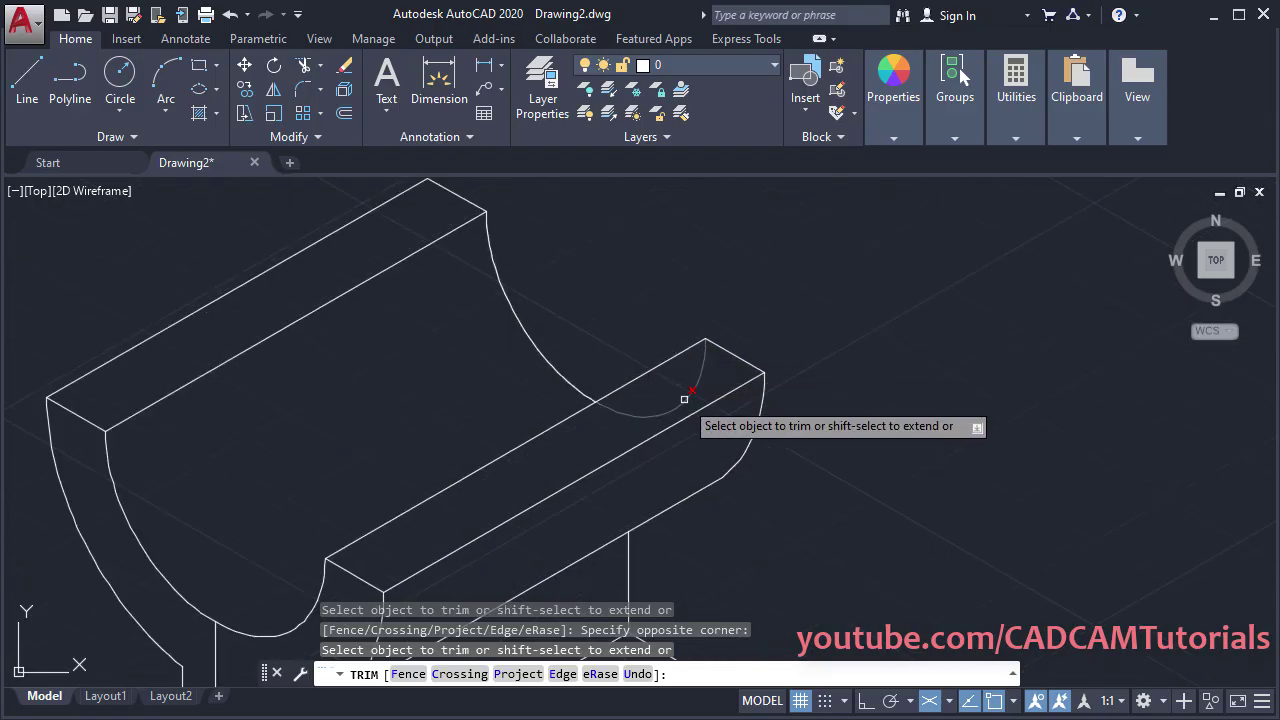
scroll(745, 290, "down", 4)
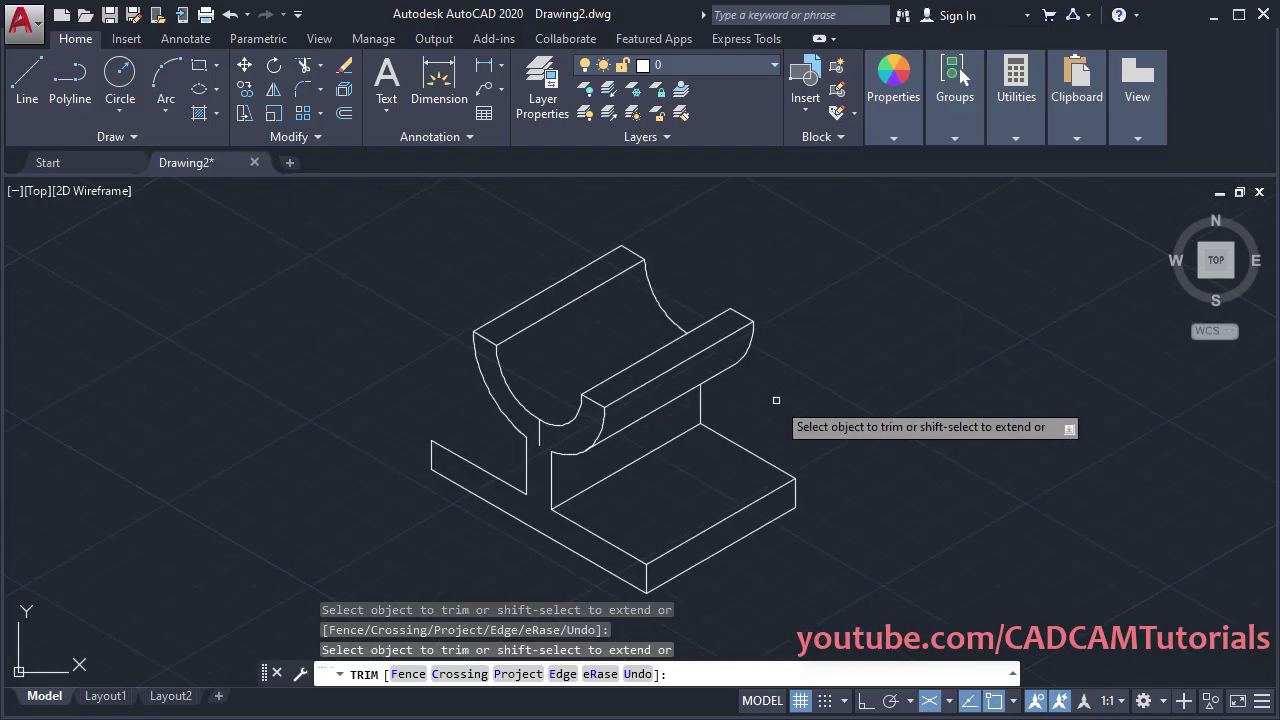
key("Return")
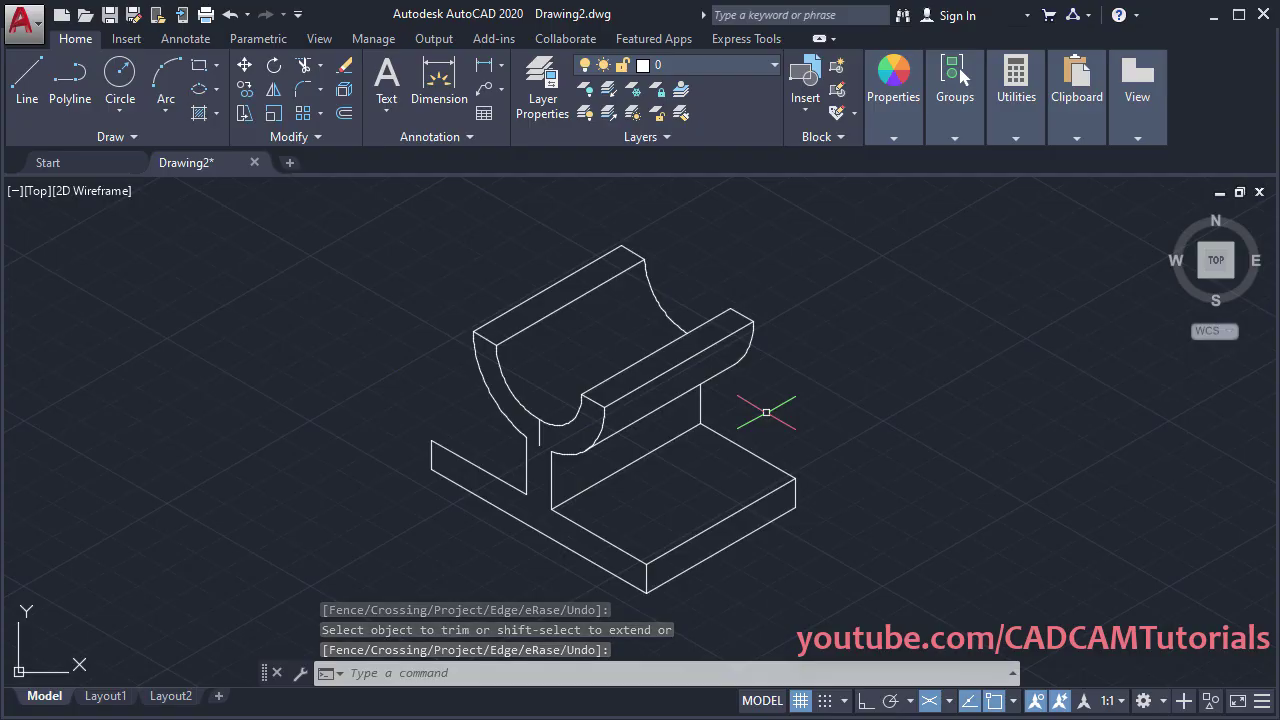
Draw a line from the base's upper-left front corner along the 30° direction to the left outer arc.
scroll(443, 407, "up", 3)
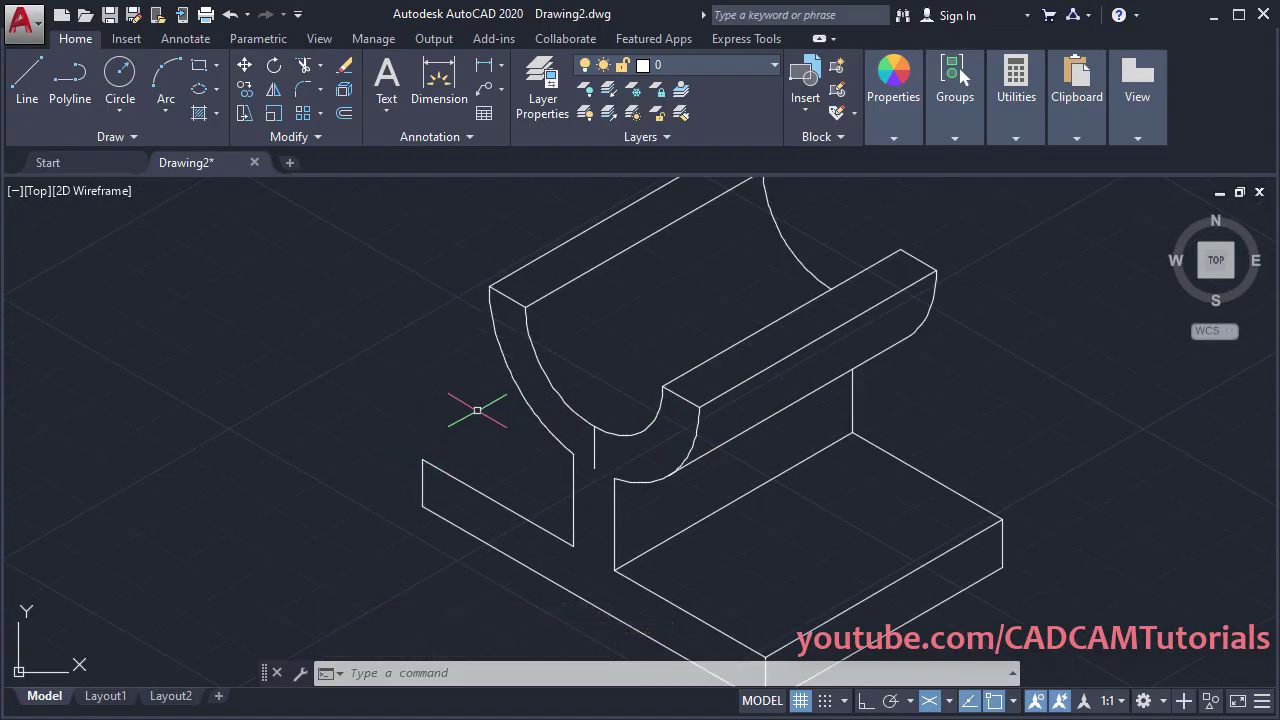
type("l")
key("Return")
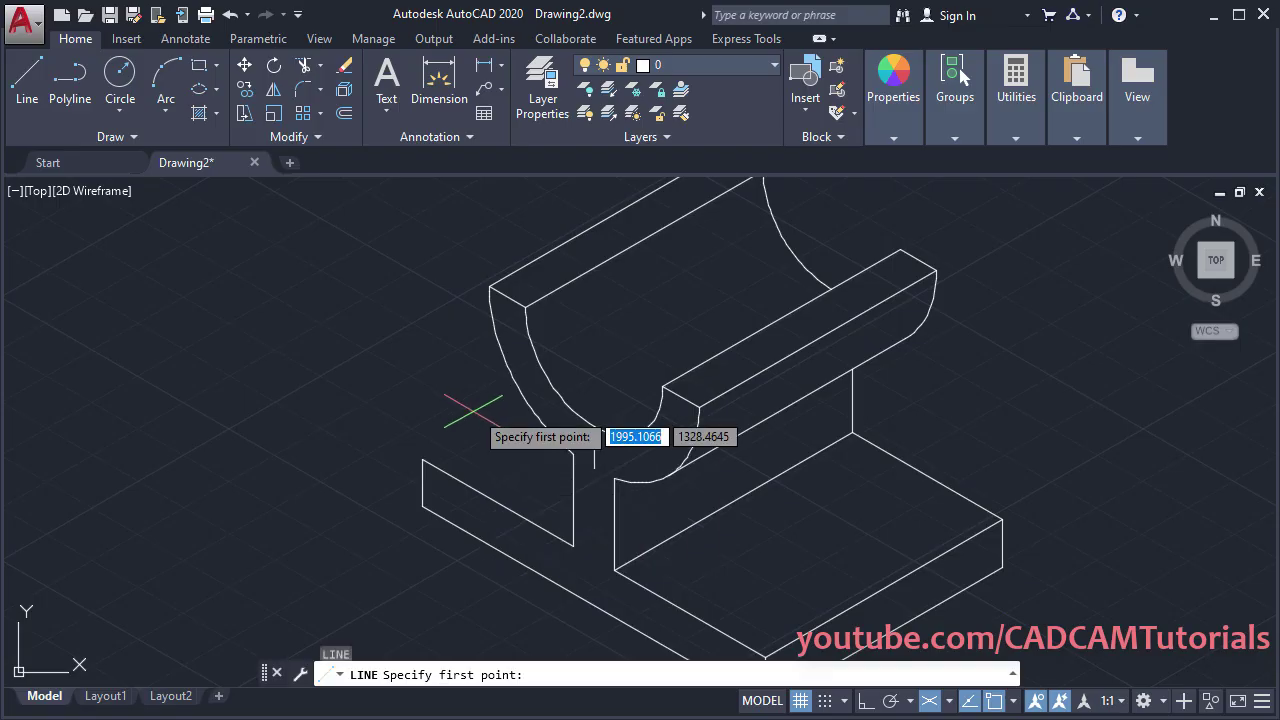
left_click(422, 459)
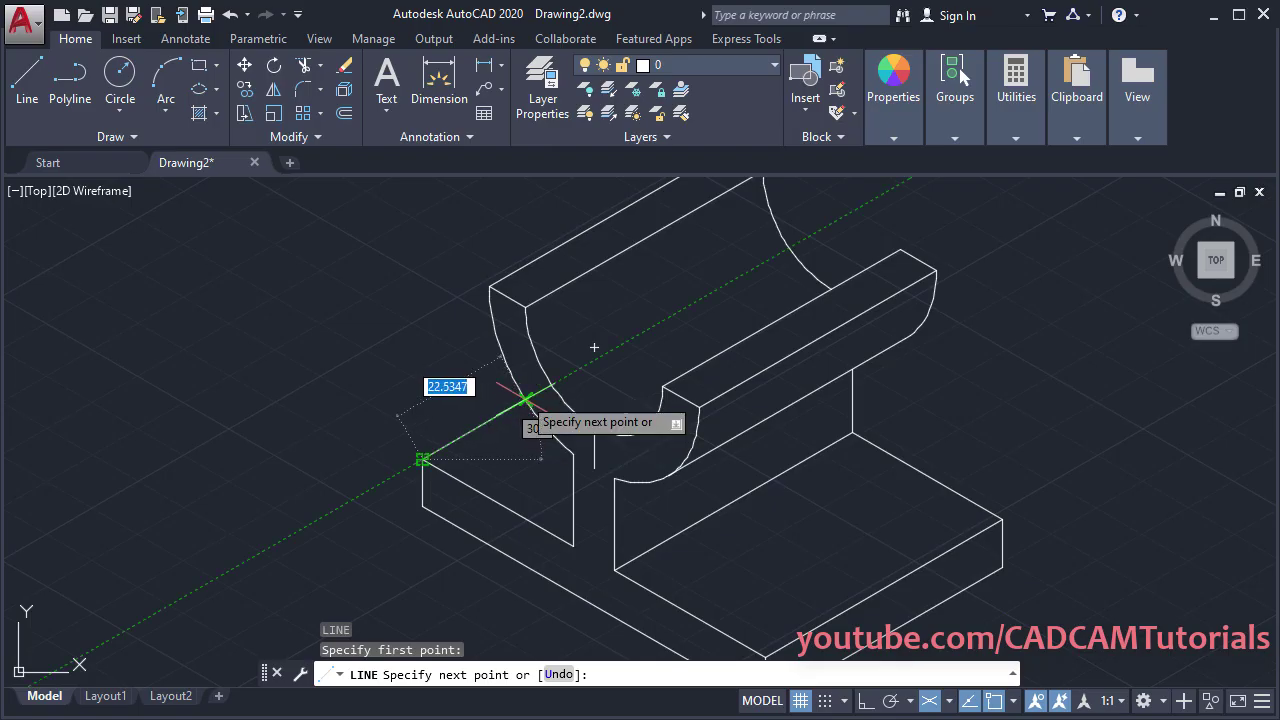
left_click(525, 398)
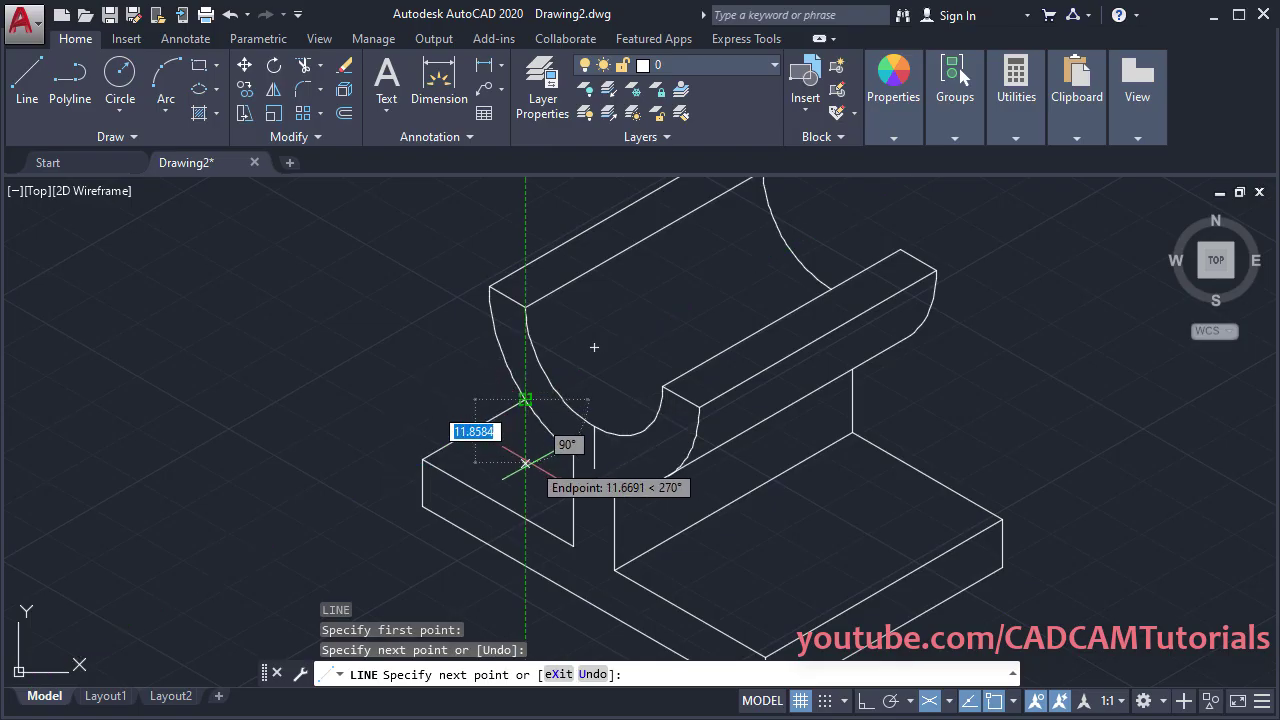
key("Escape")
scroll(546, 458, "down", 3)
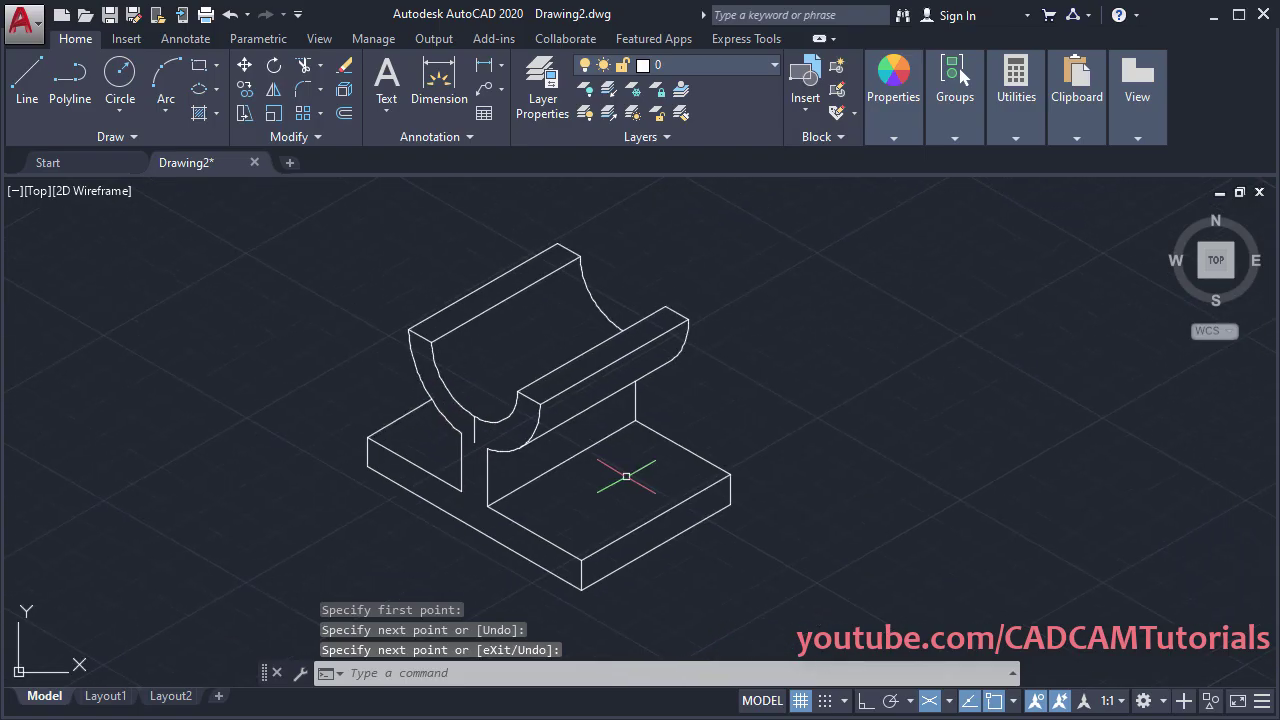
Check the rib in the reference PDF, then draw its centre line from the right rim's outer edge midpoint to the base's upper right edge midpoint.
key("alt+Tab")
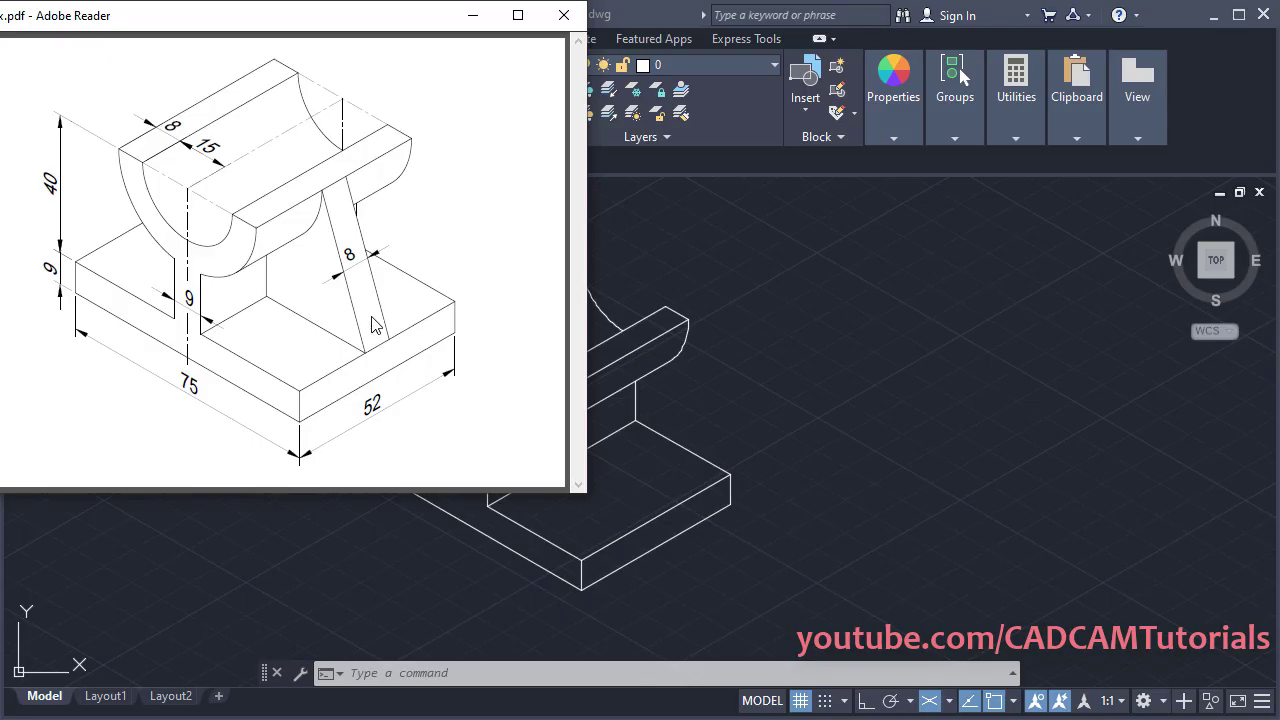
left_click(797, 452)
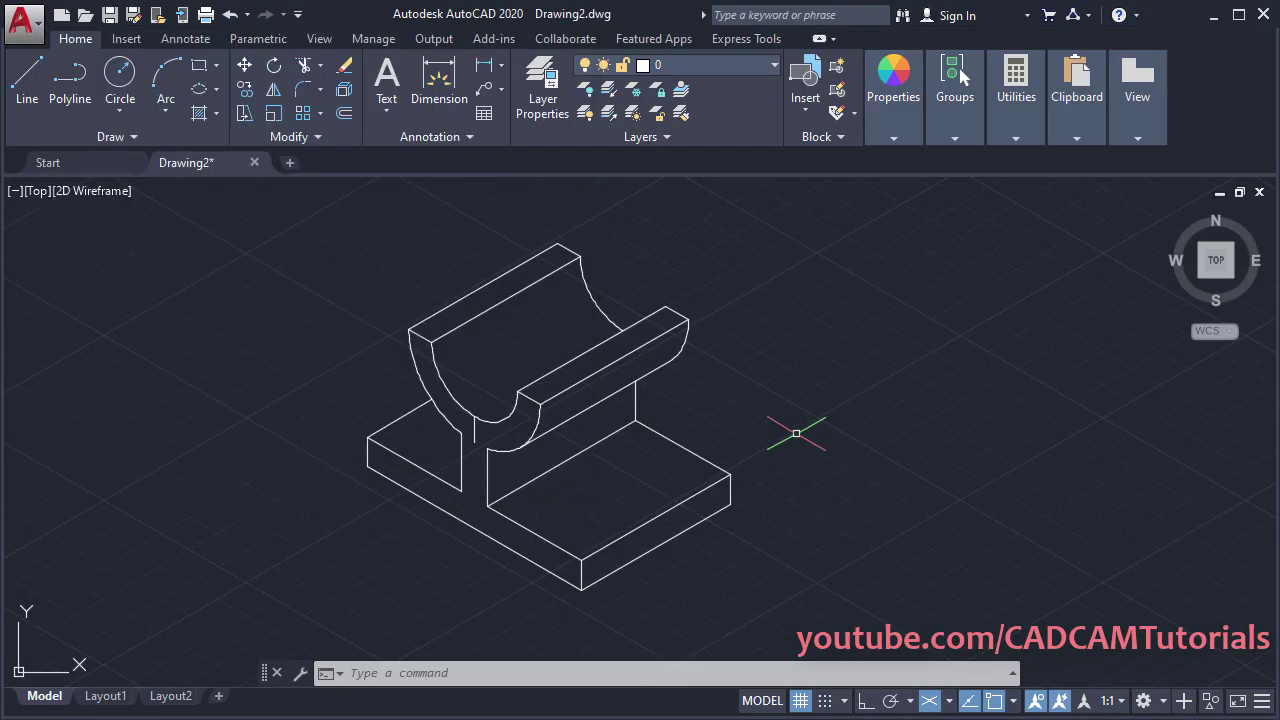
type("L")
key("Return")
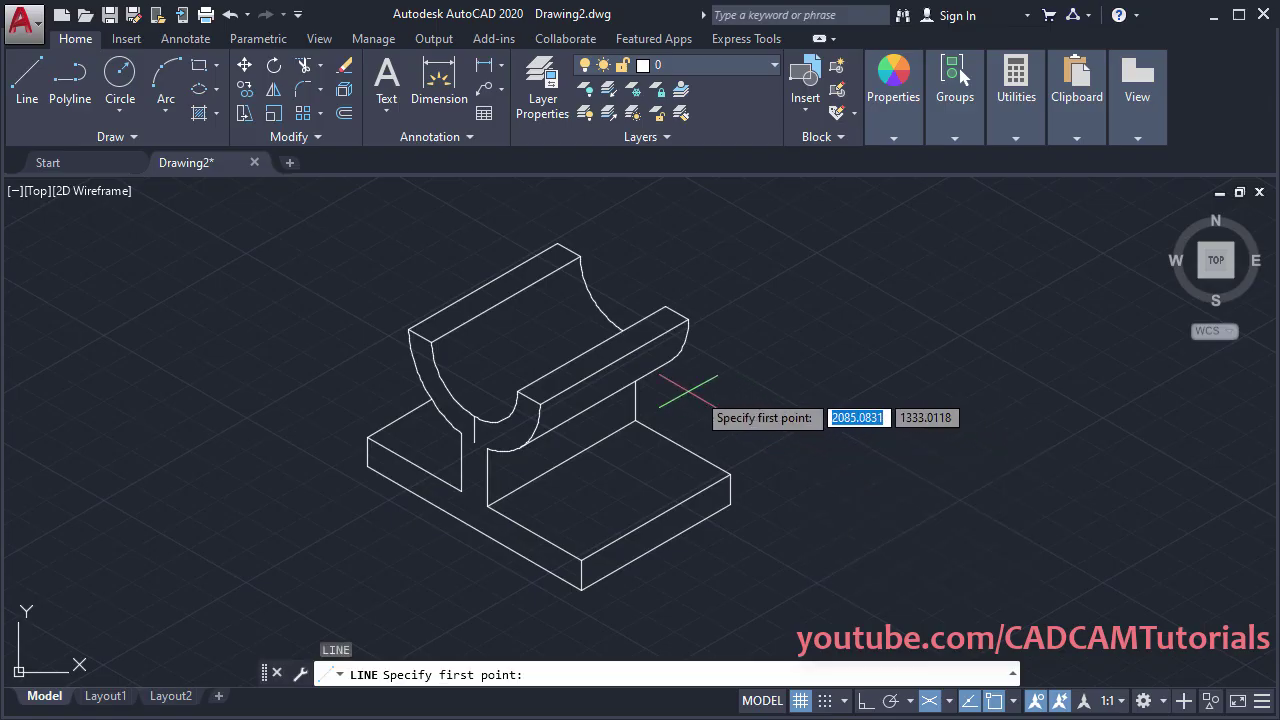
left_click(614, 361)
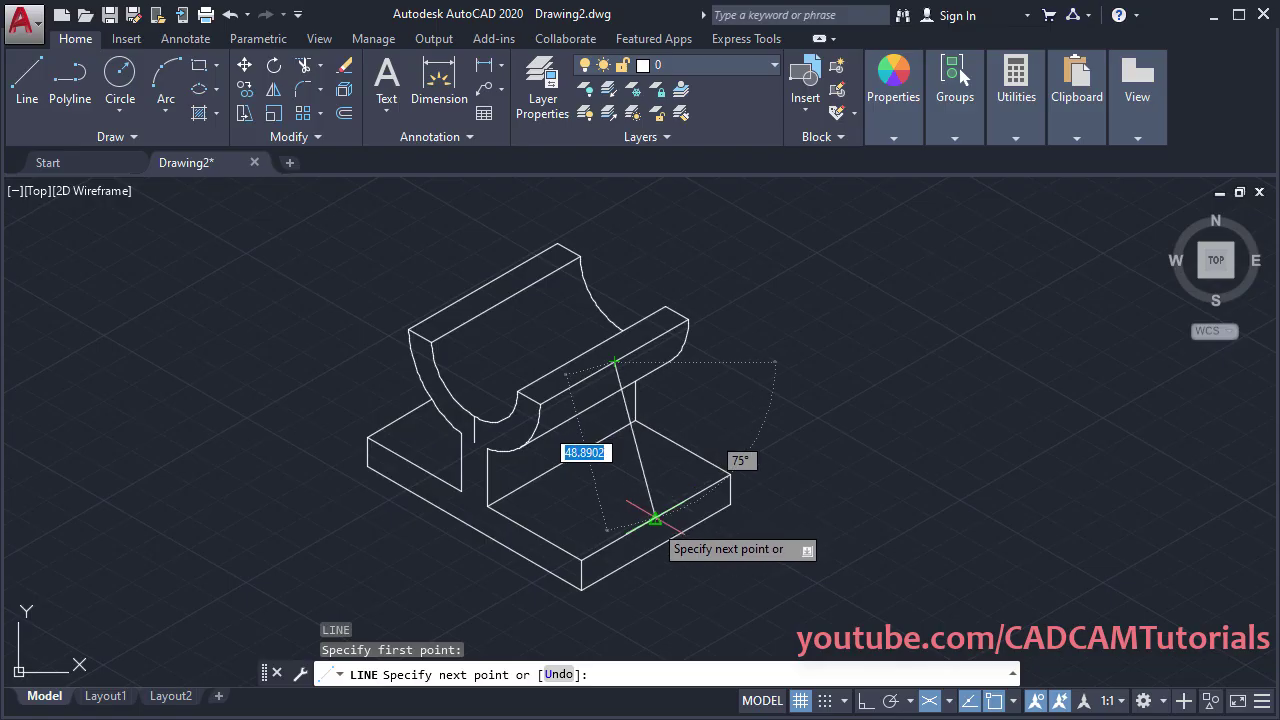
left_click(655, 519)
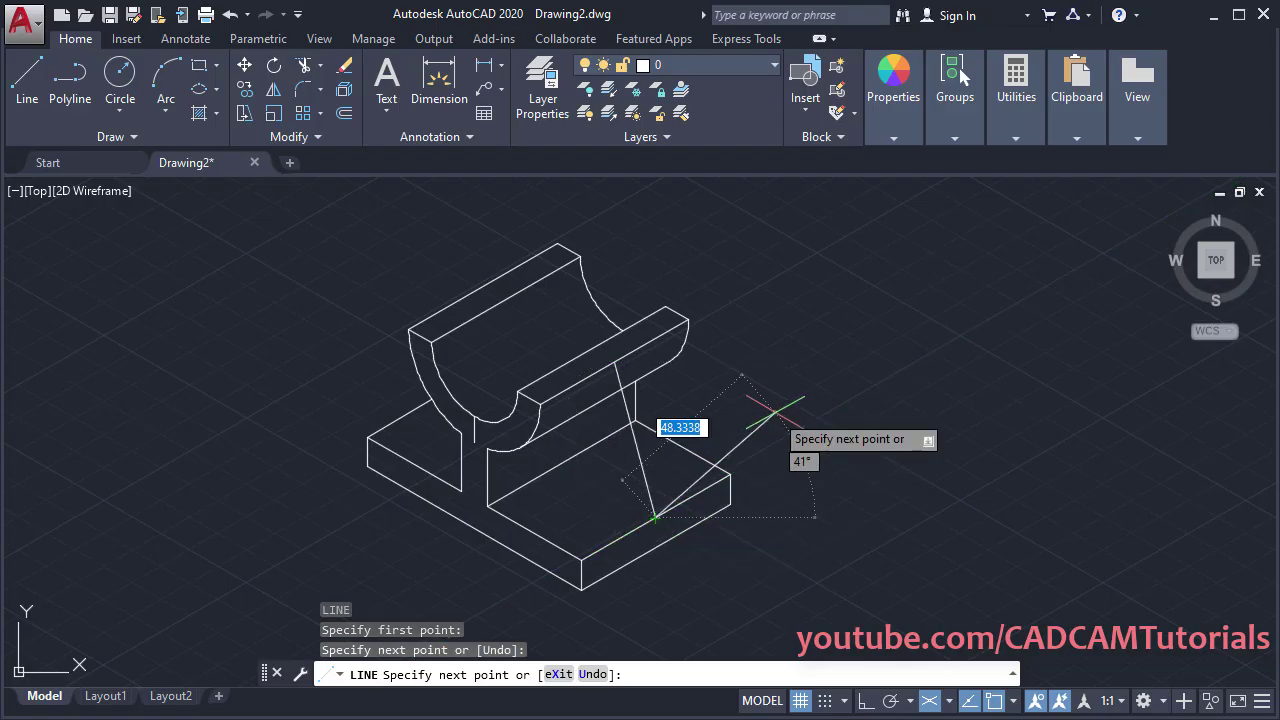
key("Return")
With ortho turned on, copy the rib's centre line 4 mm to each side along the 30° isometric direction.
type("co")
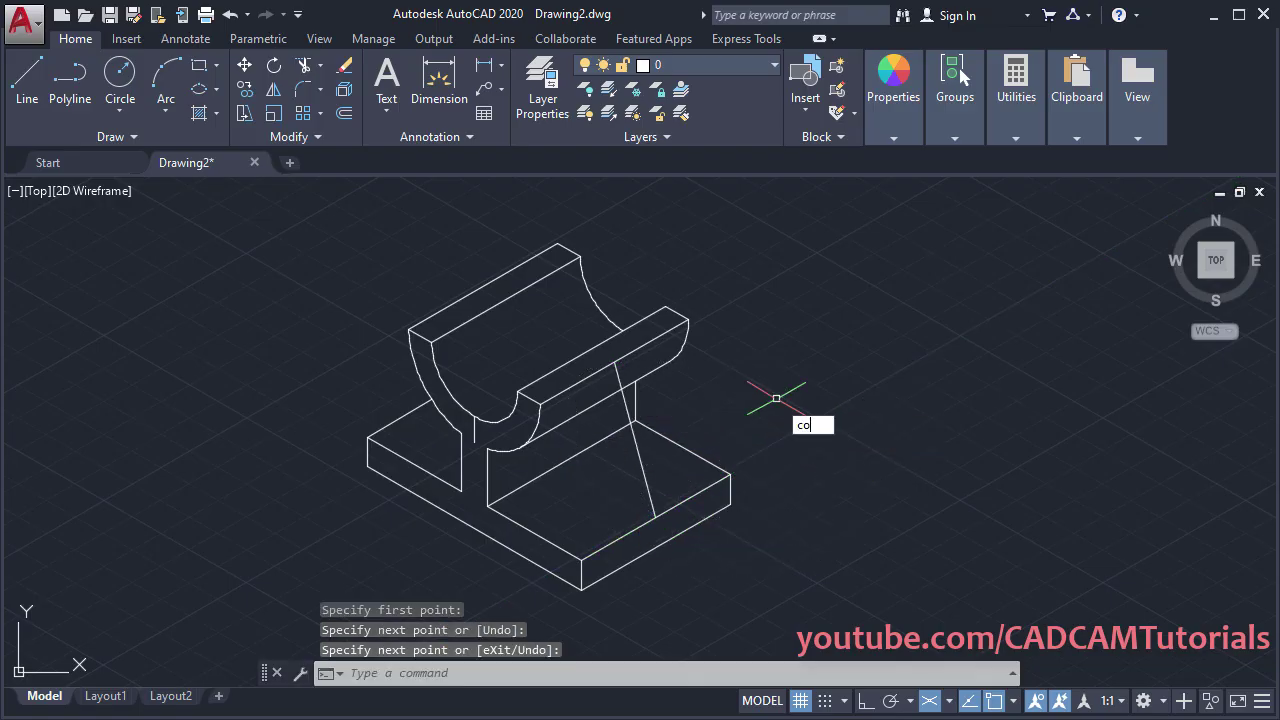
key("Return")
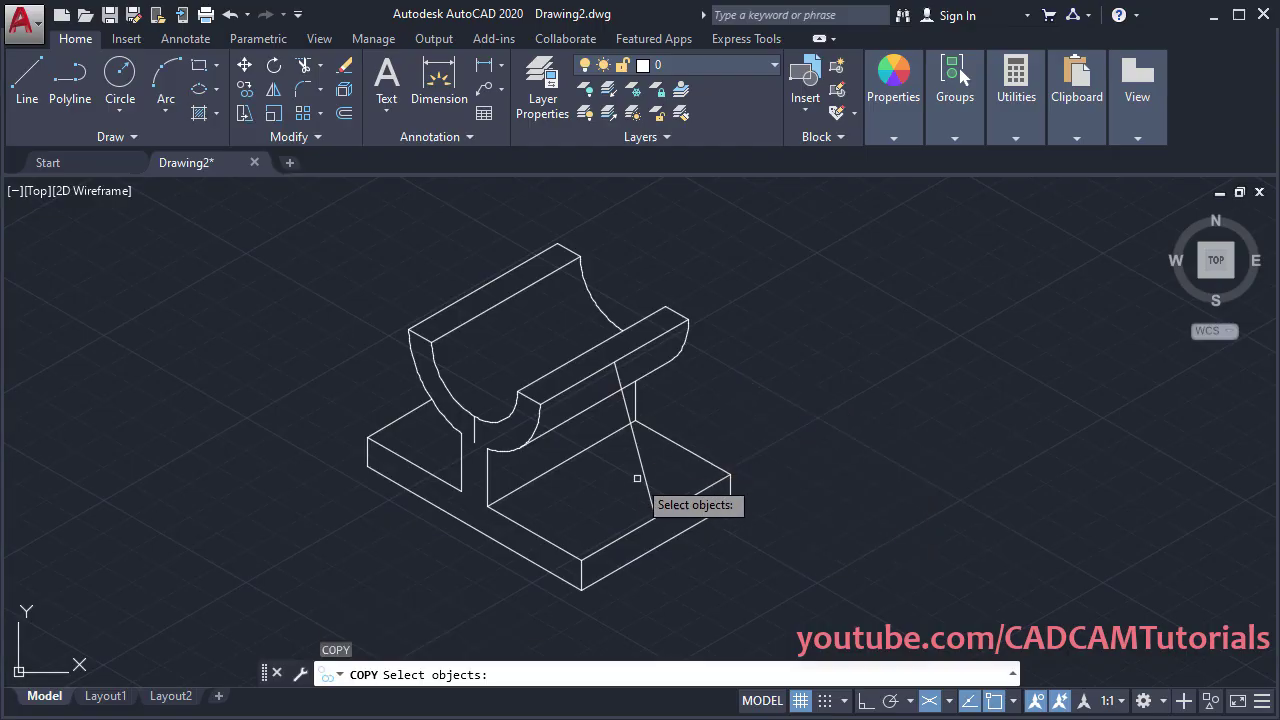
left_click(647, 490)
key("Return")
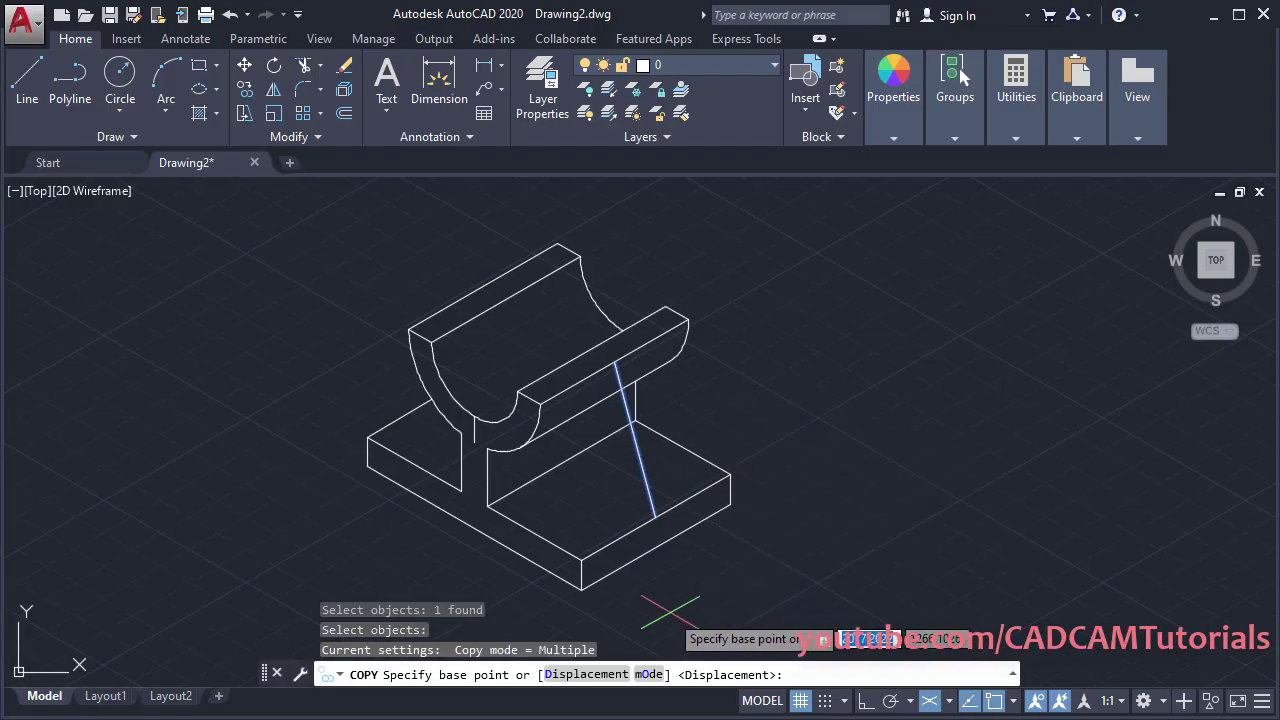
left_click(670, 612)
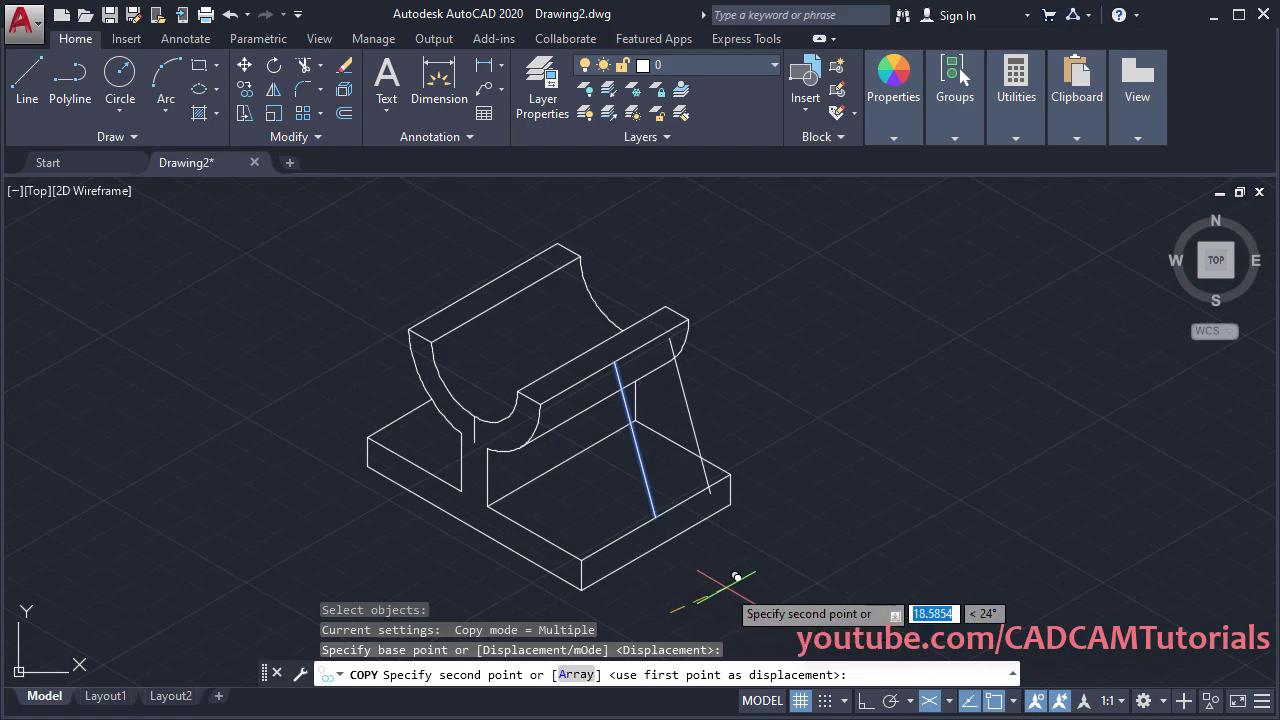
left_click(867, 701)
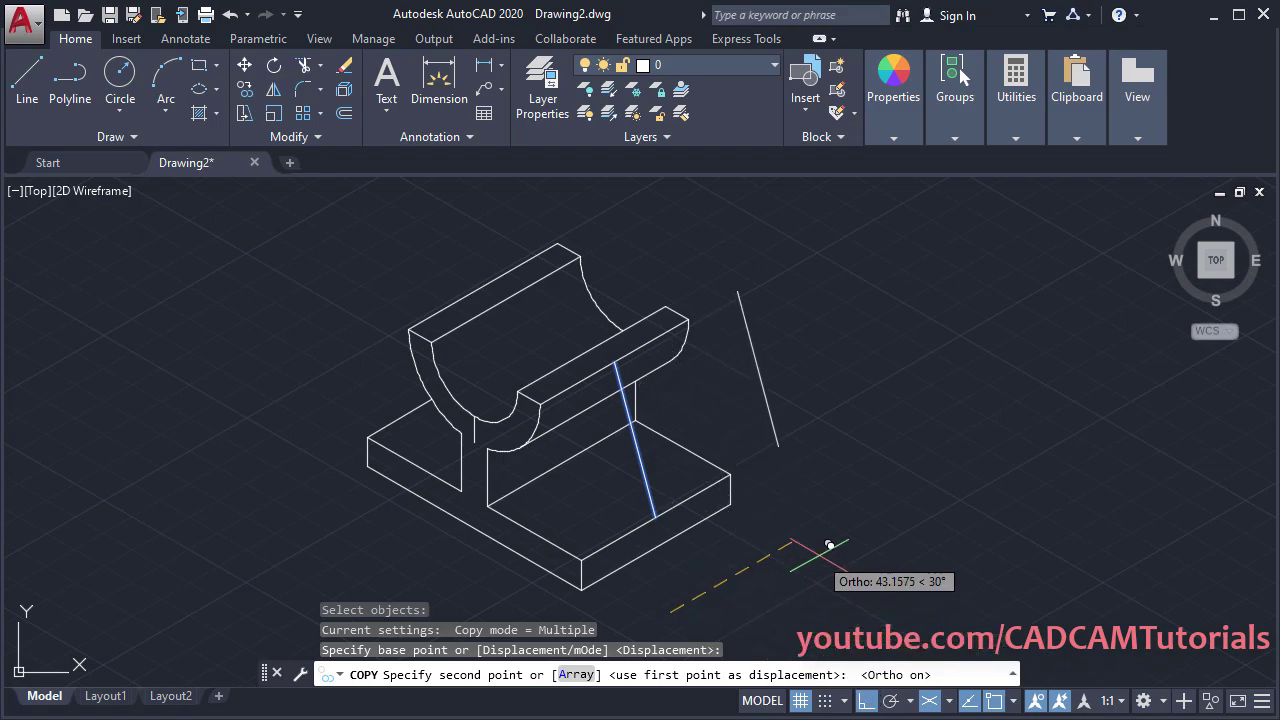
type("4")
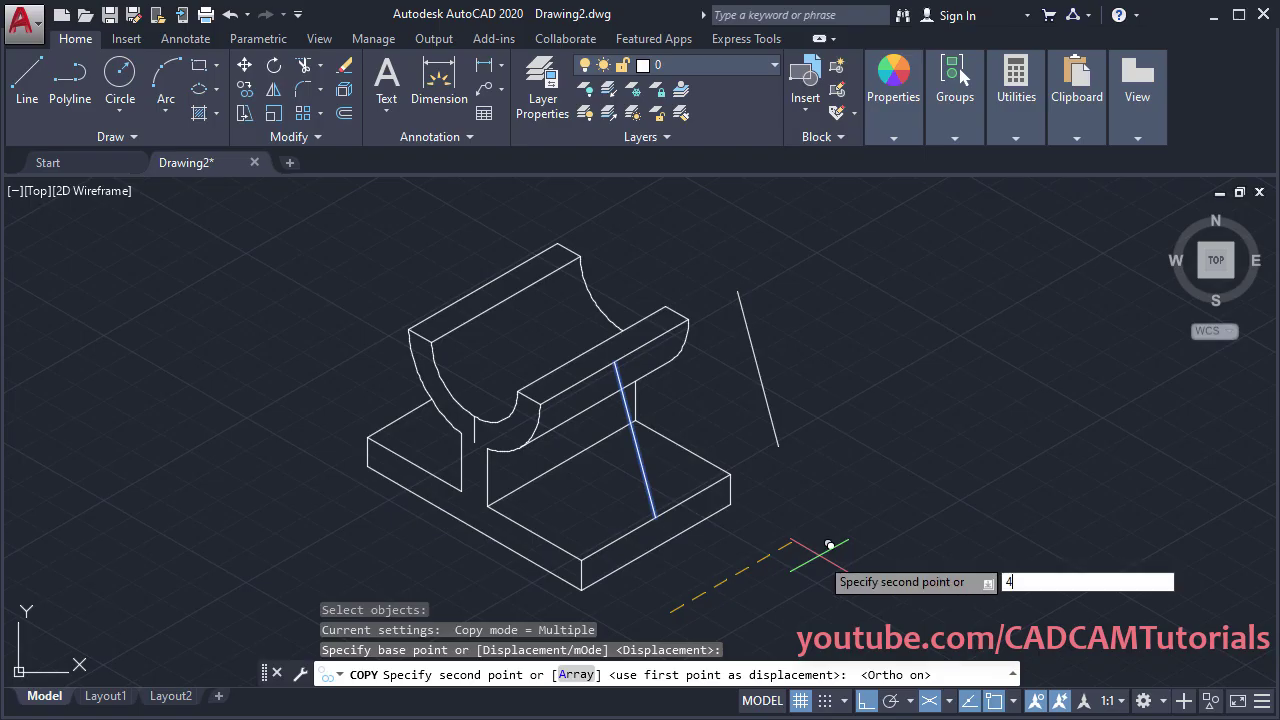
key("Return")
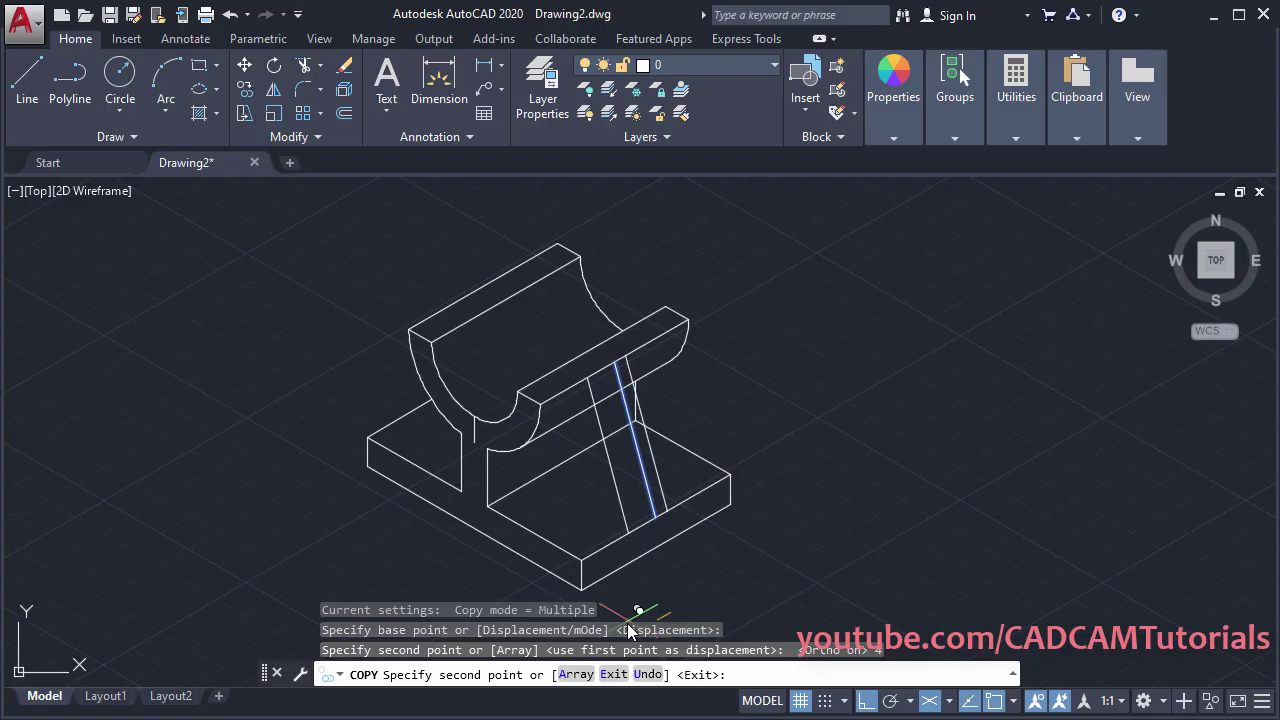
middle_click_drag(629, 593, 569, 517)
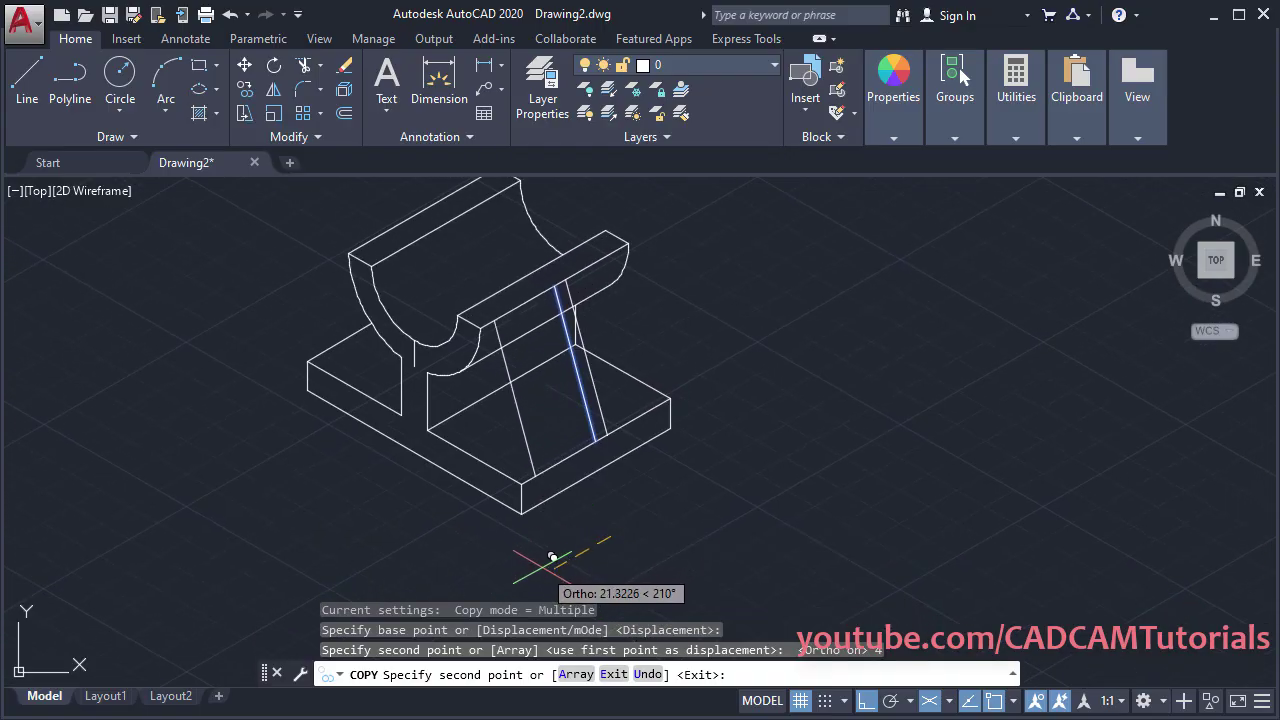
type("4")
key("Return")
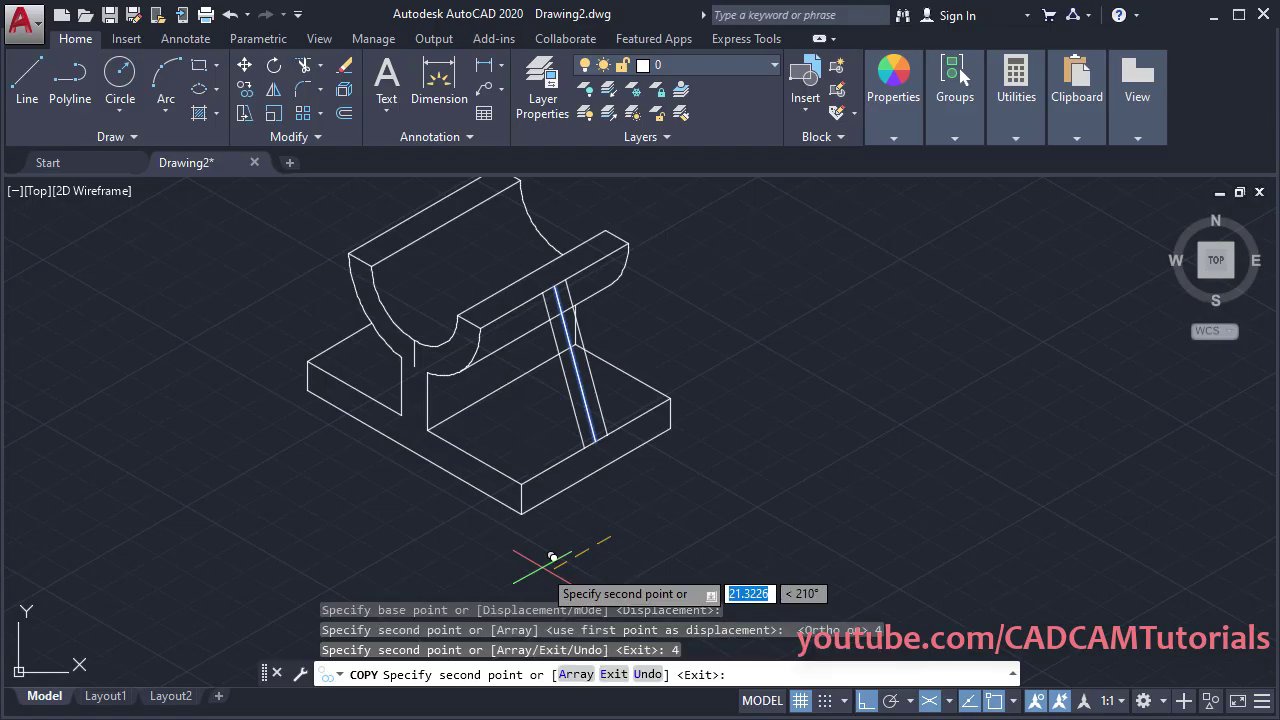
Copy the front outer arc, vertical web edge and base's upper front edge from the base's front corner to the rib's lower near corner.
key("Return")
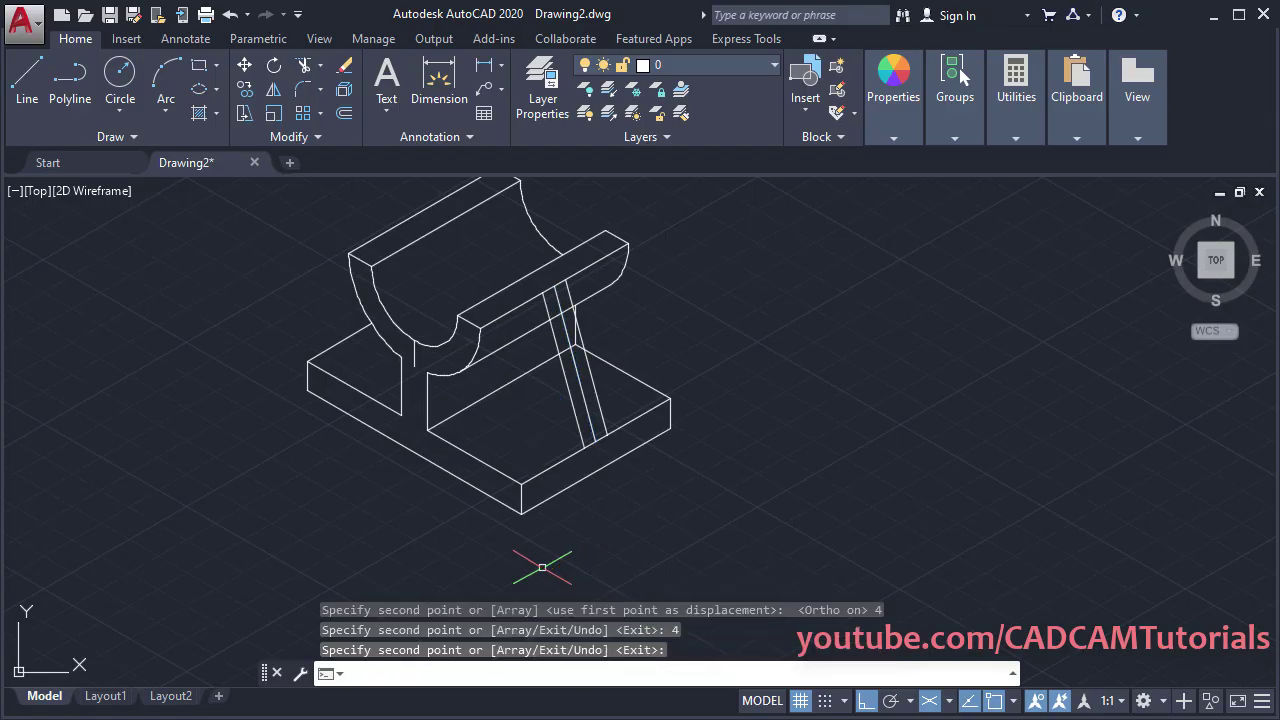
scroll(558, 468, "up", 1)
scroll(586, 525, "up", 1)
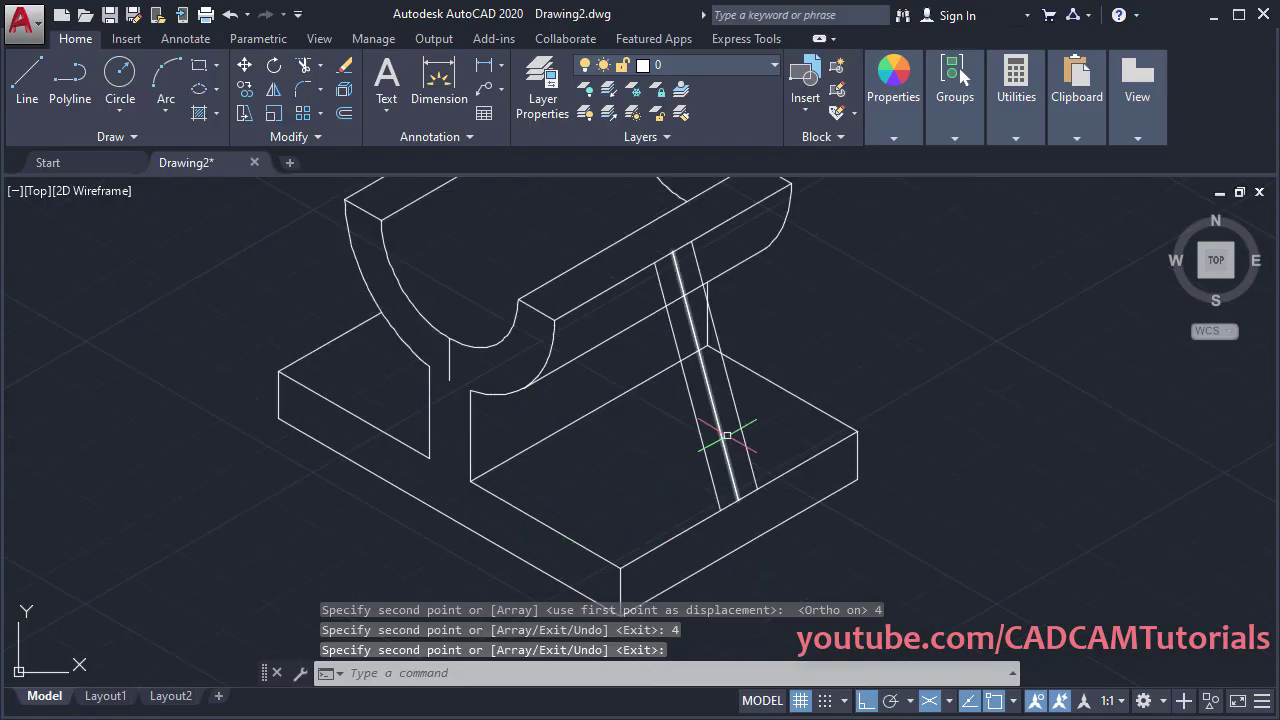
middle_click_drag(727, 436, 774, 461)
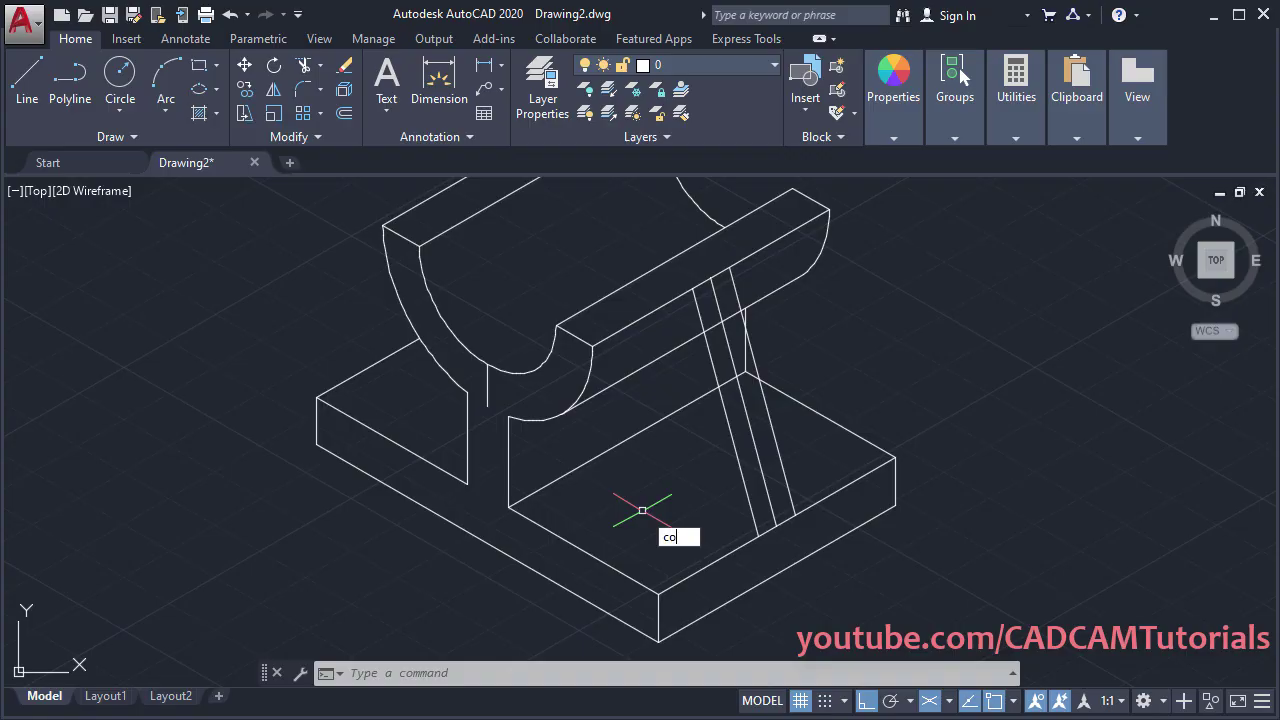
key("Return")
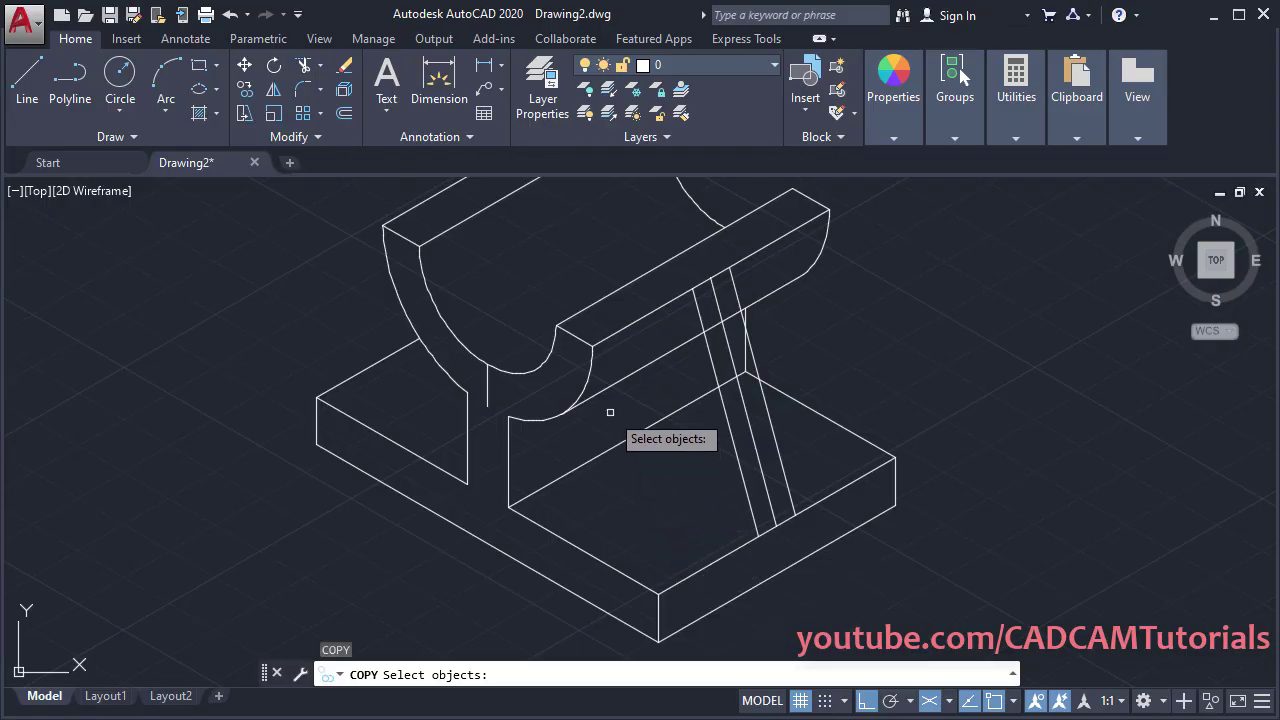
left_click(589, 373)
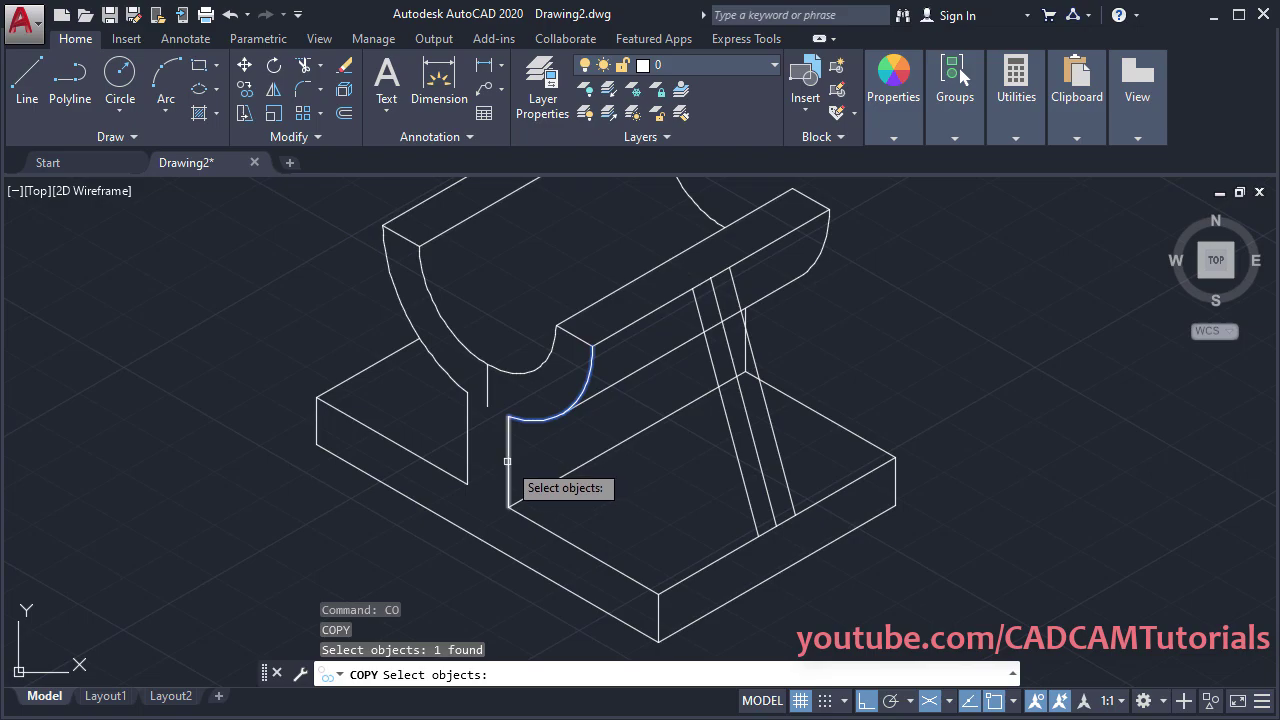
left_click(509, 455)
left_click(583, 551)
key("Return")
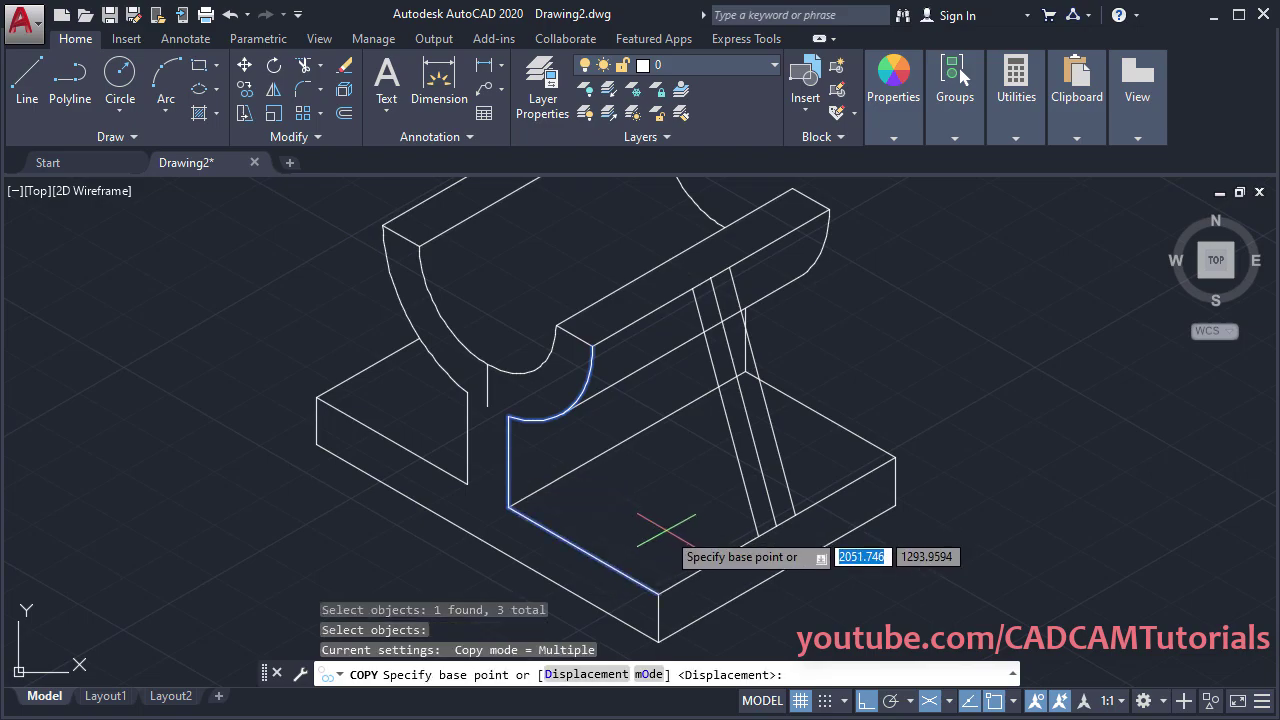
left_click(658, 596)
left_click(758, 535)
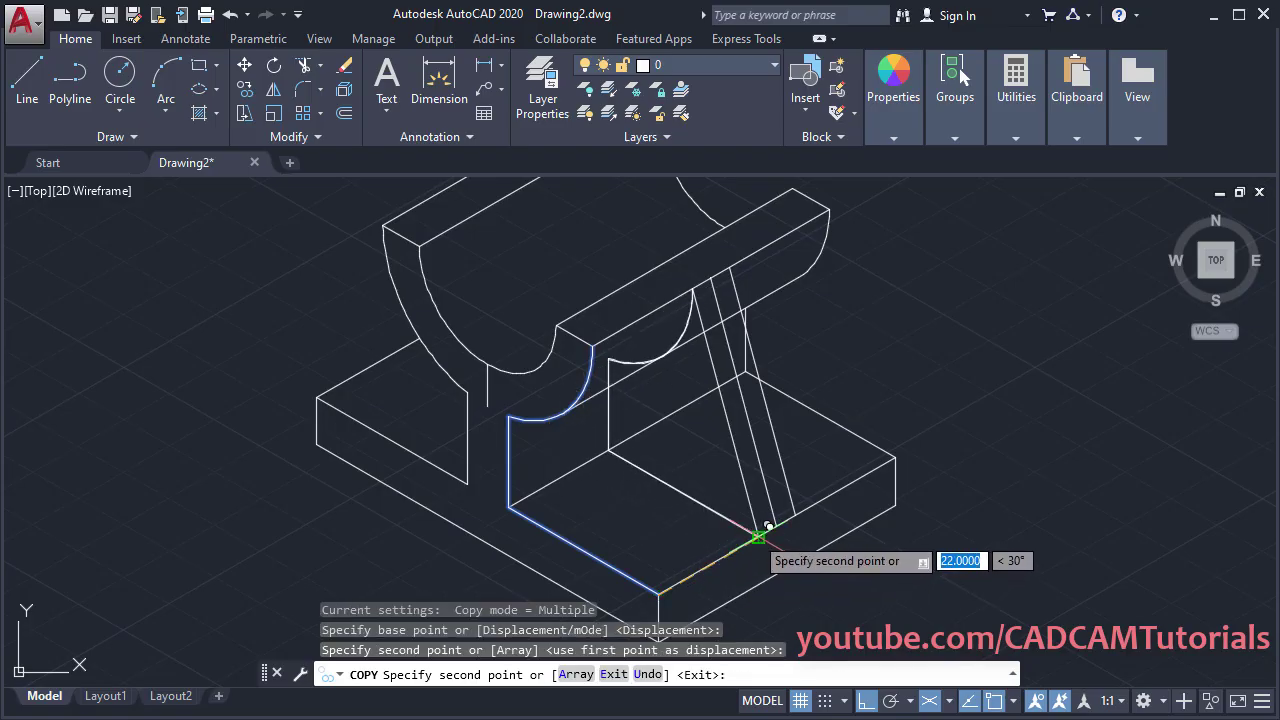
key("Return")
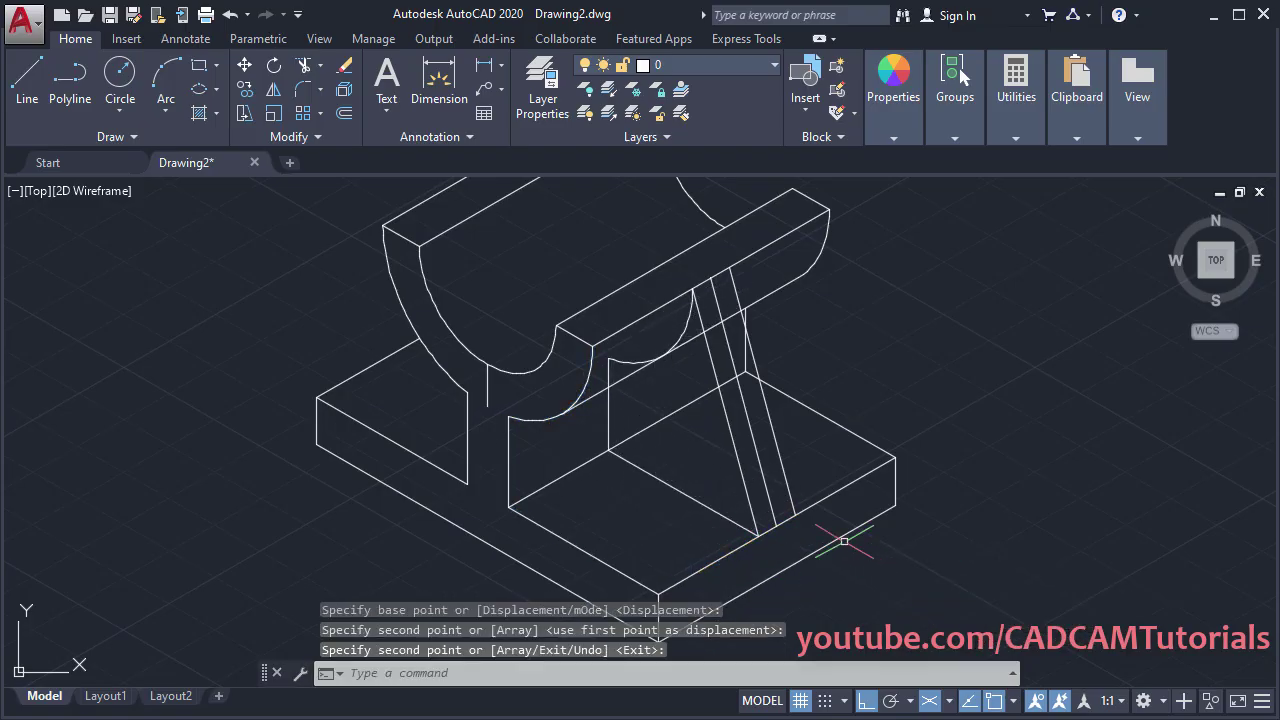
Trim the copied profile hidden behind the rim and the rim, web and base edges hidden behind the rib.
middle_click_drag(782, 472, 737, 491)
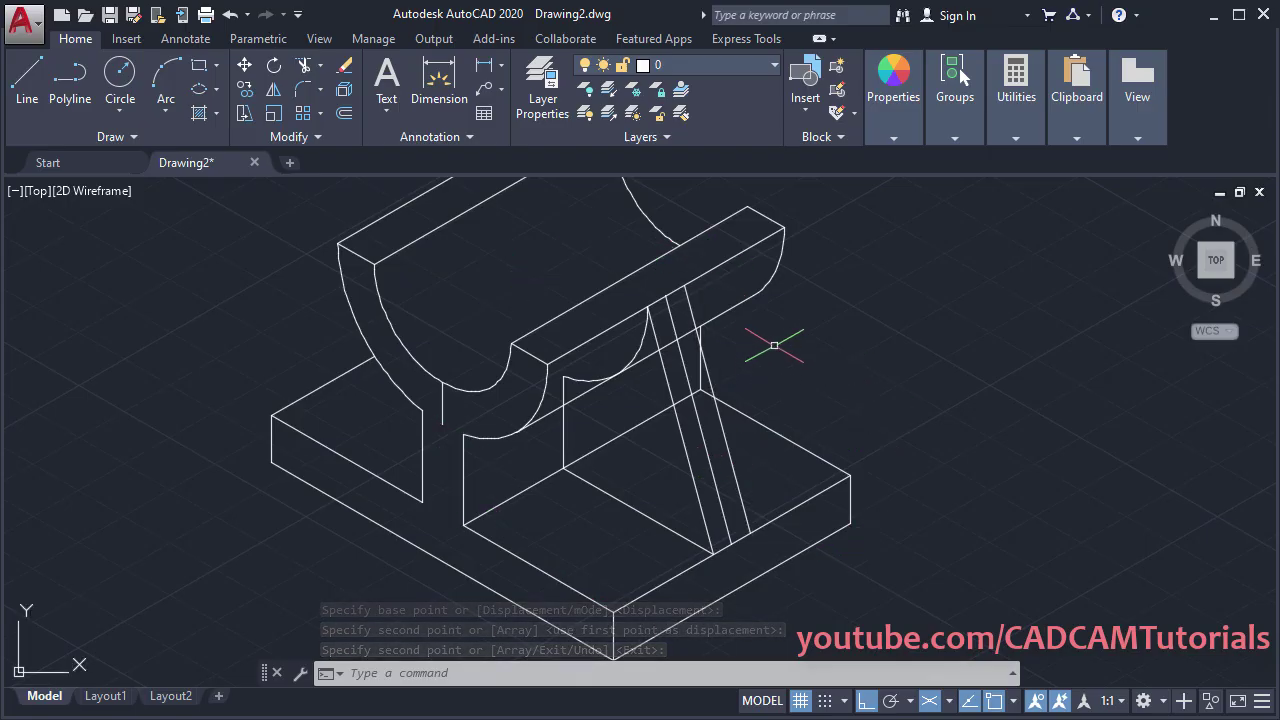
type("t")
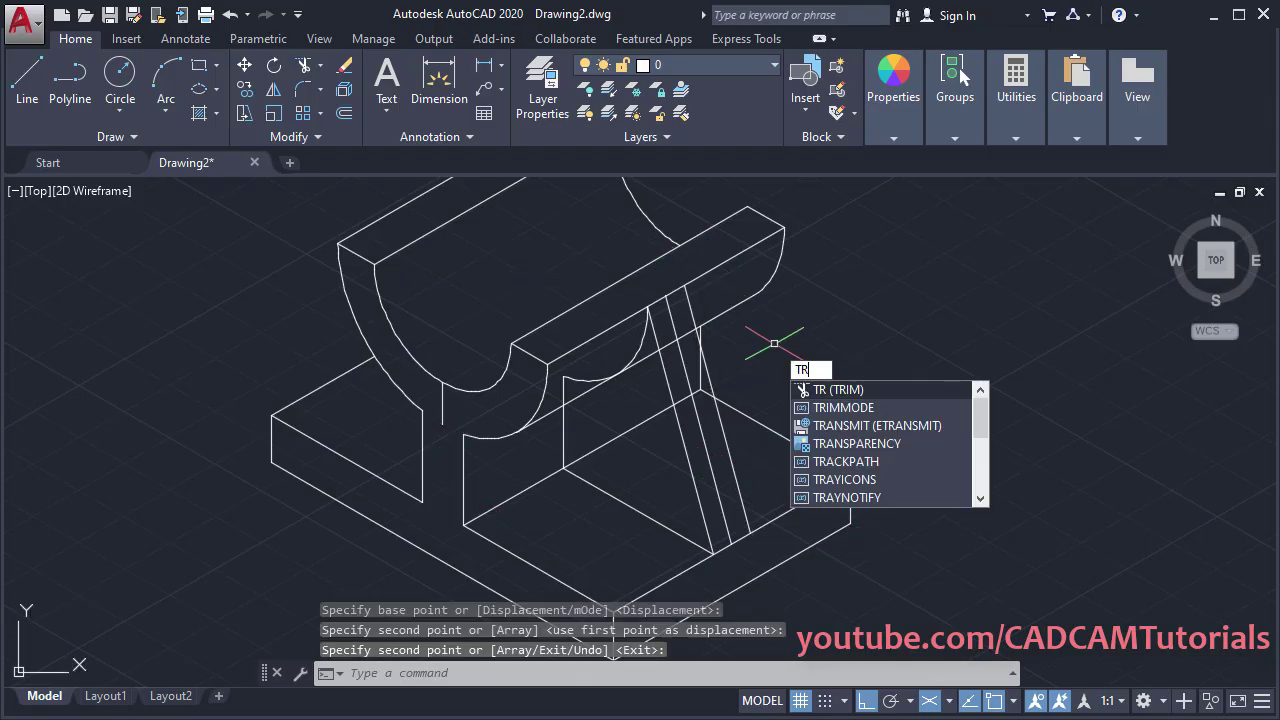
key("Return")
key("Return")
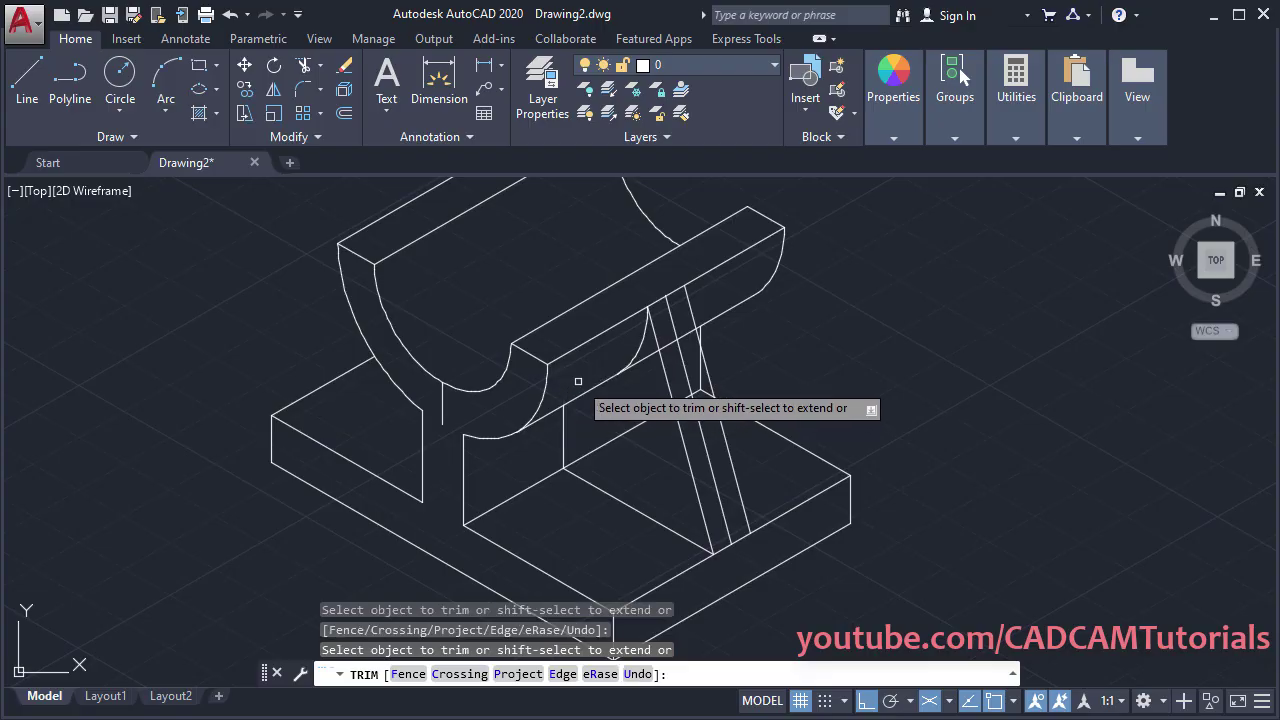
left_click(614, 436)
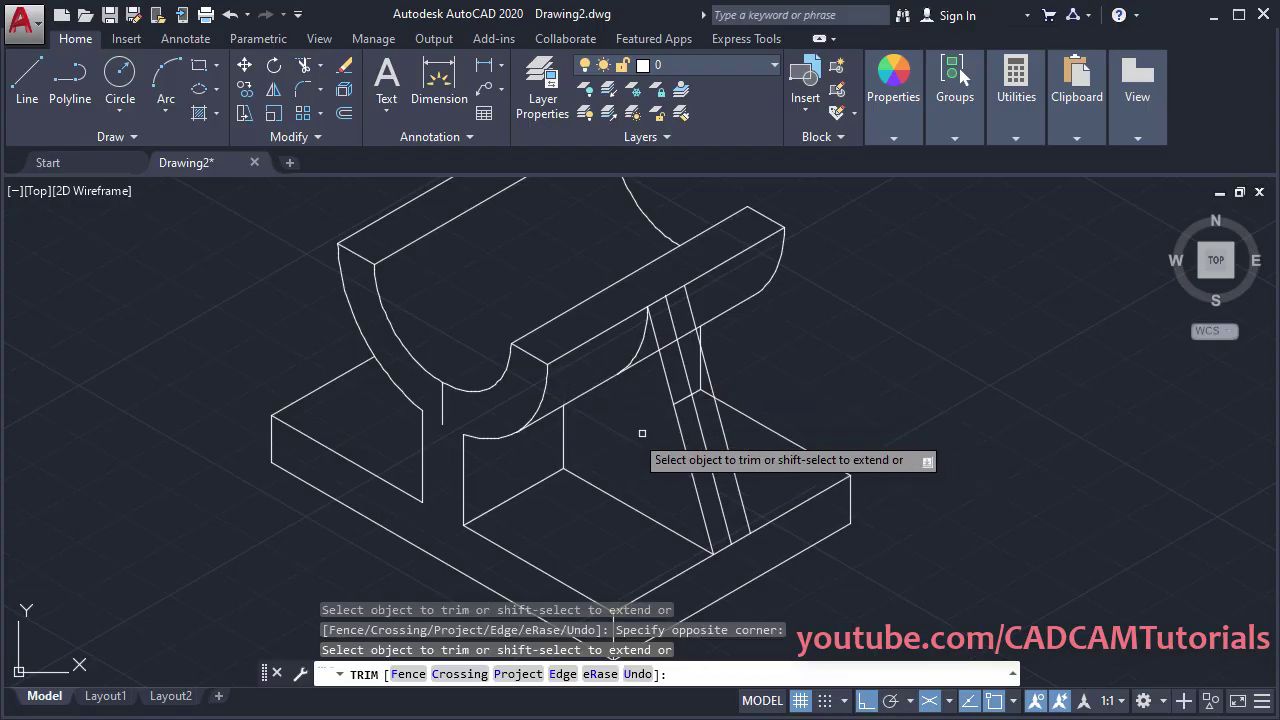
scroll(690, 410, "up", 2)
left_click_drag(691, 402, 690, 388)
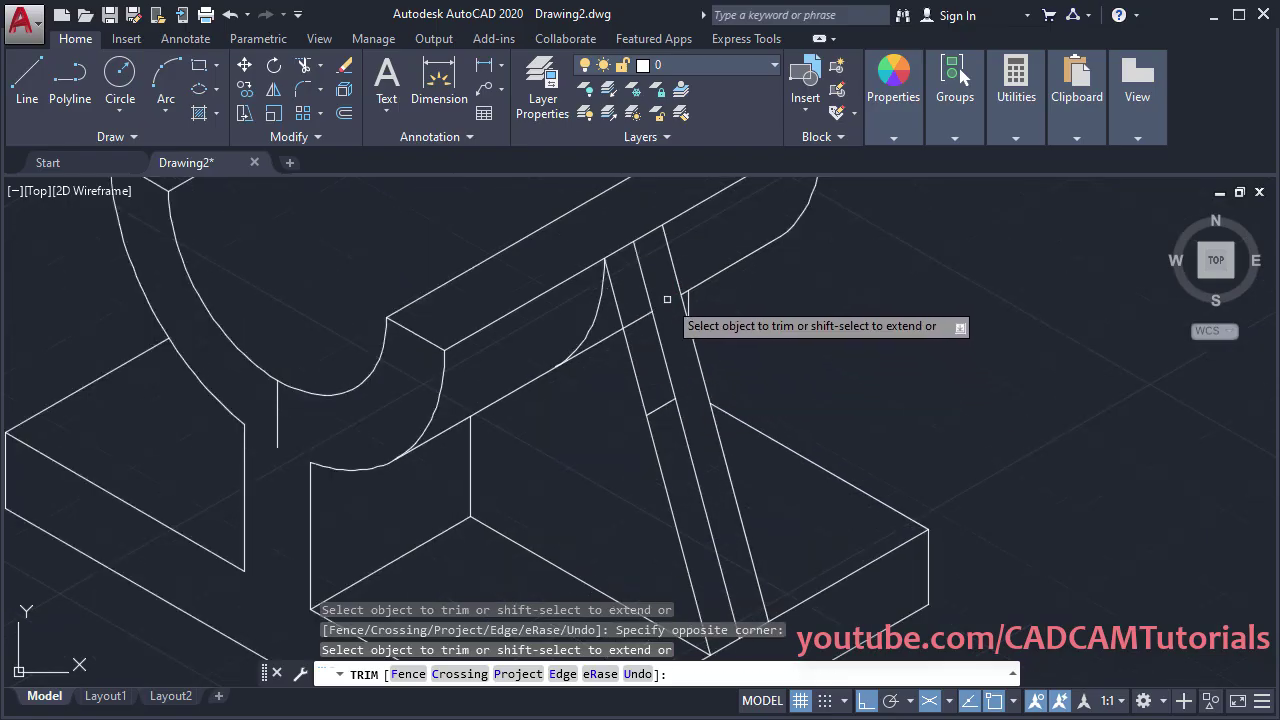
left_click(638, 320)
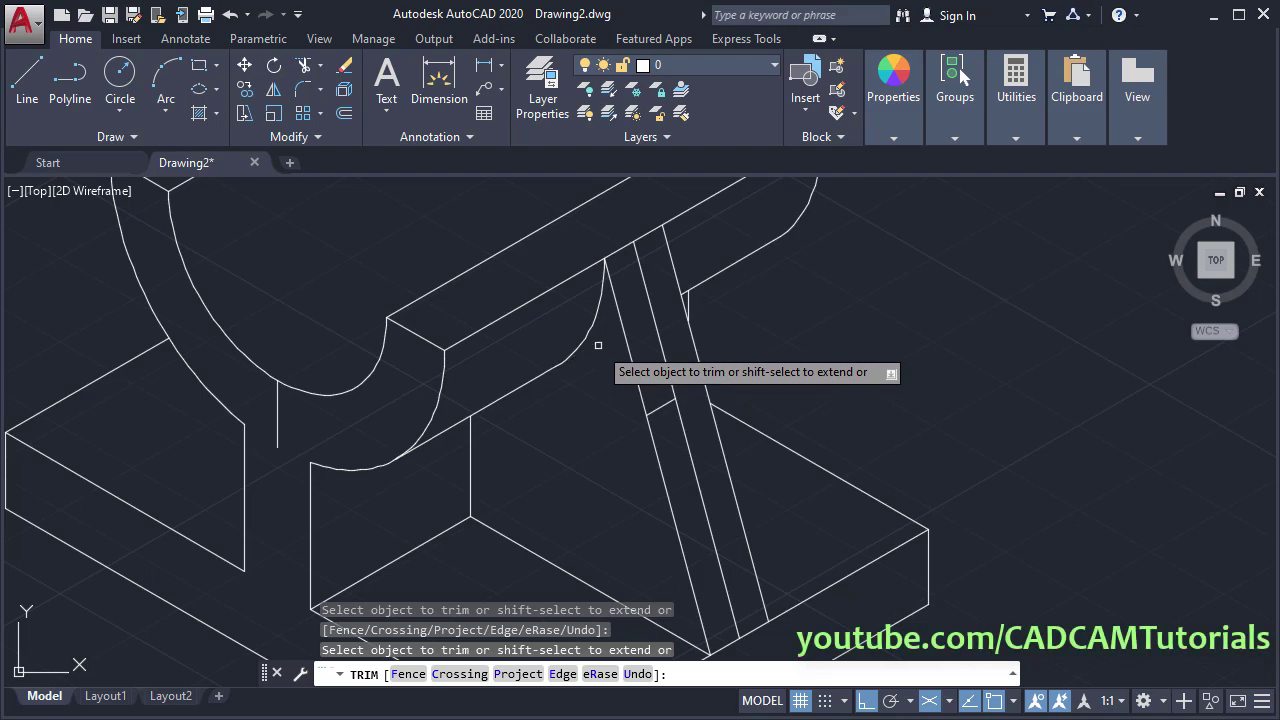
scroll(618, 392, "down", 2)
middle_click_drag(622, 452, 659, 440)
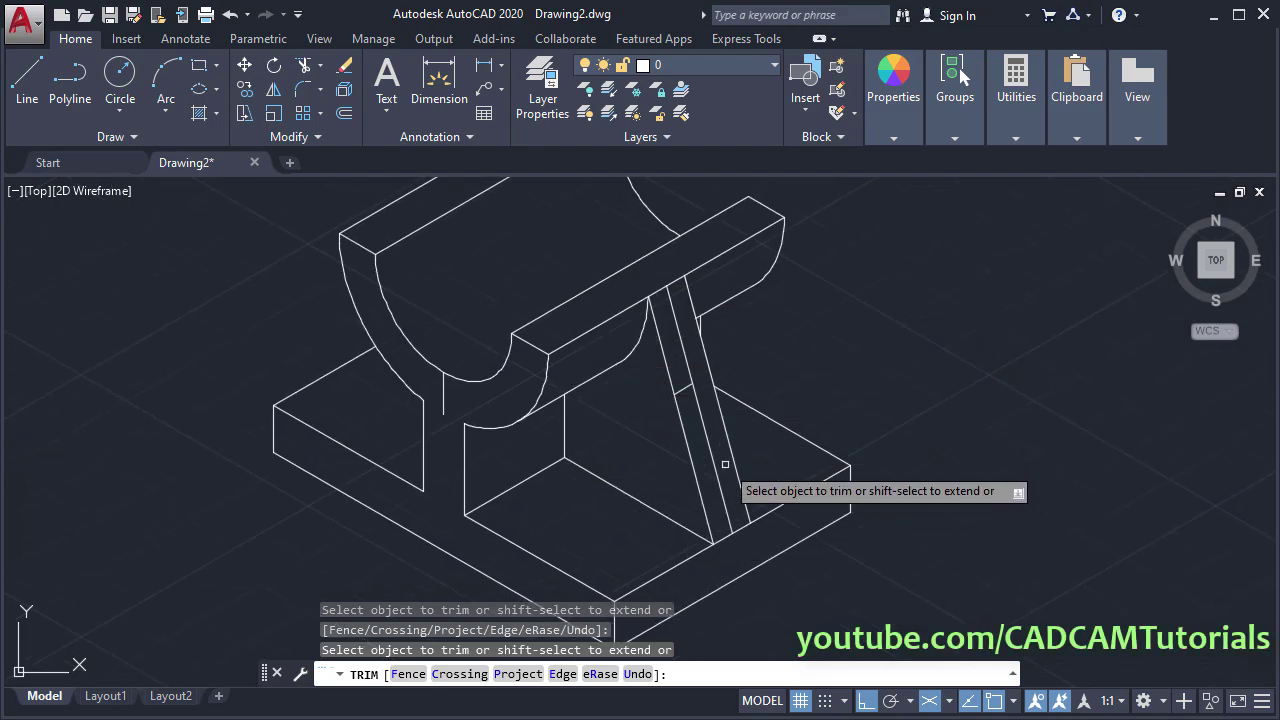
key("Return")
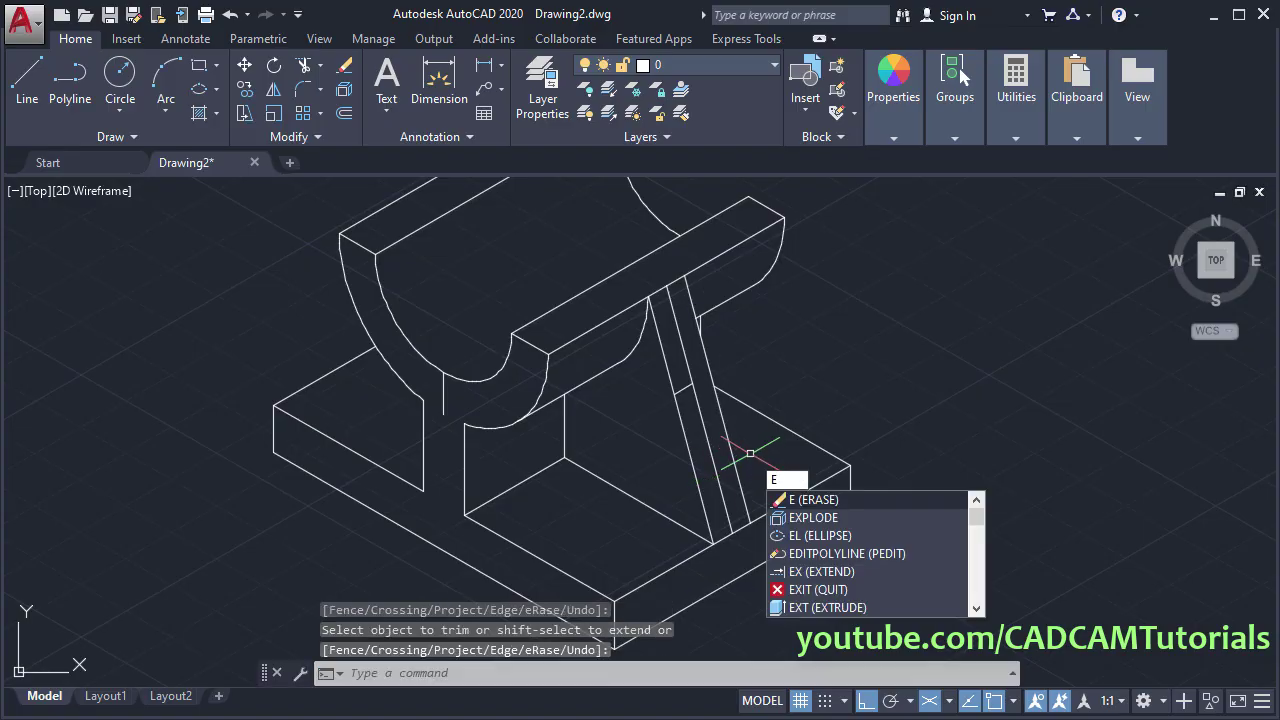
Erase the rib's centre line and the short leftover segment inside the rib.
key("Return")
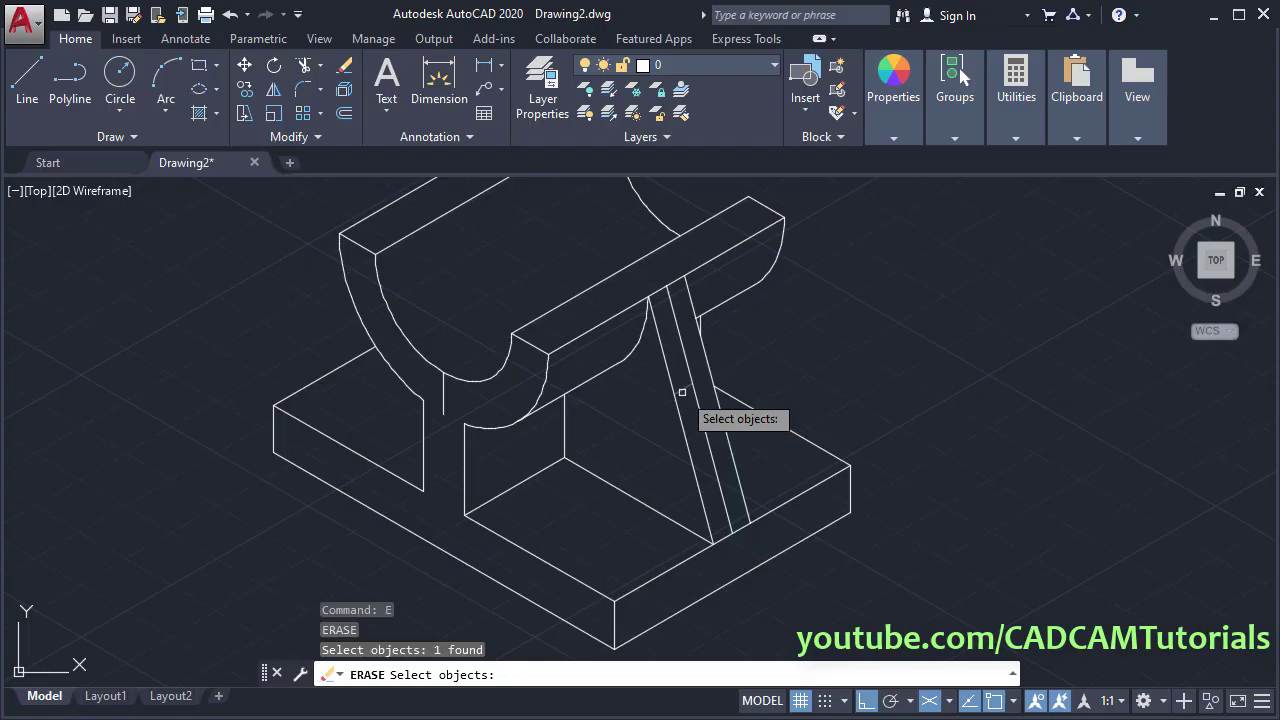
key("Return")
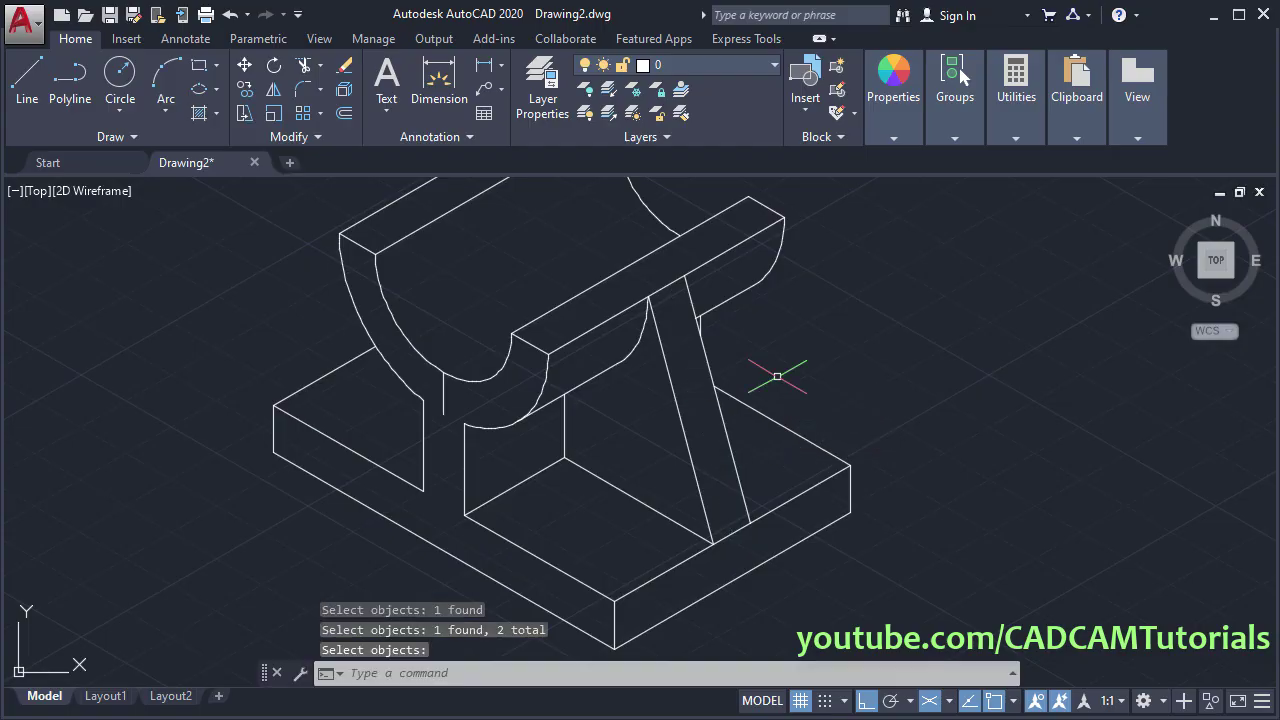
Fit the whole bracket in view and bring up the reference PDF in Adobe Reader to compare it with the drawing.
scroll(737, 466, "down", 2)
middle_click(771, 491)
middle_click(771, 491)
middle_click_drag(771, 491, 1070, 503)
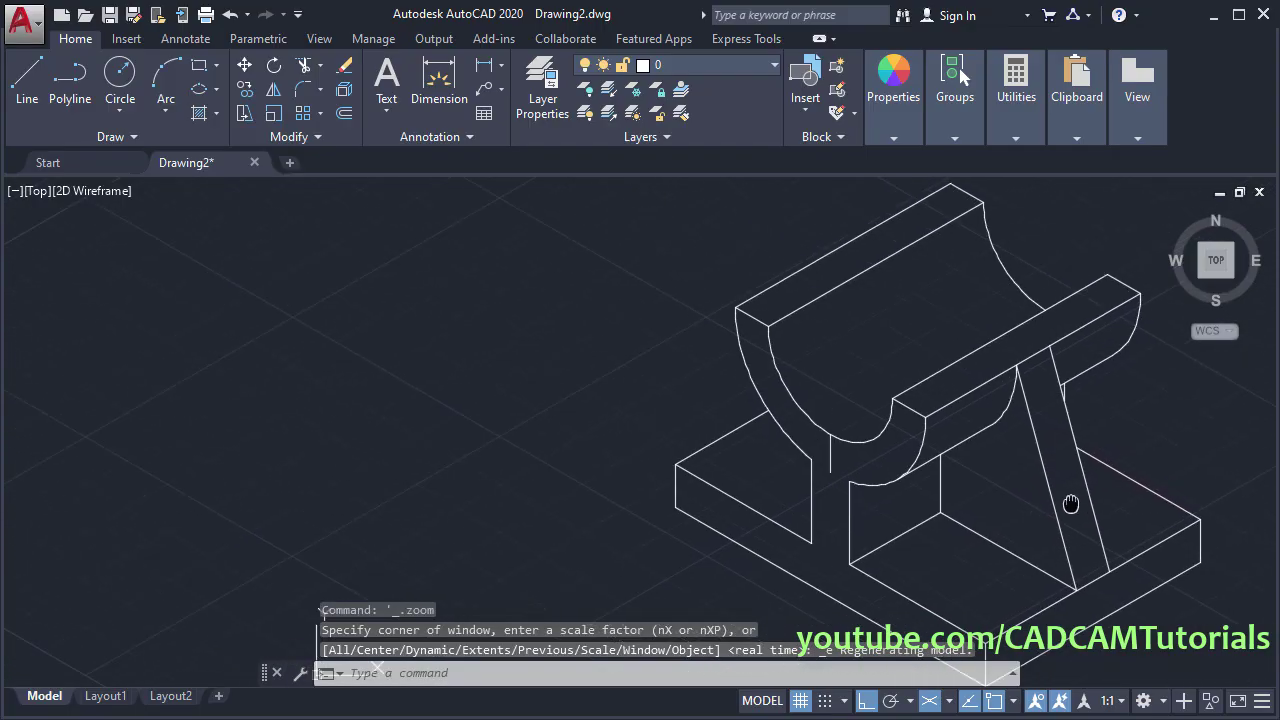
key("alt+Tab")
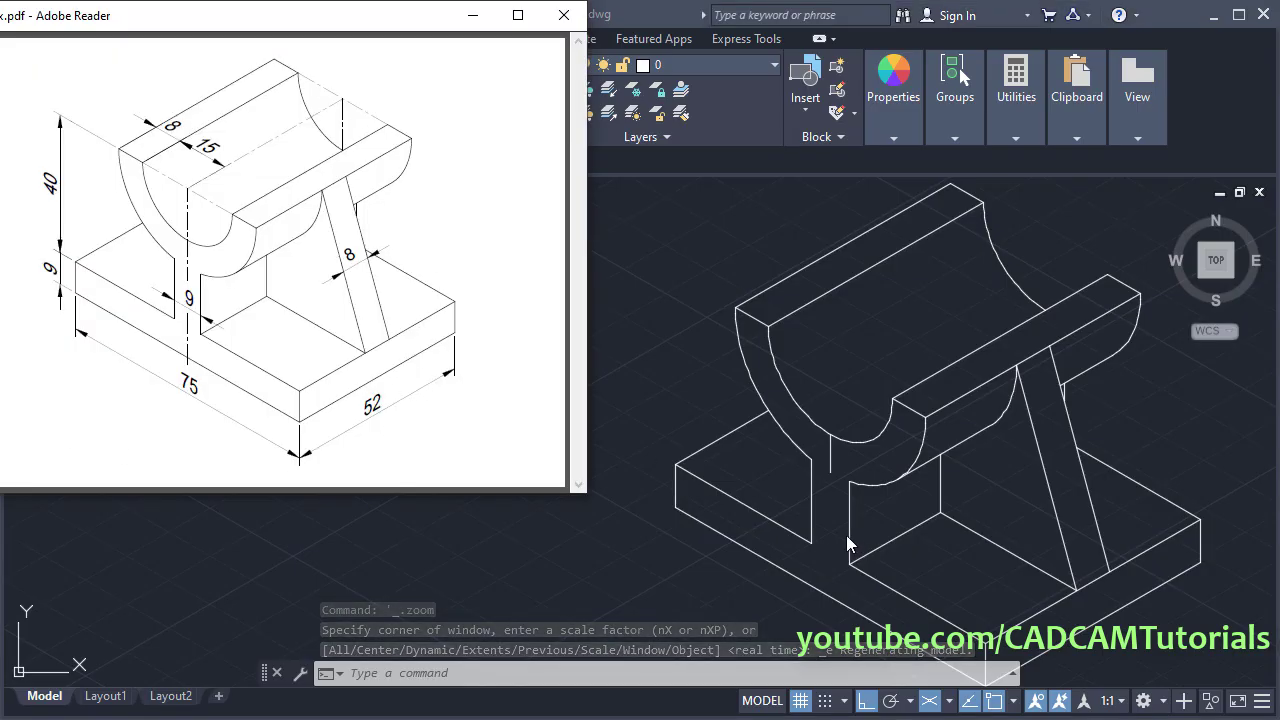